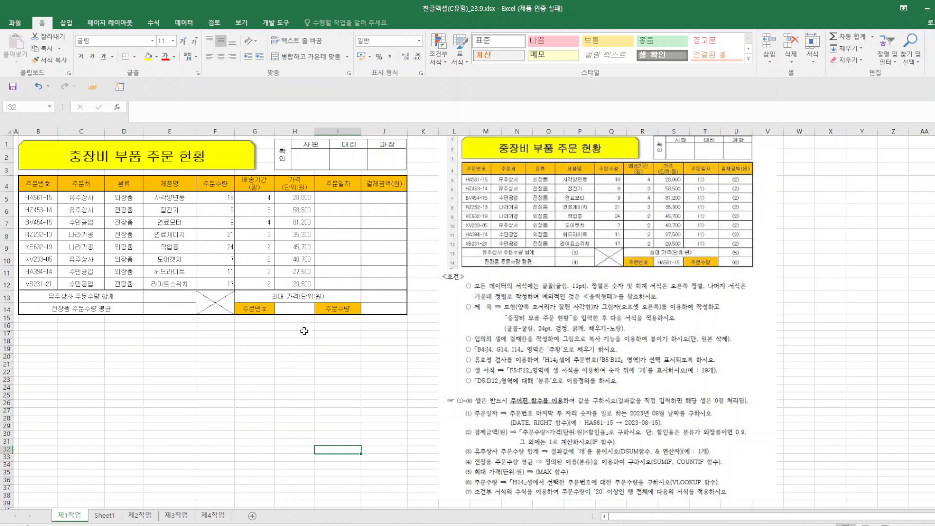
Add list data validation to cell H14, with the order numbers in B5:B12 as the source.
{"action": "left_click", "coordinate": [302, 310]}
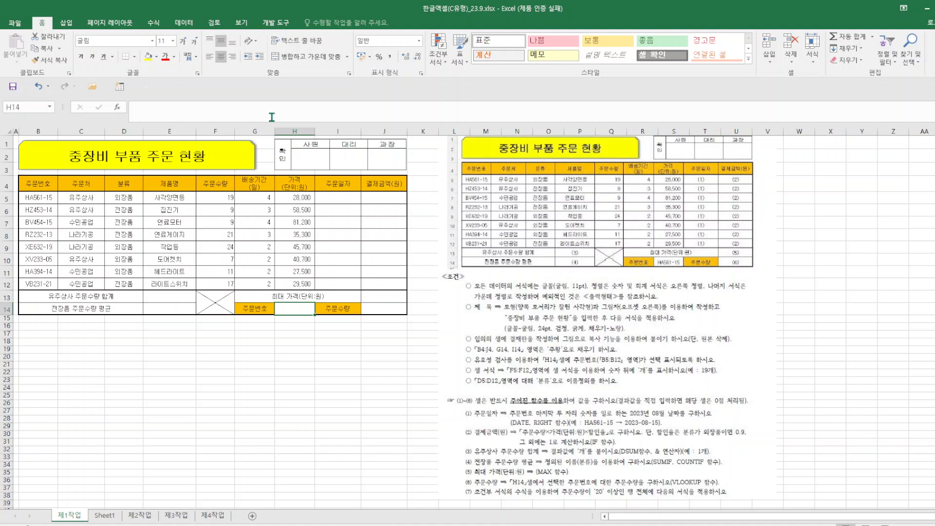
{"action": "left_click", "coordinate": [188, 23]}
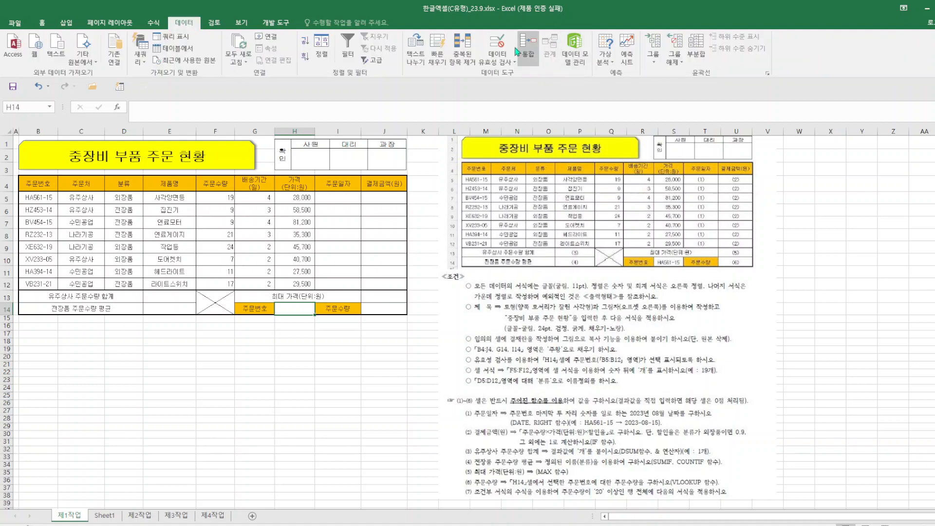
{"action": "left_click", "coordinate": [497, 43]}
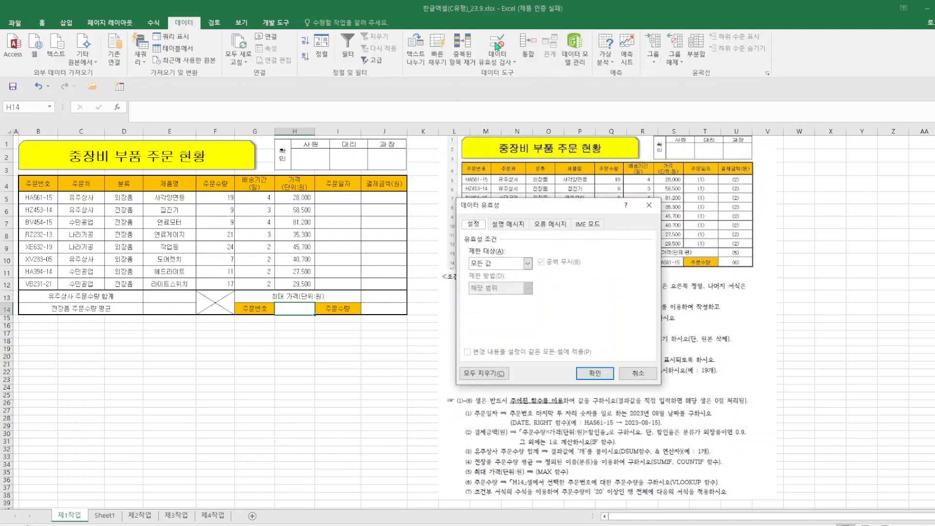
{"action": "left_click", "coordinate": [528, 263]}
{"action": "left_click", "coordinate": [511, 299]}
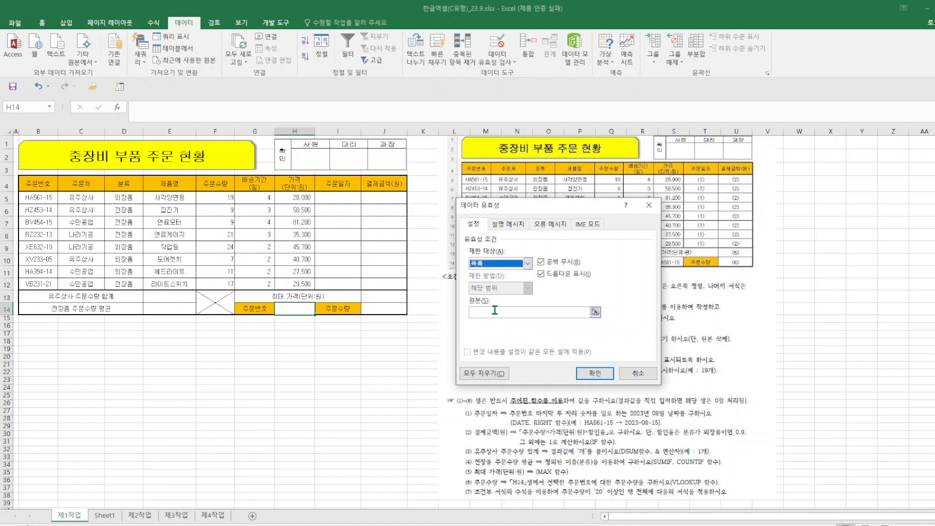
{"action": "left_click", "coordinate": [494, 312]}
{"action": "left_click_drag", "start_coordinate": [39, 199], "coordinate": [73, 291]}
{"action": "left_click", "coordinate": [595, 373]}
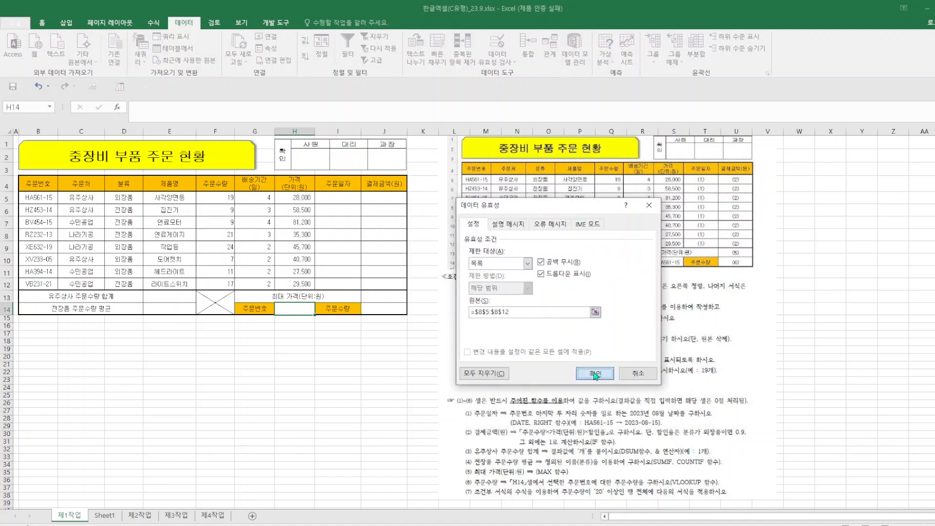
Choose HA561-15 from the validation list in cell H14.
{"action": "left_click", "coordinate": [320, 310]}
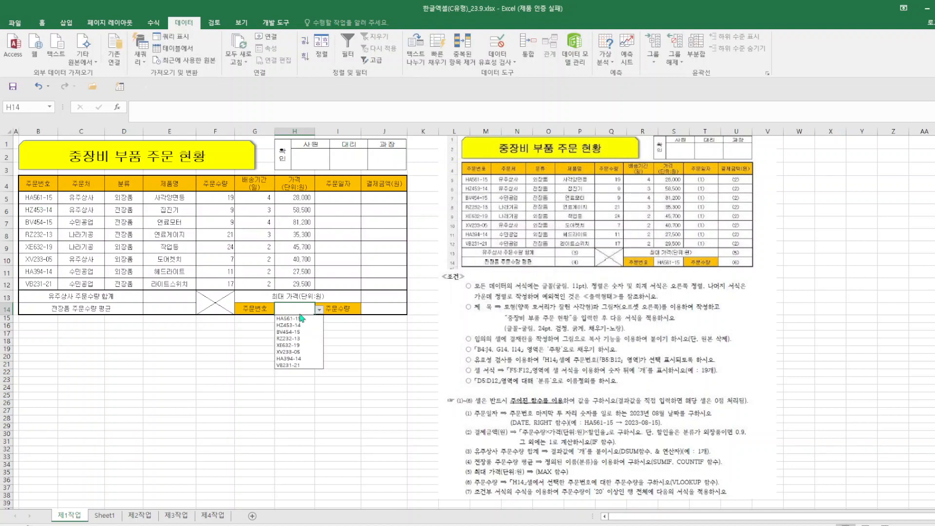
{"action": "left_click", "coordinate": [302, 318]}
{"action": "left_click", "coordinate": [389, 385]}
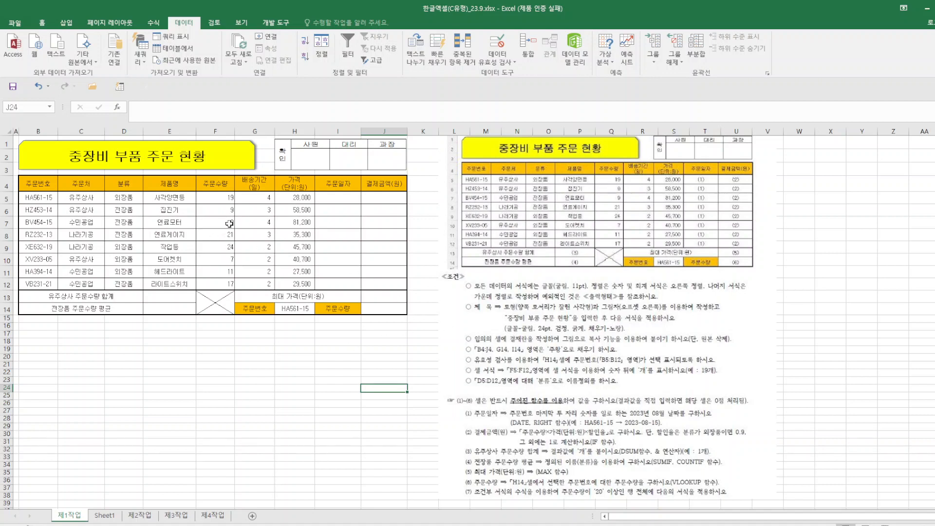
Open the custom number format settings for the order quantities in F5:F12.
{"action": "left_click_drag", "start_coordinate": [216, 198], "coordinate": [215, 283]}
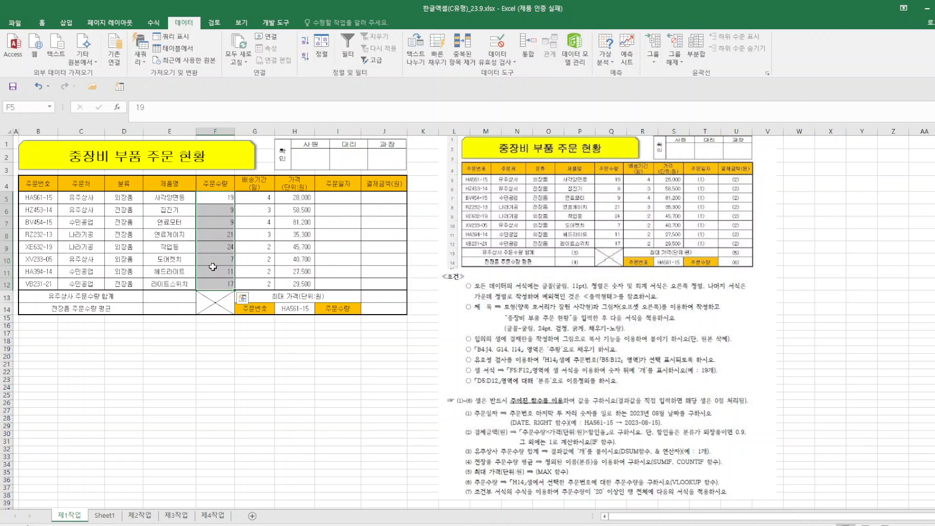
{"action": "right_click", "coordinate": [212, 275]}
{"action": "left_click", "coordinate": [244, 446]}
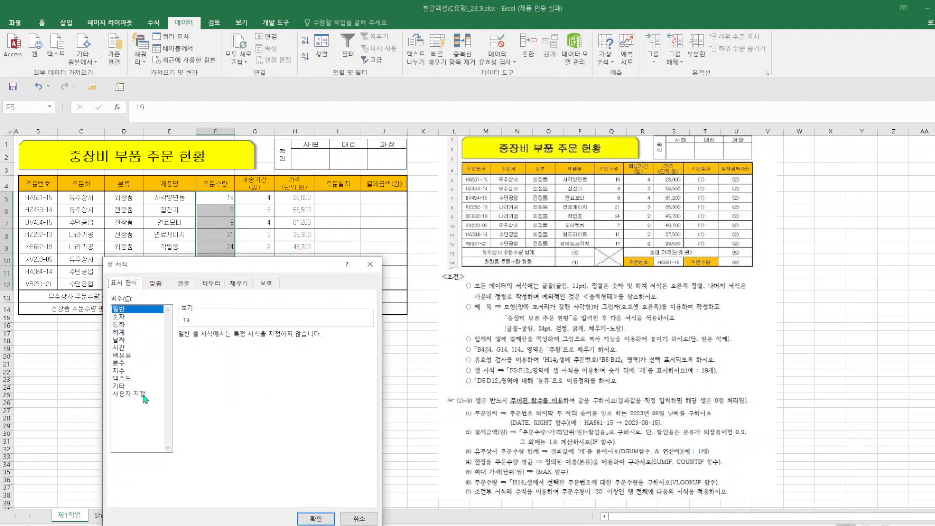
{"action": "left_click", "coordinate": [143, 395]}
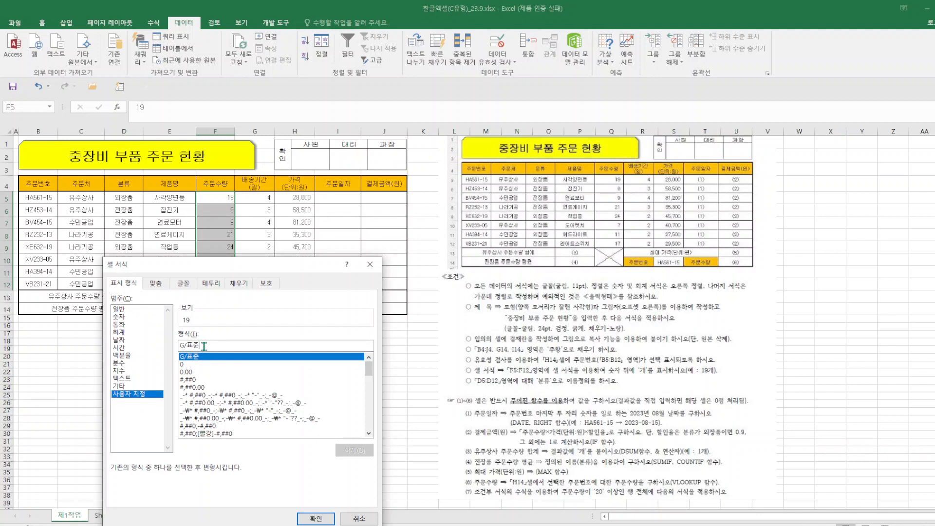
{"action": "left_click", "coordinate": [186, 366]}
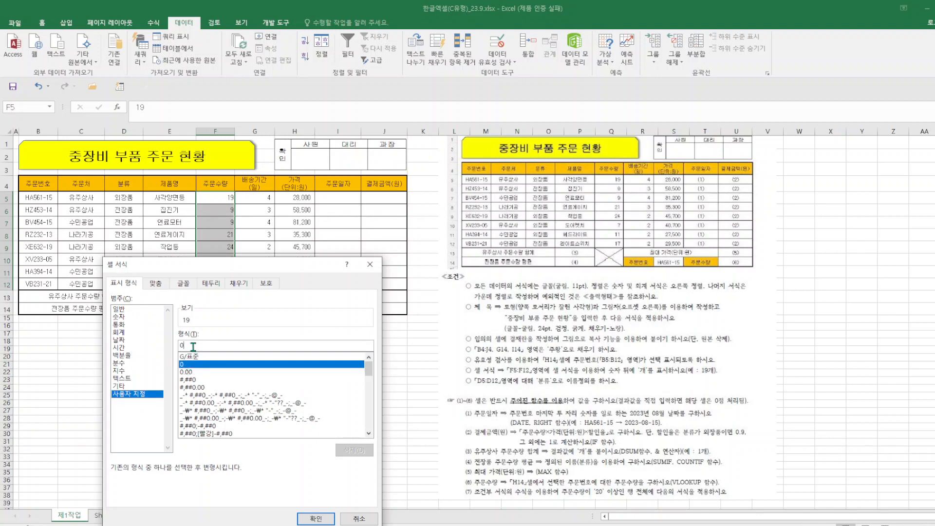
{"action": "left_click", "coordinate": [193, 346]}
{"action": "type", "text": "r"}
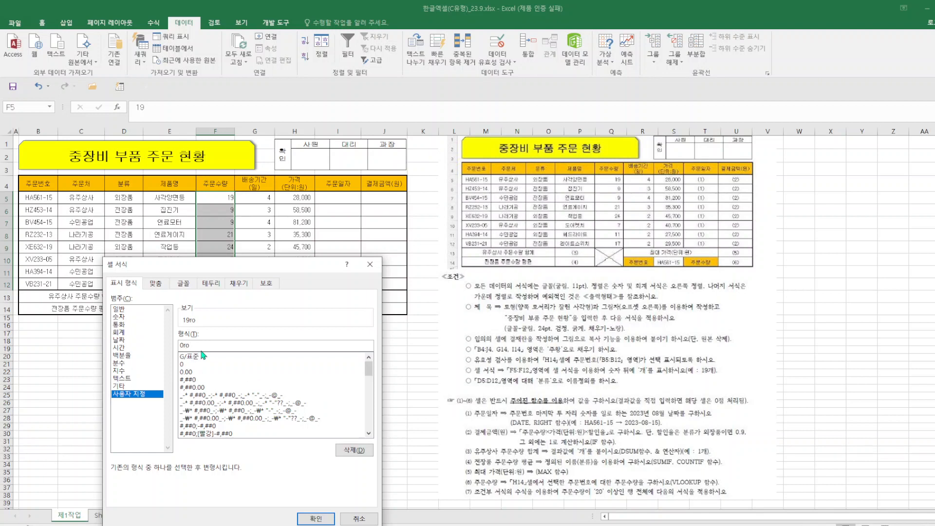
{"action": "key", "text": "BackSpace"}
Apply the custom number format G/표준 followed by the unit 개 to F5:F12 and save the workbook.
{"action": "left_click", "coordinate": [201, 357]}
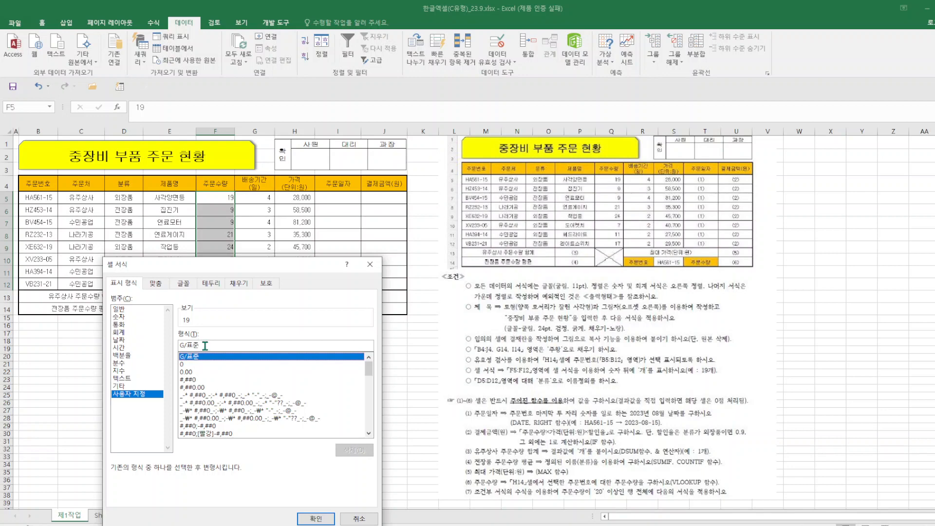
{"action": "left_click", "coordinate": [205, 346]}
{"action": "type", "text": "ro"}
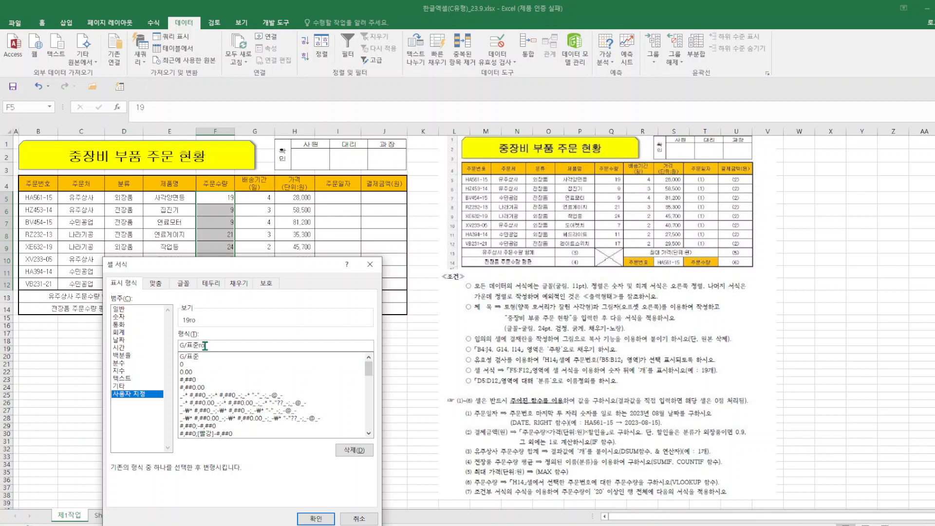
{"action": "key", "text": "BackSpace"}
{"action": "key", "text": "BackSpace"}
{"action": "type", "text": "개"}
{"action": "key", "text": "Return"}
{"action": "left_click", "coordinate": [205, 345]}
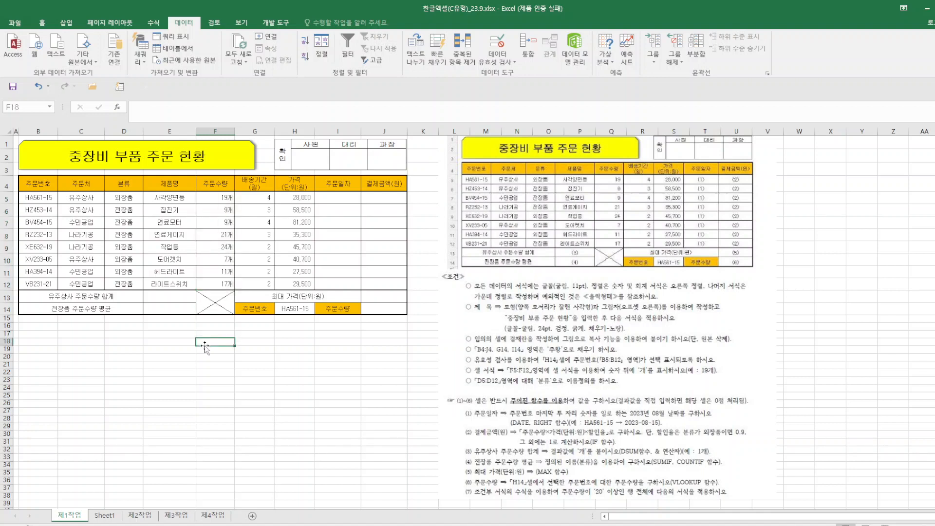
{"action": "left_click", "coordinate": [13, 88]}
Define the name 분류 for the category cells D5:D12.
{"action": "left_click_drag", "start_coordinate": [126, 197], "coordinate": [122, 282]}
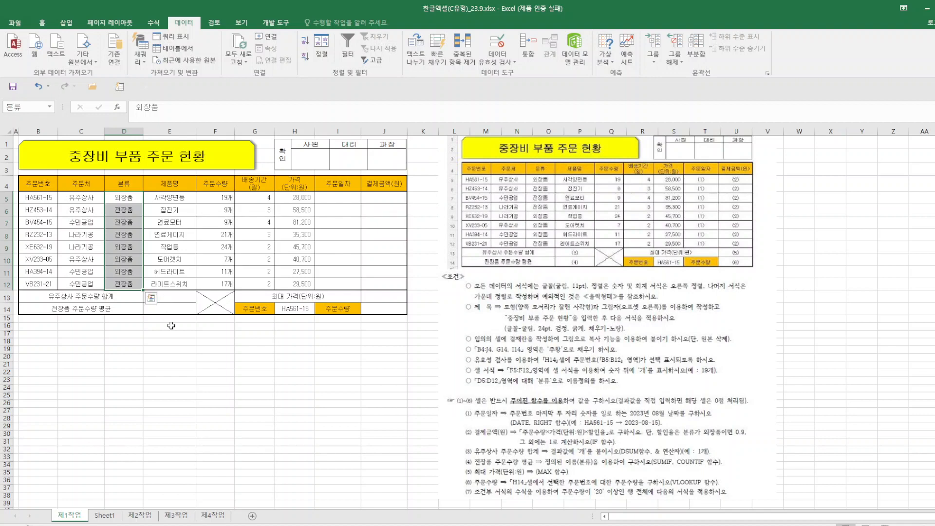
{"action": "left_click", "coordinate": [197, 367]}
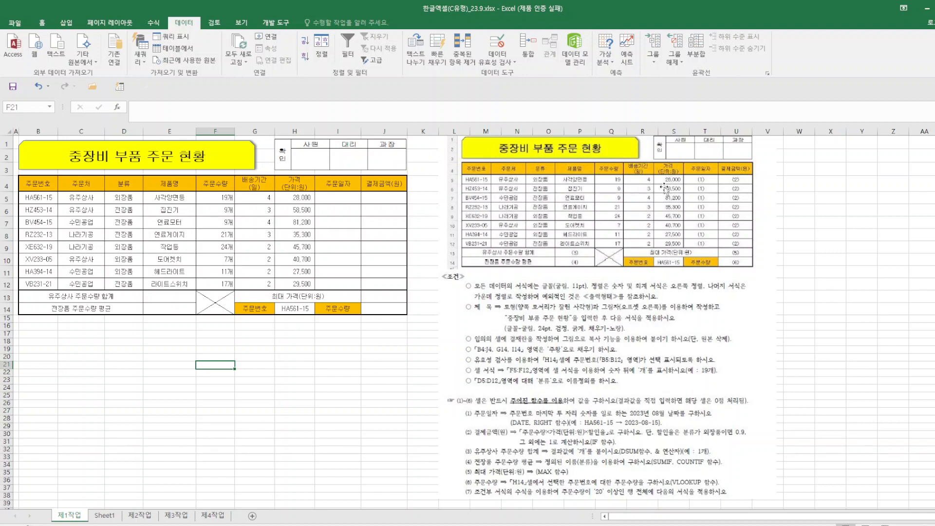
{"action": "left_click_drag", "start_coordinate": [644, 329], "coordinate": [643, 329]}
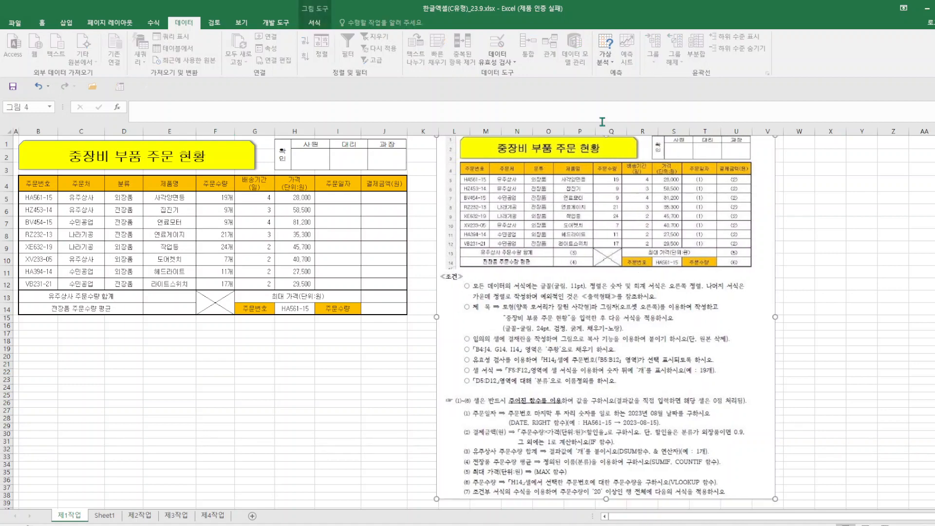
{"action": "left_click", "coordinate": [324, 29]}
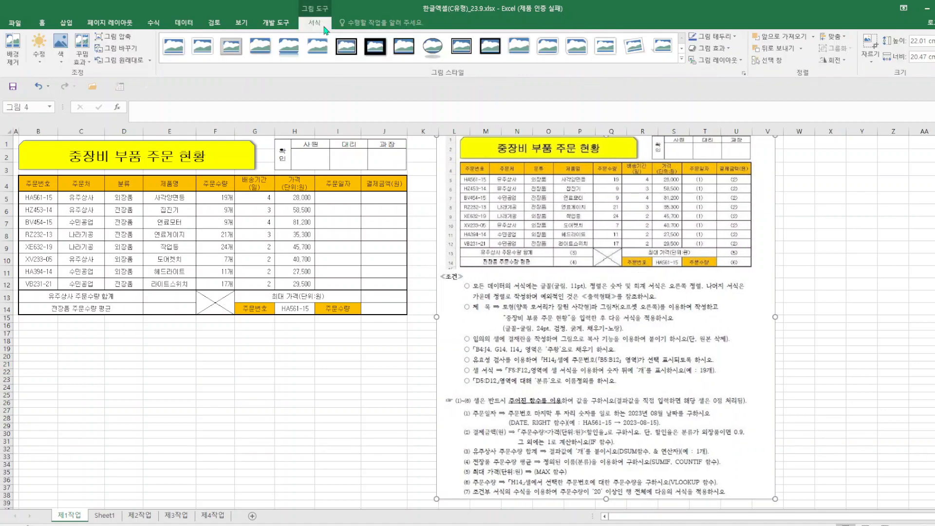
{"action": "left_click", "coordinate": [840, 340]}
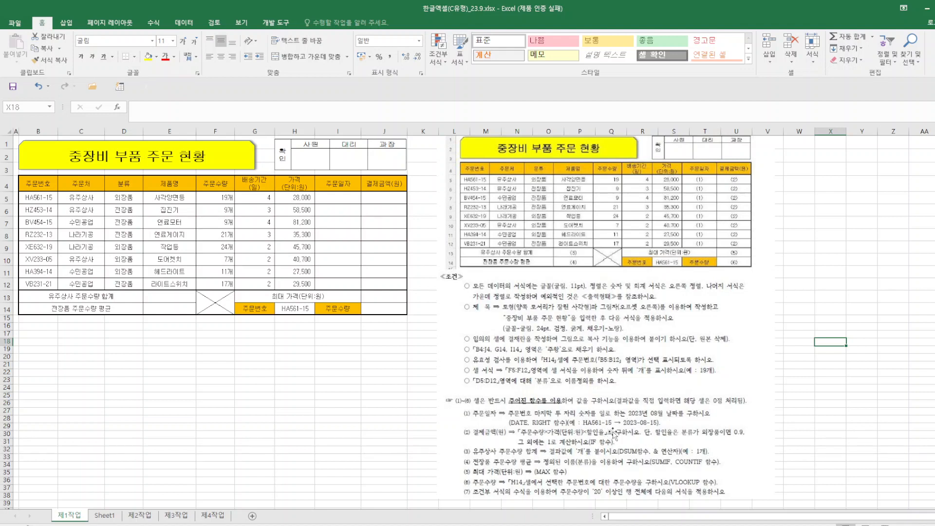
Start a DATE formula in the first 주문일자 cell, I5, and open its function arguments.
{"action": "left_click", "coordinate": [340, 199]}
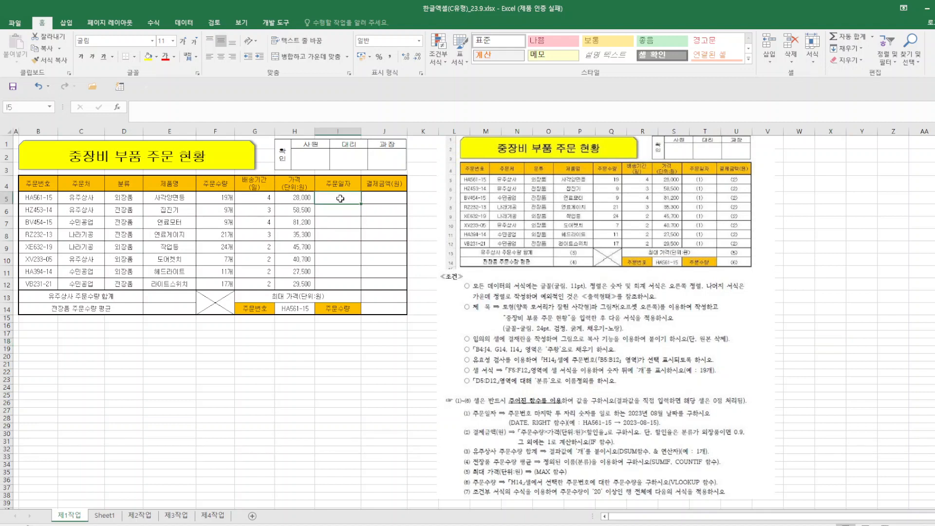
{"action": "type", "text": "="}
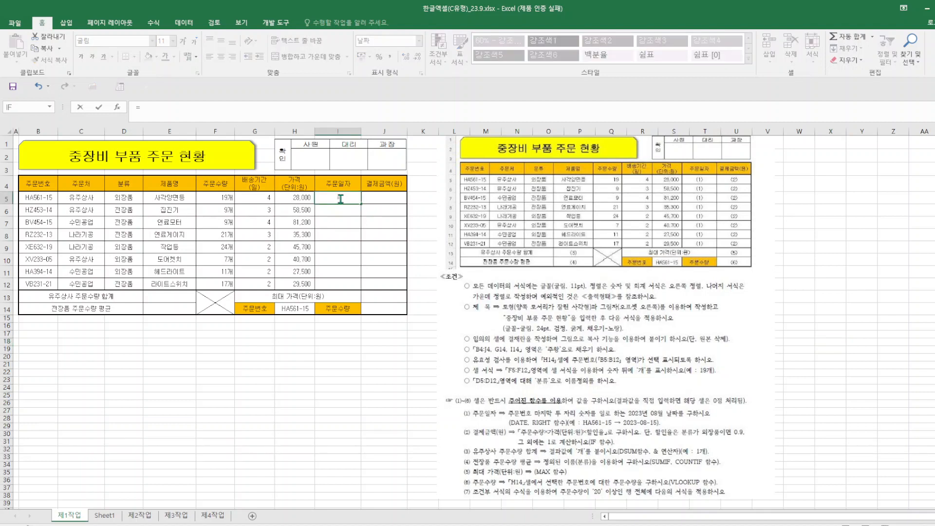
{"action": "type", "text": "ㅇ"}
{"action": "type", "text": "D"}
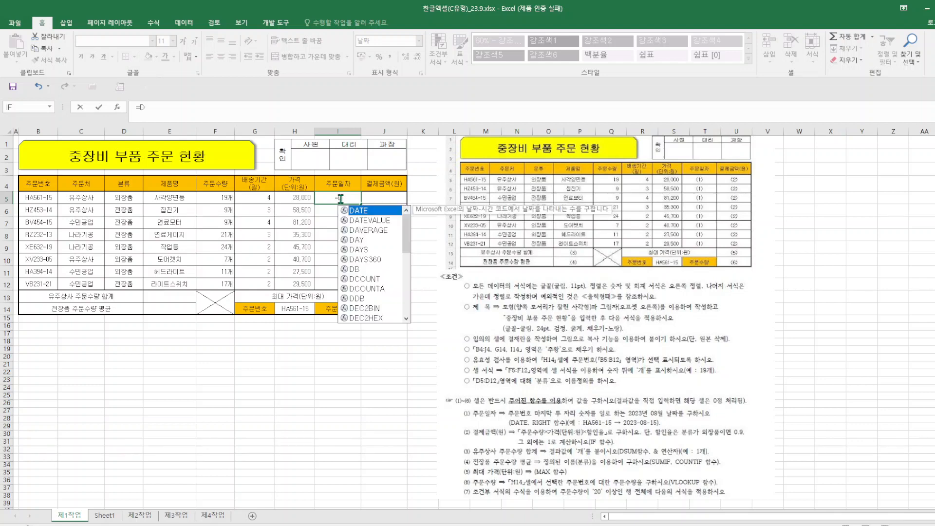
{"action": "double_click", "coordinate": [358, 210]}
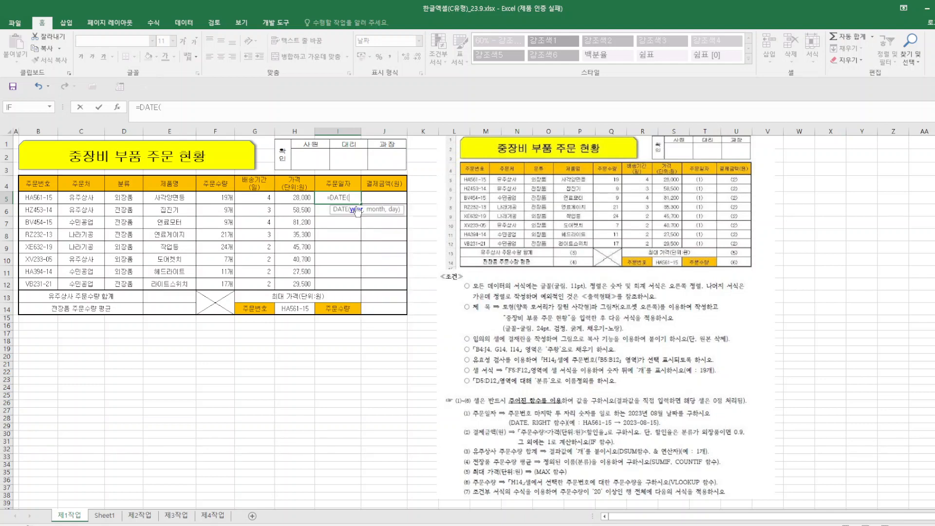
{"action": "left_click", "coordinate": [118, 108]}
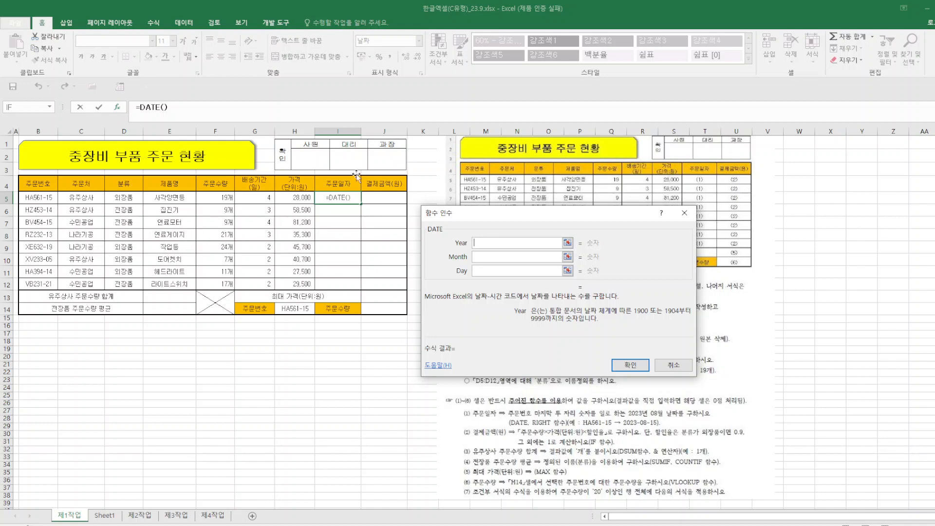
Set the DATE function's year to 2023 and its month to 8.
{"action": "type", "text": "2023"}
{"action": "left_click", "coordinate": [514, 257]}
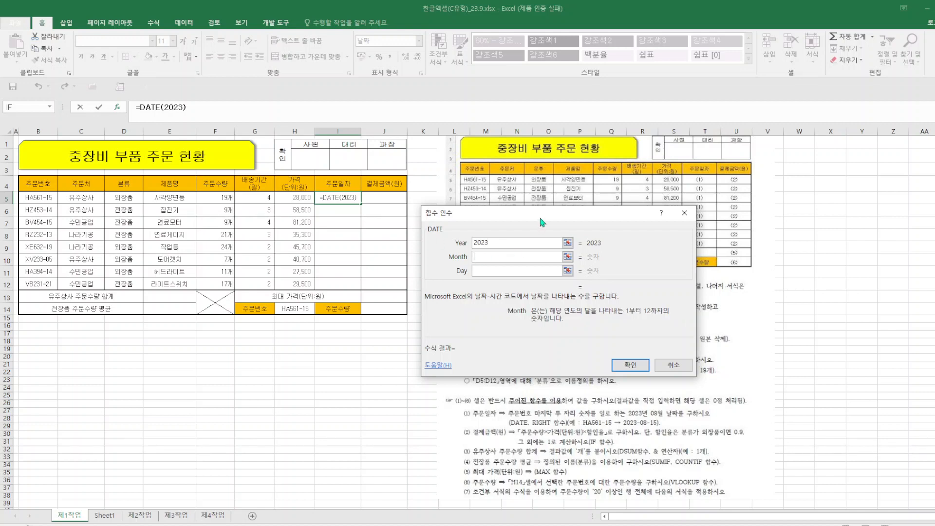
{"action": "left_click_drag", "start_coordinate": [542, 222], "coordinate": [276, 280]}
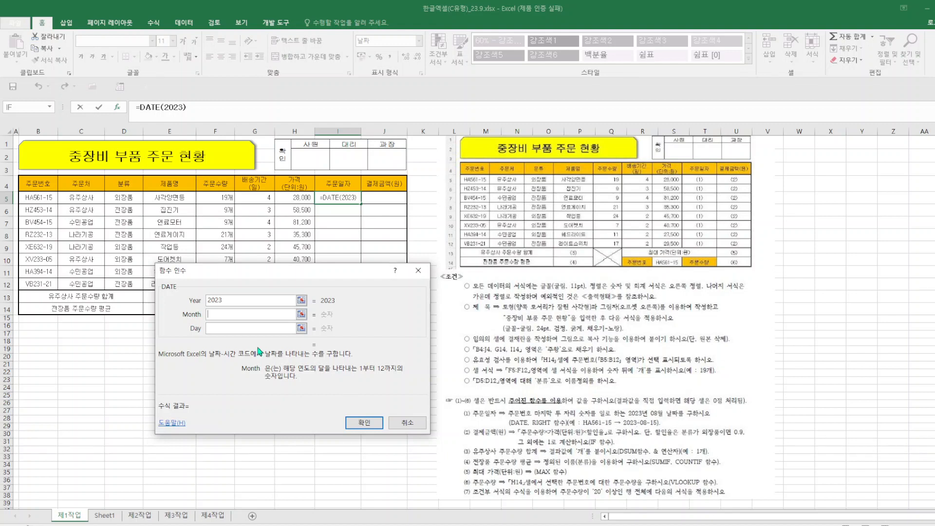
{"action": "type", "text": "8"}
Complete the DATE formula with RIGHT(B5,2) as the day and fill it down through I12.
{"action": "left_click", "coordinate": [225, 333]}
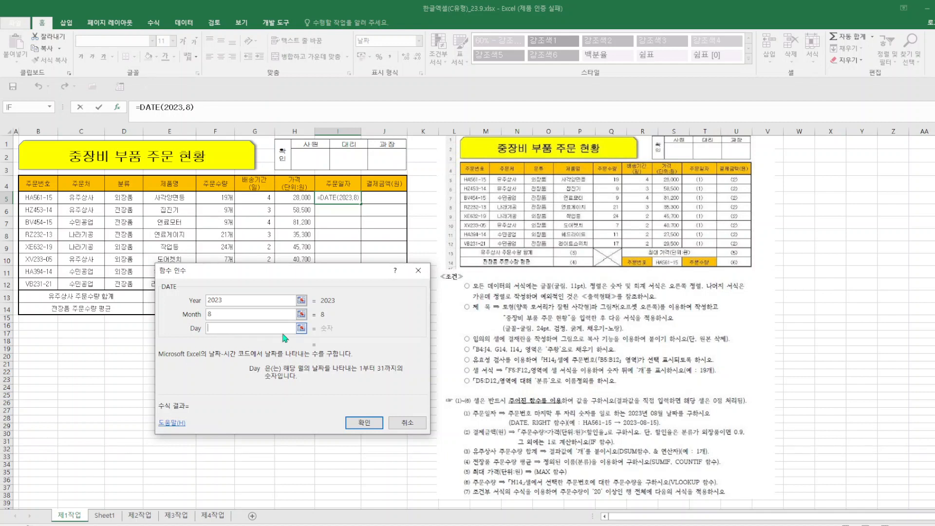
{"action": "type", "text": "RIGHT"}
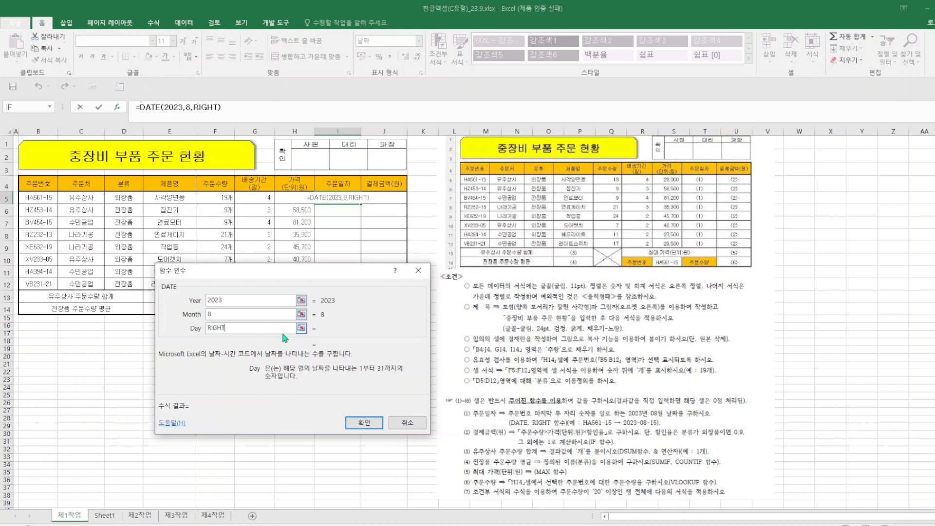
{"action": "type", "text": "("}
{"action": "left_click", "coordinate": [45, 197]}
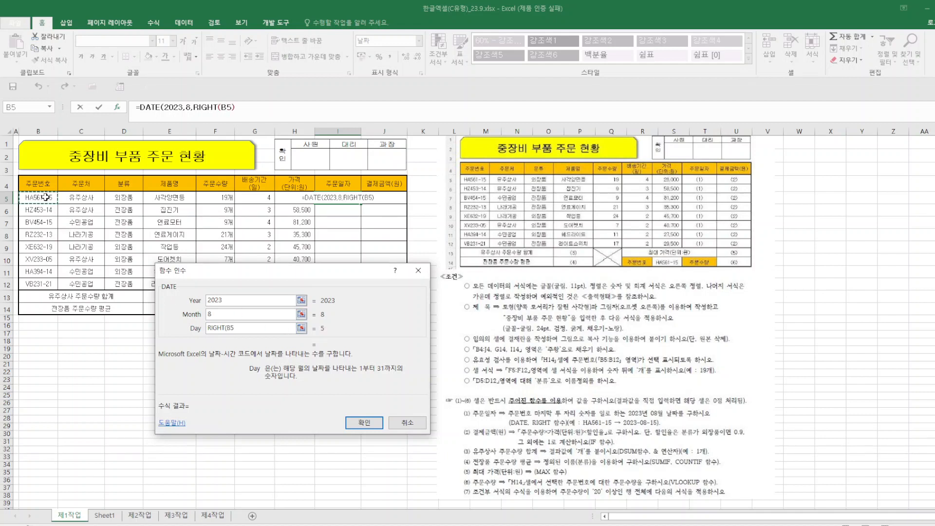
{"action": "type", "text": ",2"}
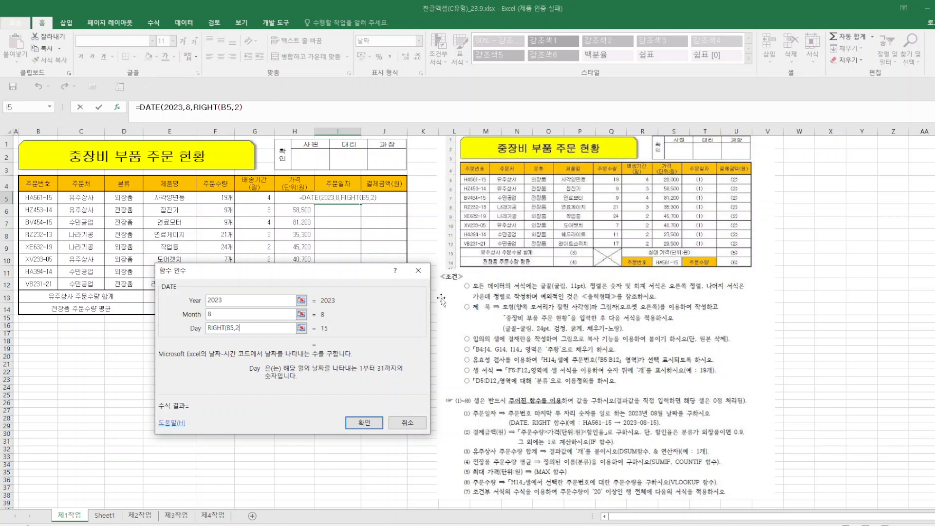
{"action": "type", "text": ")"}
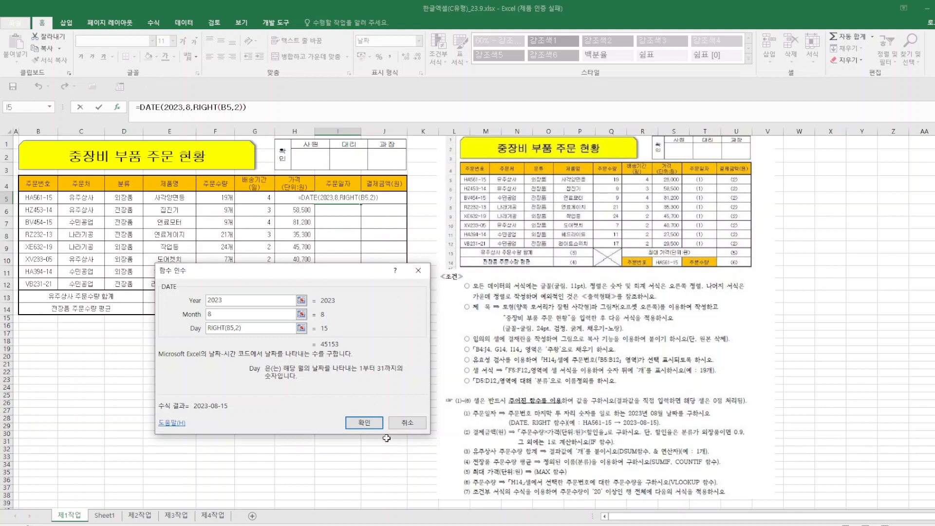
{"action": "left_click", "coordinate": [364, 423]}
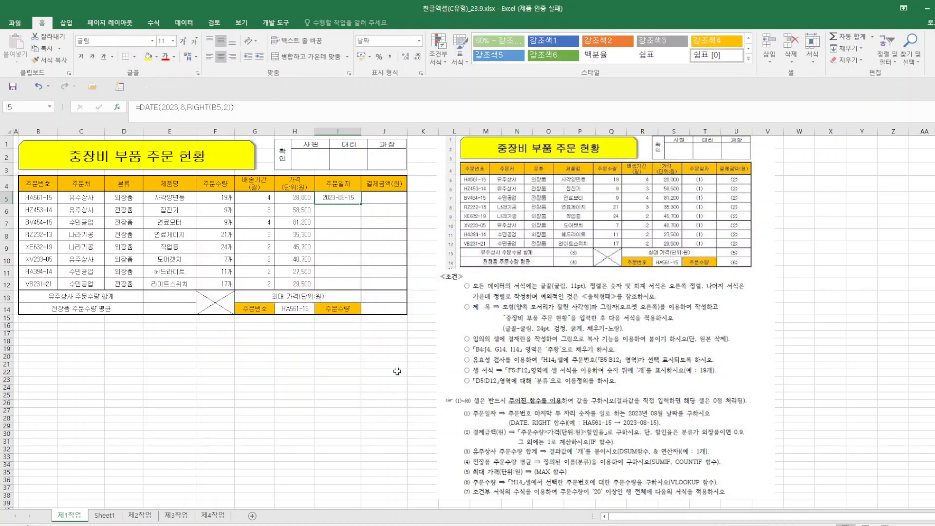
{"action": "left_click_drag", "start_coordinate": [360, 204], "coordinate": [358, 289]}
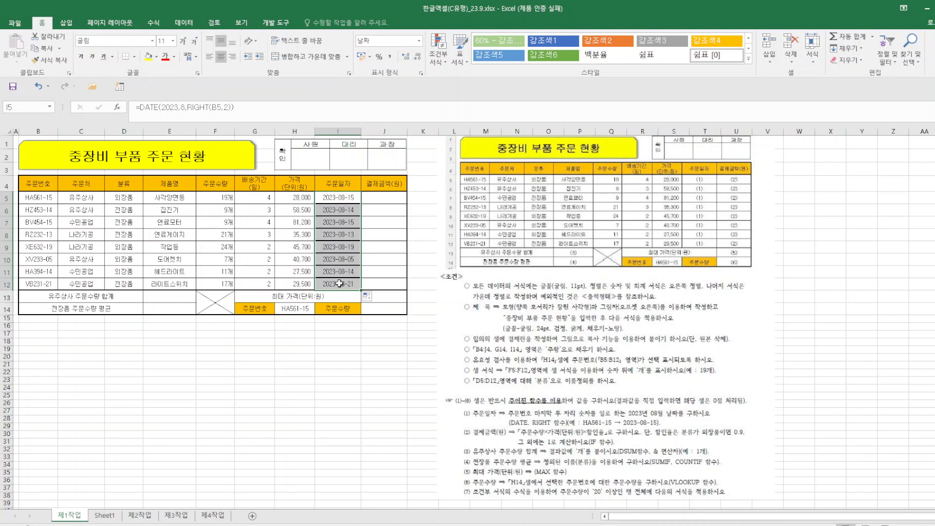
{"action": "left_click", "coordinate": [349, 366]}
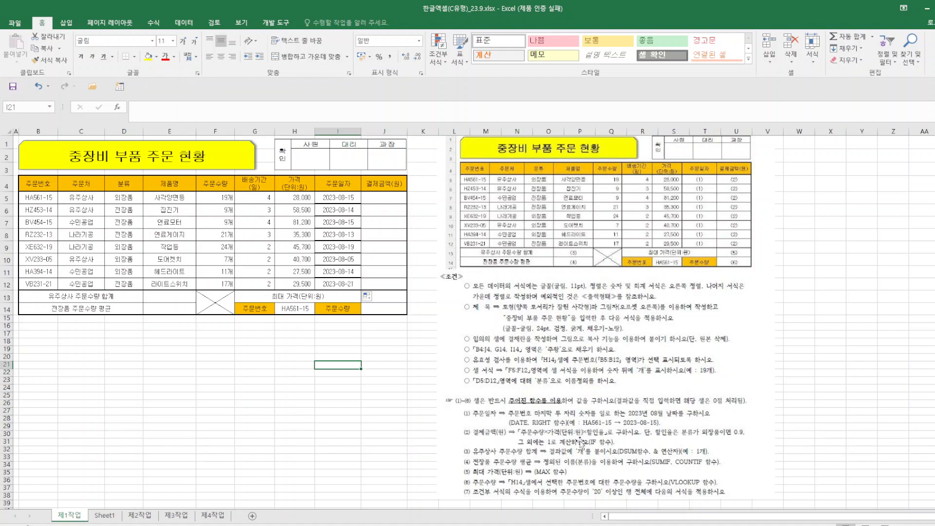
Start the formula =F5*H5*IF( in the first 결제금액(원) cell, J5, and open the IF function's arguments.
{"action": "left_click", "coordinate": [384, 197]}
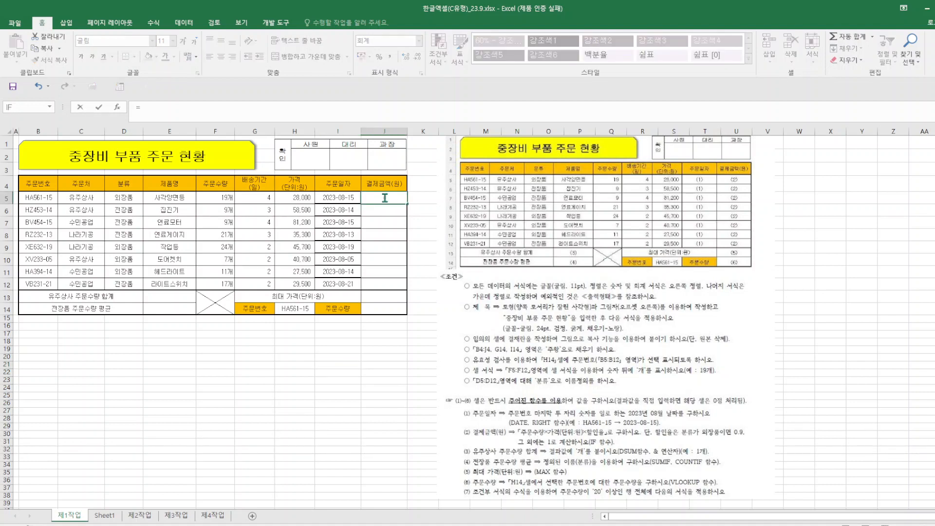
{"action": "left_click", "coordinate": [219, 198]}
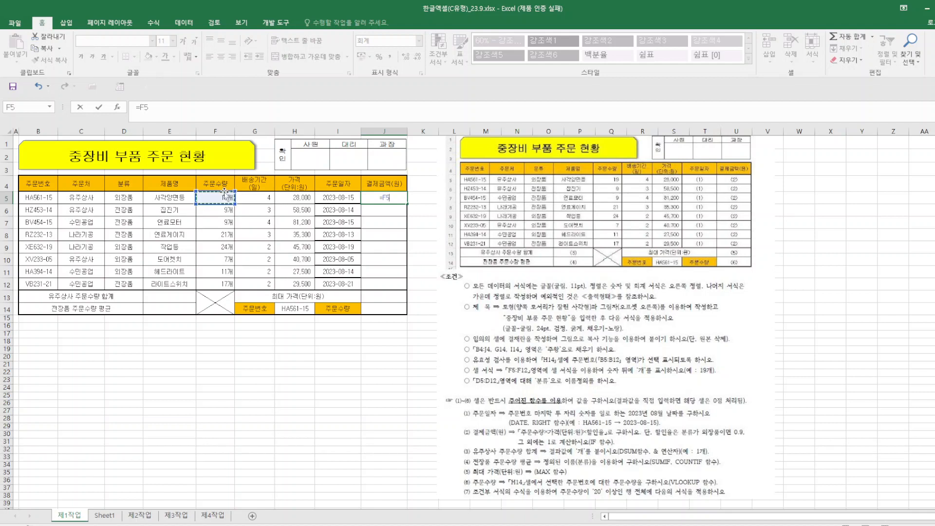
{"action": "type", "text": "*"}
{"action": "left_click", "coordinate": [289, 197]}
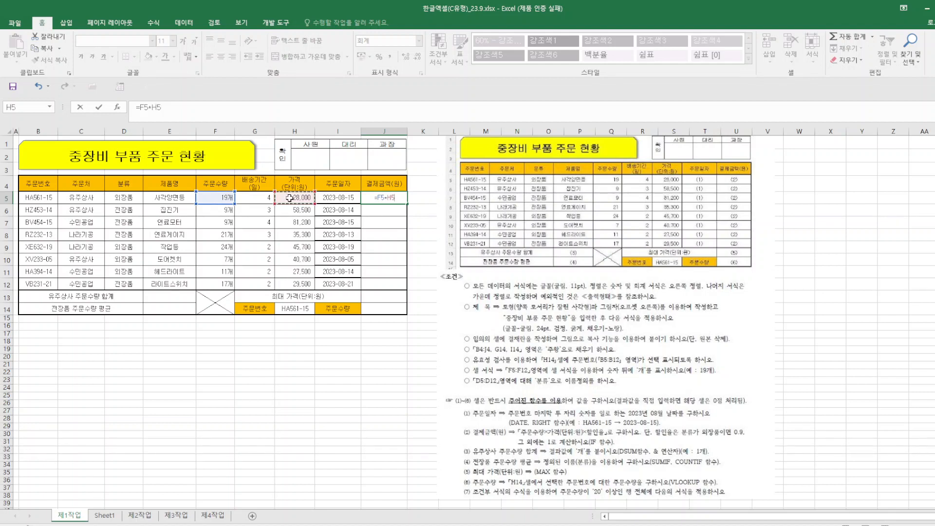
{"action": "type", "text": "*IF("}
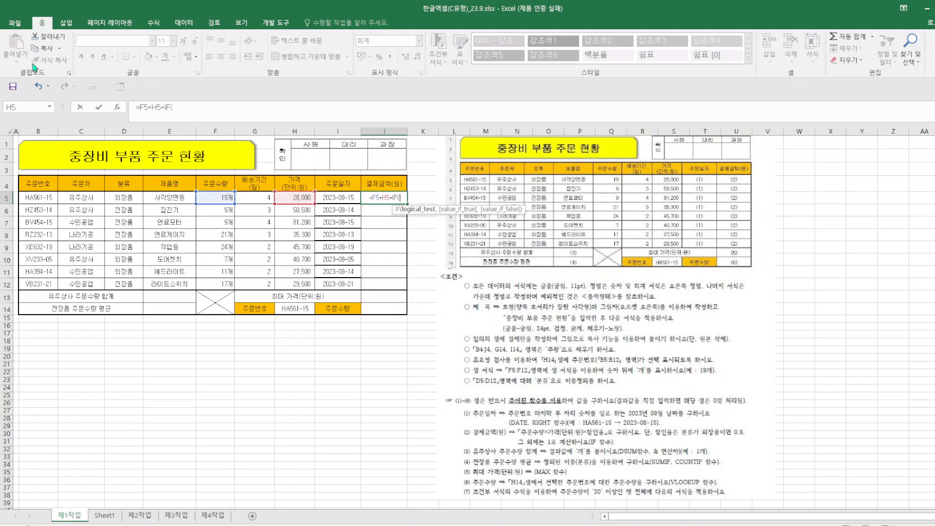
{"action": "left_click", "coordinate": [118, 109]}
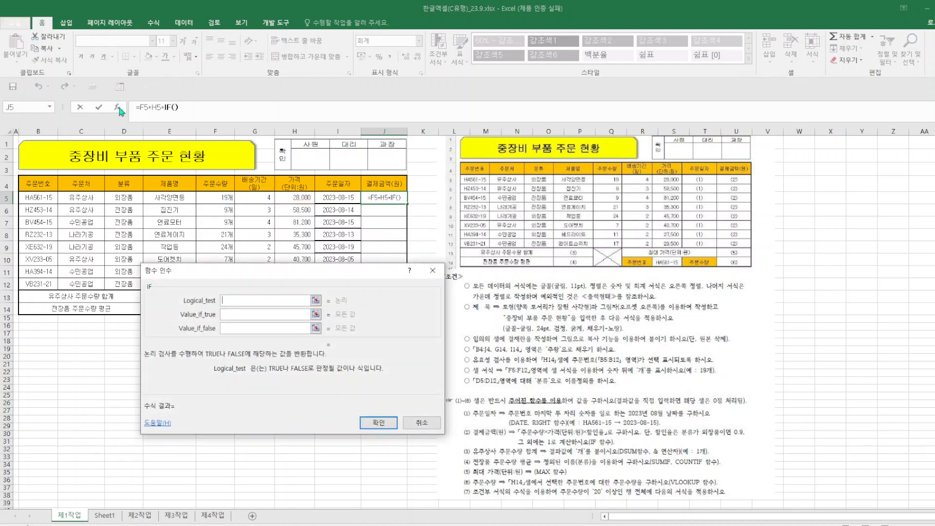
Set the IF function's logical test to D5="외장품".
{"action": "left_click", "coordinate": [130, 201]}
{"action": "type", "text": "="}
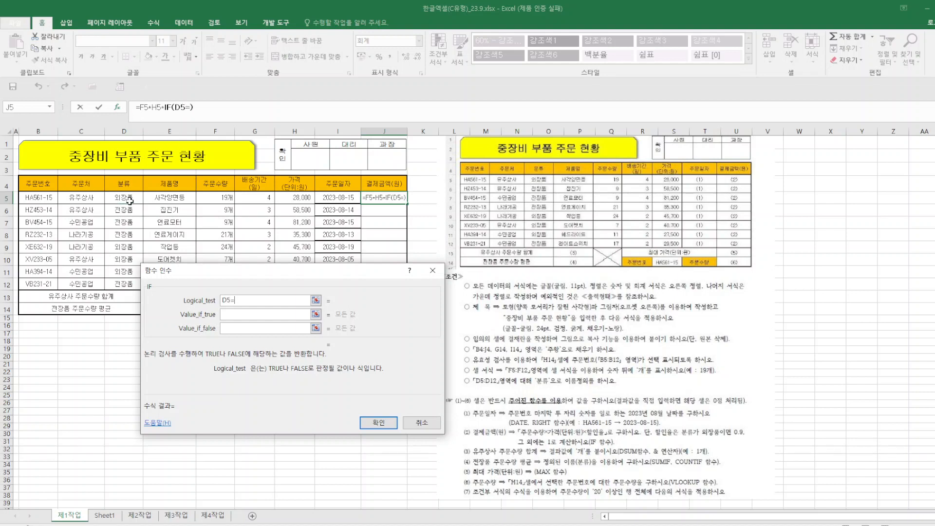
{"action": "type", "text": "\""}
{"action": "type", "text": "ㅇ"}
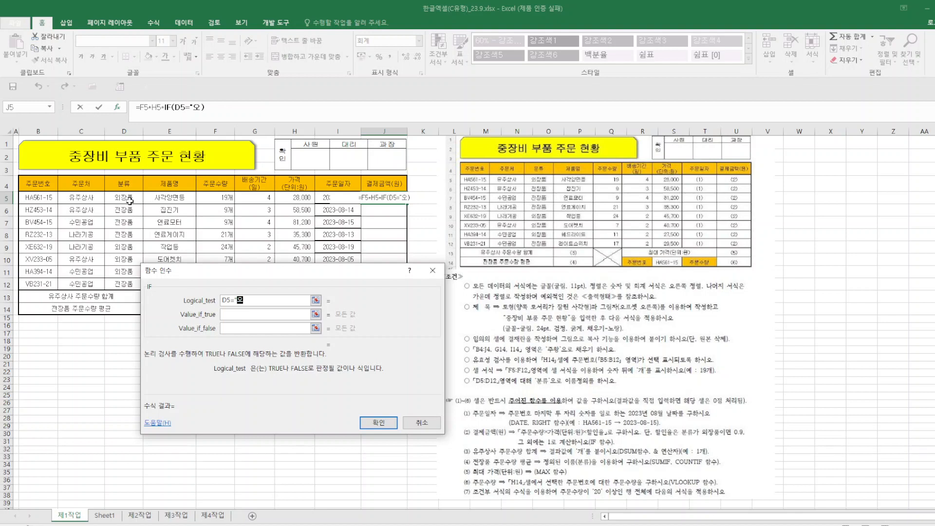
{"action": "type", "text": "외장품\""}
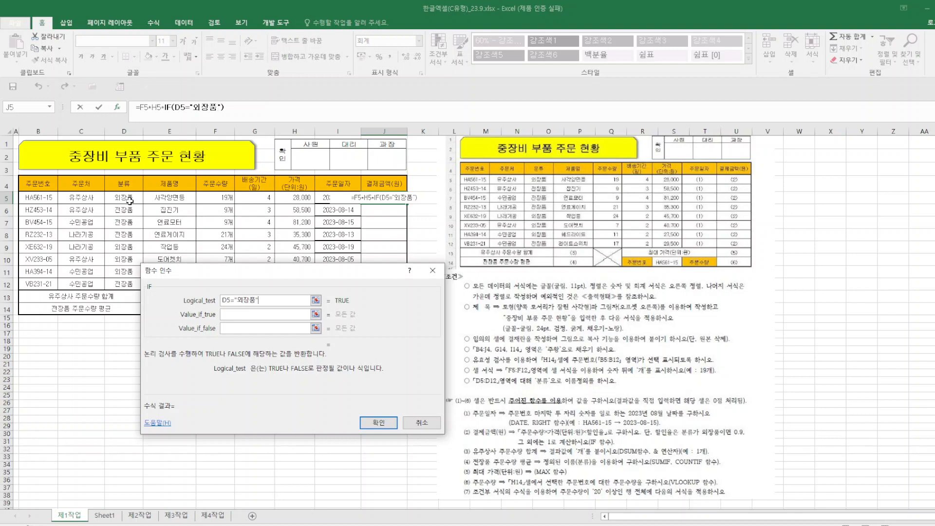
Set the IF function's true value to 0.9 and false value to 1, and complete the formula.
{"action": "left_click", "coordinate": [240, 314]}
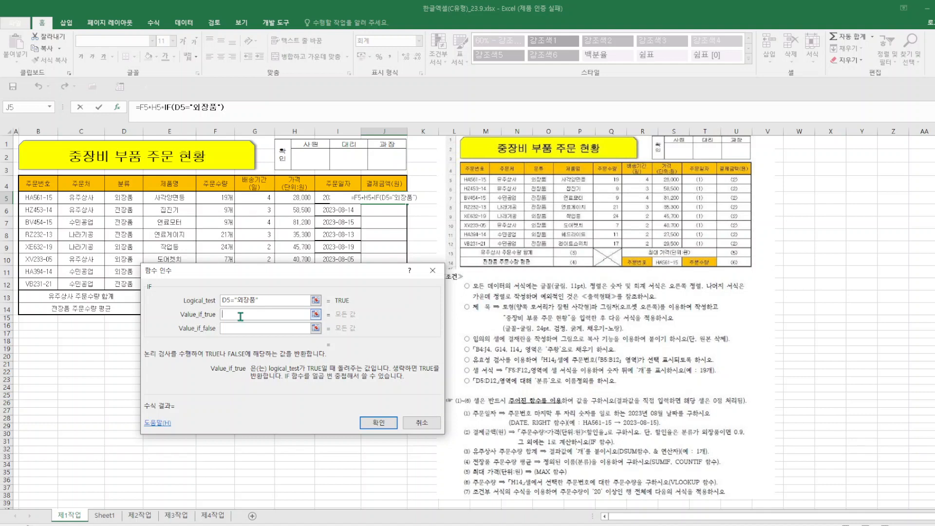
{"action": "type", "text": "0.9"}
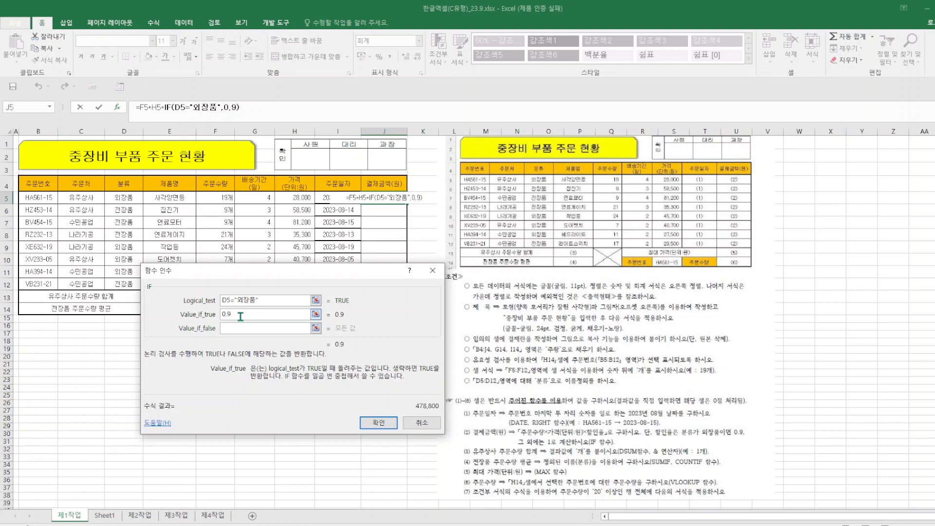
{"action": "left_click", "coordinate": [257, 330]}
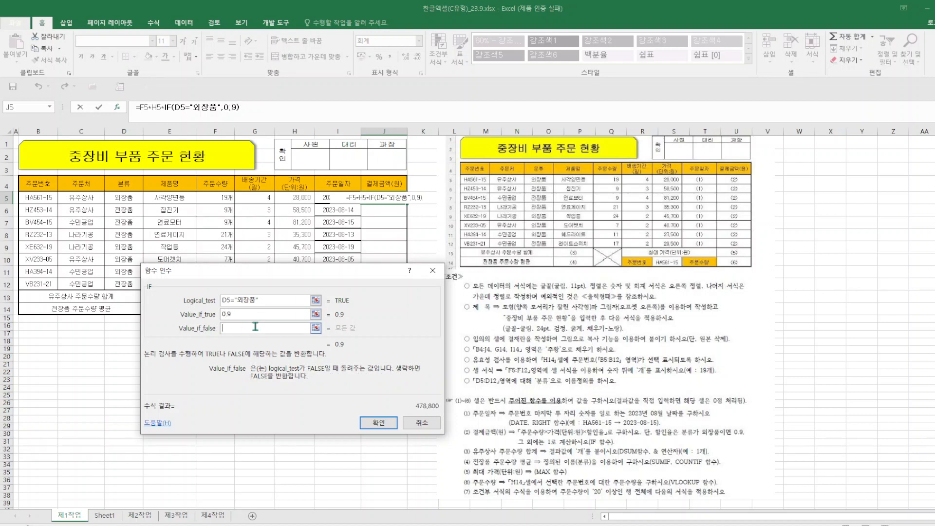
{"action": "type", "text": "1"}
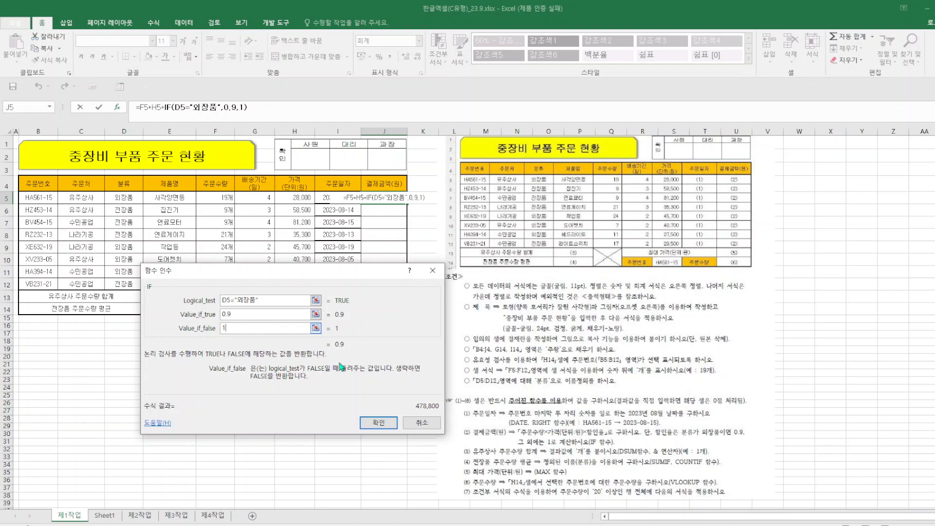
{"action": "left_click", "coordinate": [379, 422]}
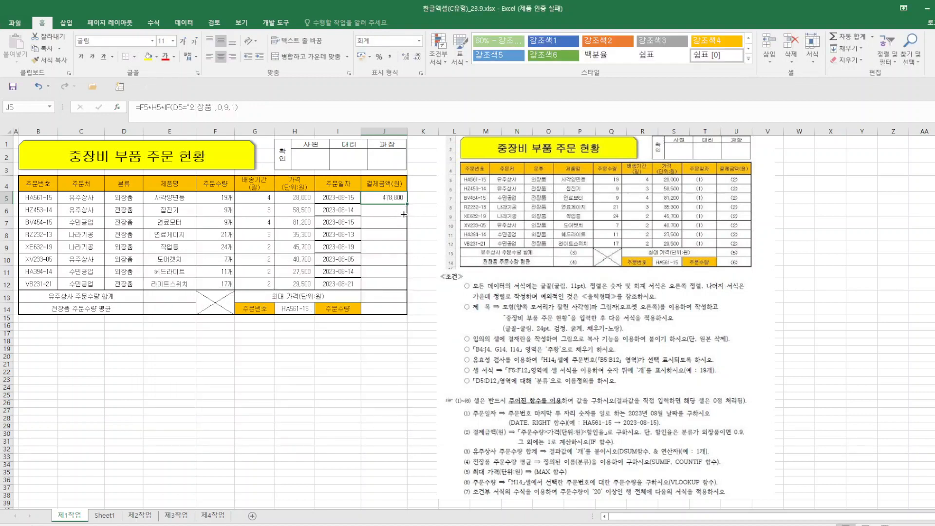
Fill the 결제금액(원) formula down from J5 through J12 and save the workbook.
{"action": "left_click_drag", "start_coordinate": [403, 214], "coordinate": [404, 287]}
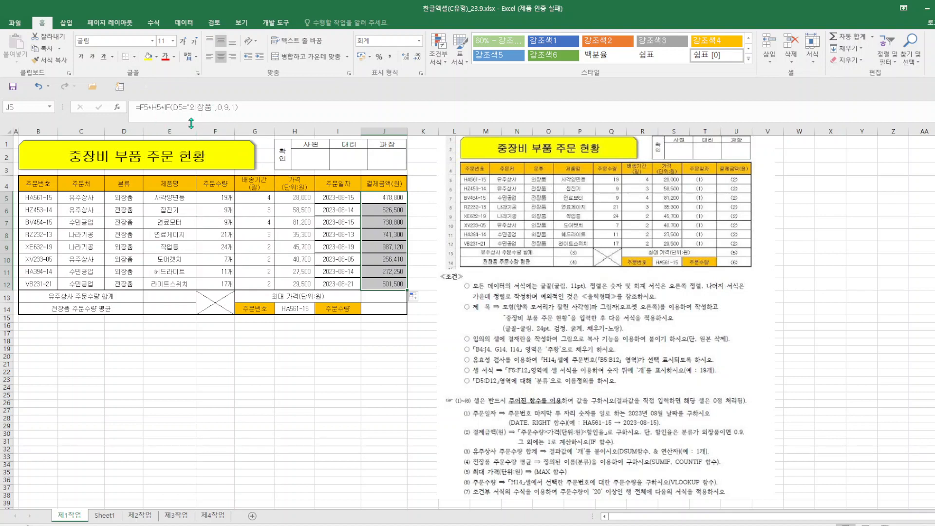
{"action": "left_click", "coordinate": [365, 380]}
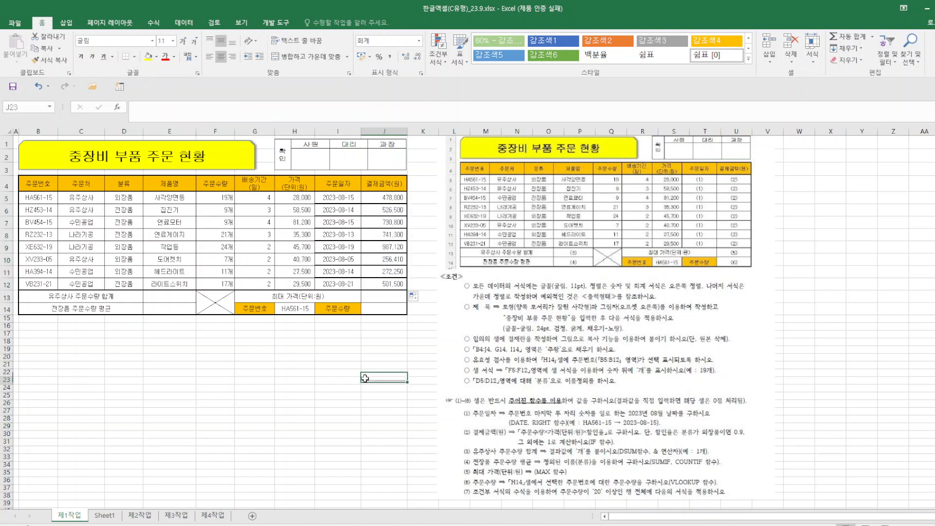
{"action": "left_click", "coordinate": [12, 89]}
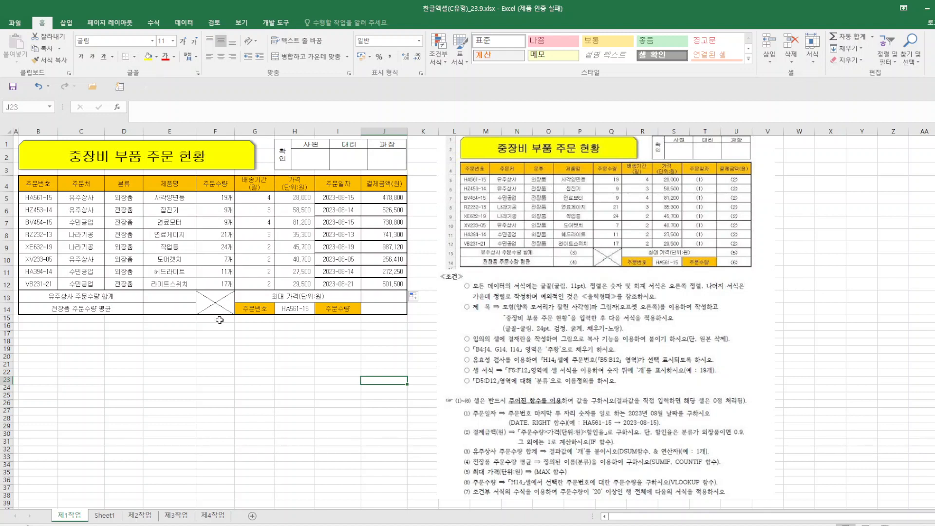
Start a DSUM formula in the 유주상사 주문수량 합계 cell, E13, and open its function arguments.
{"action": "left_click", "coordinate": [167, 298]}
{"action": "type", "text": "="}
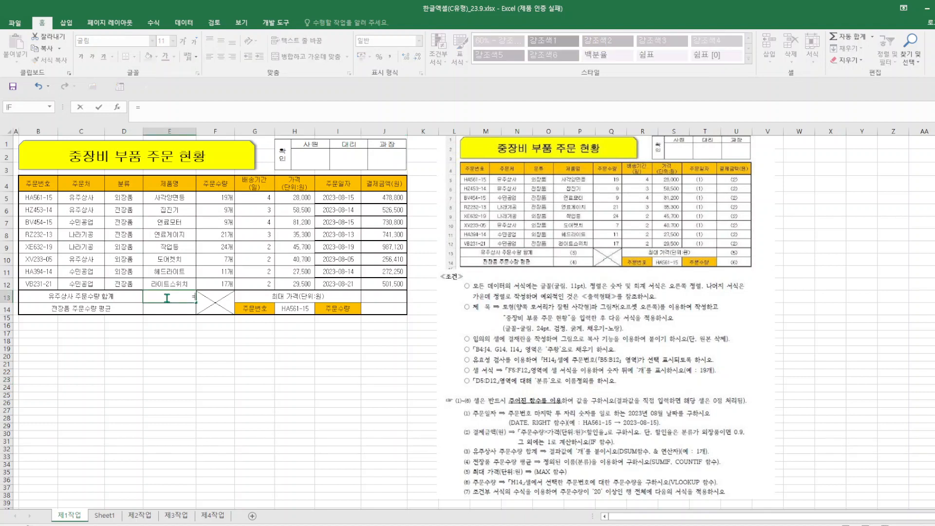
{"action": "type", "text": "ㅇds"}
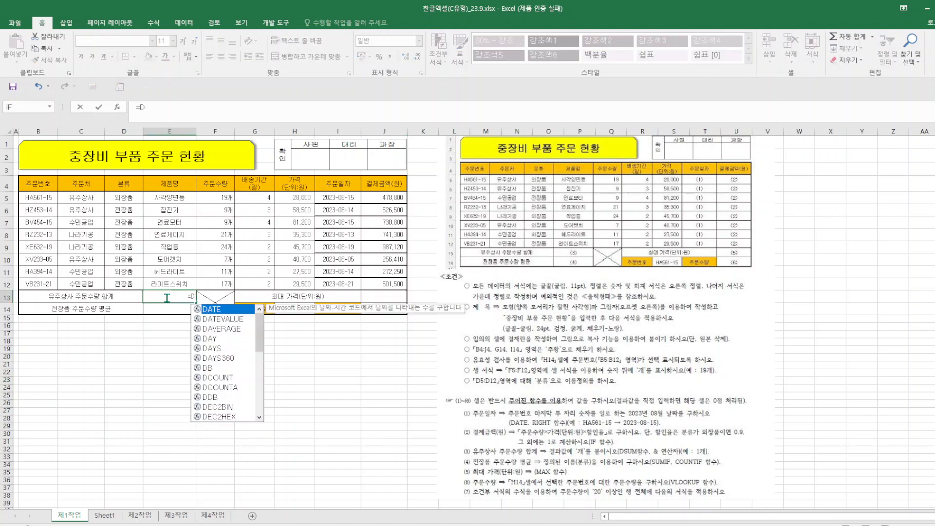
{"action": "key", "text": "Tab"}
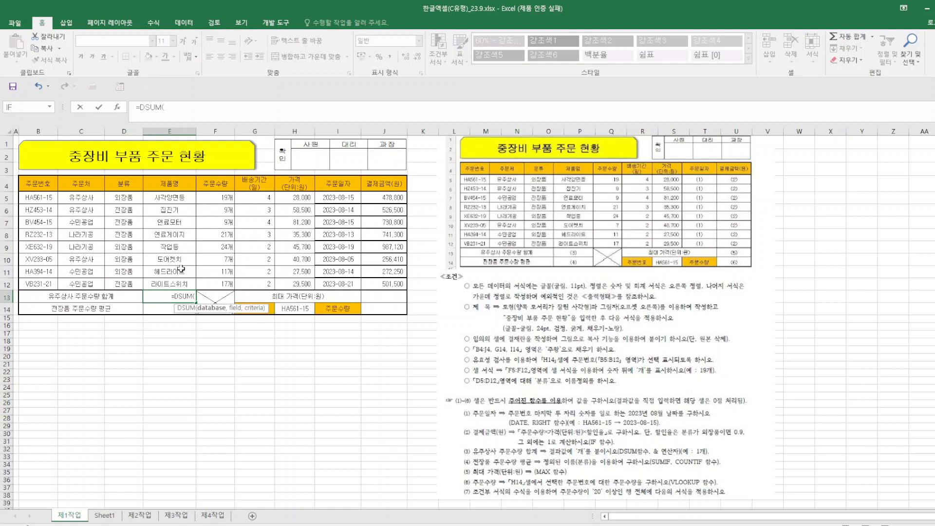
{"action": "left_click", "coordinate": [117, 108]}
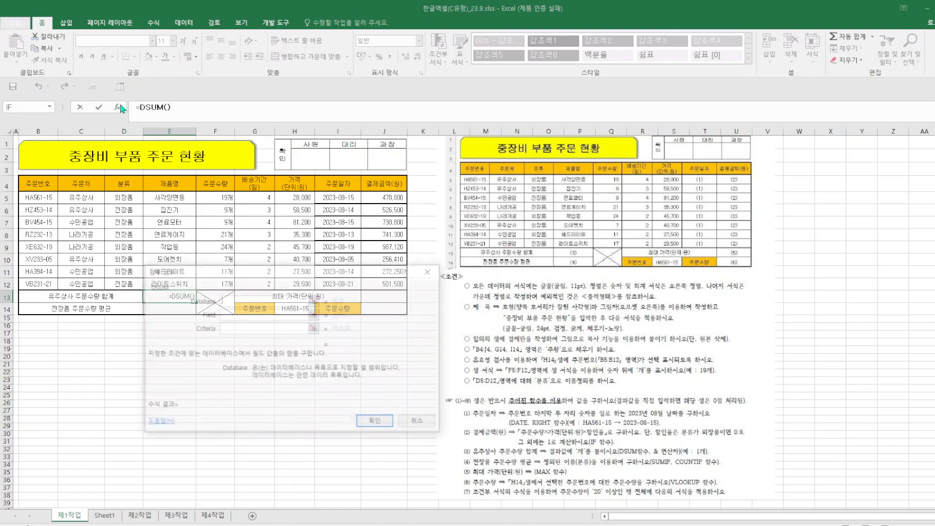
Complete the DSUM formula with database B4:J12, field F4 and criteria C4:C5.
{"action": "left_click_drag", "start_coordinate": [261, 271], "coordinate": [538, 165]}
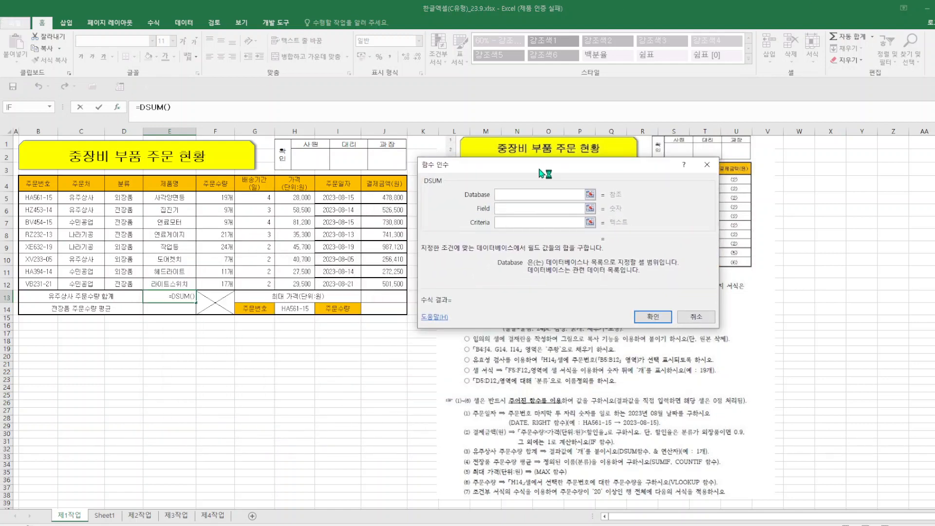
{"action": "left_click_drag", "start_coordinate": [28, 188], "coordinate": [389, 289]}
{"action": "key", "text": "Tab"}
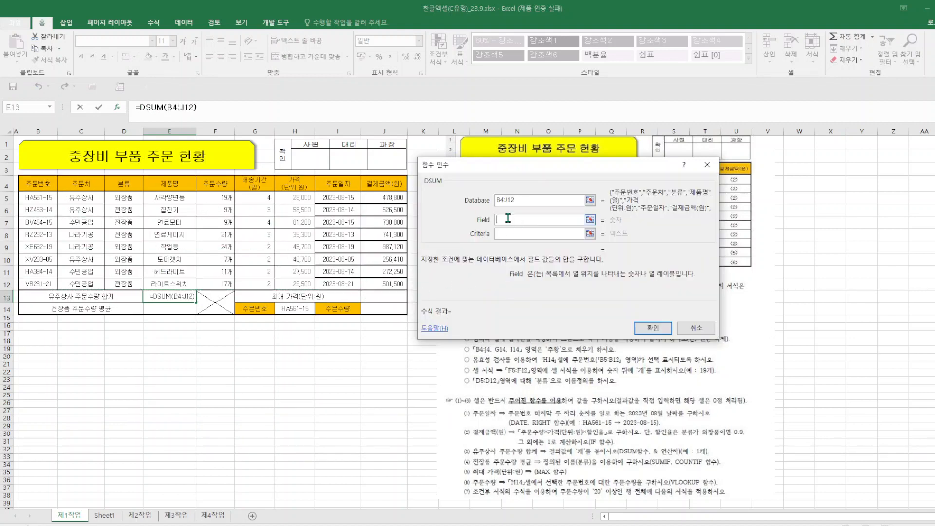
{"action": "left_click", "coordinate": [215, 184]}
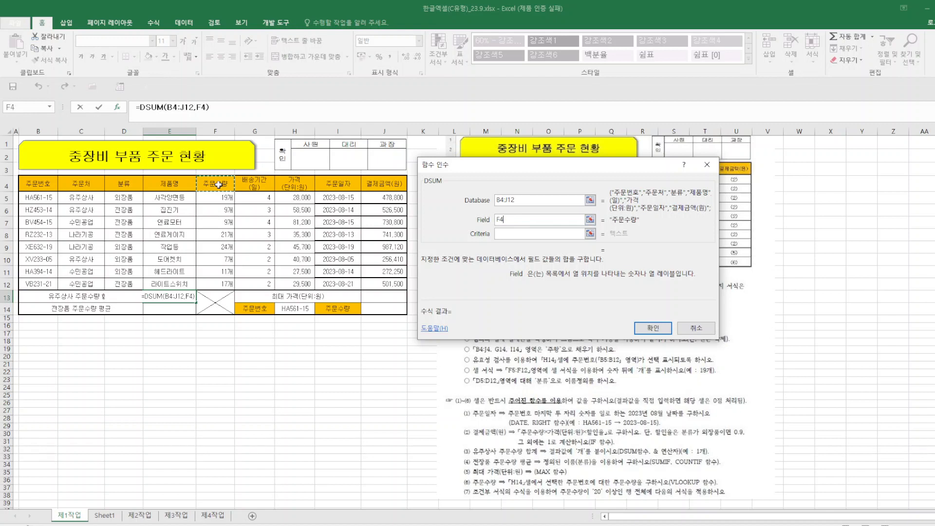
{"action": "left_click", "coordinate": [520, 234]}
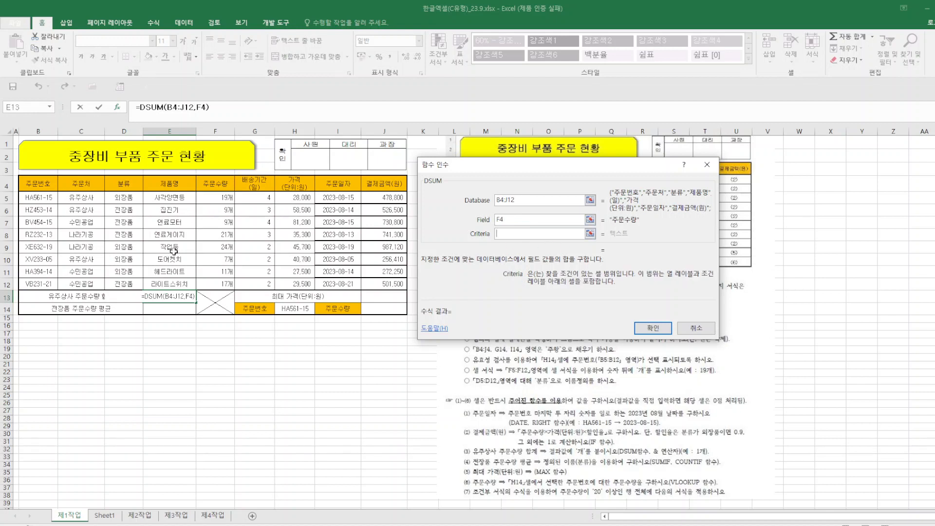
{"action": "left_click_drag", "start_coordinate": [93, 186], "coordinate": [92, 200]}
{"action": "left_click", "coordinate": [661, 331]}
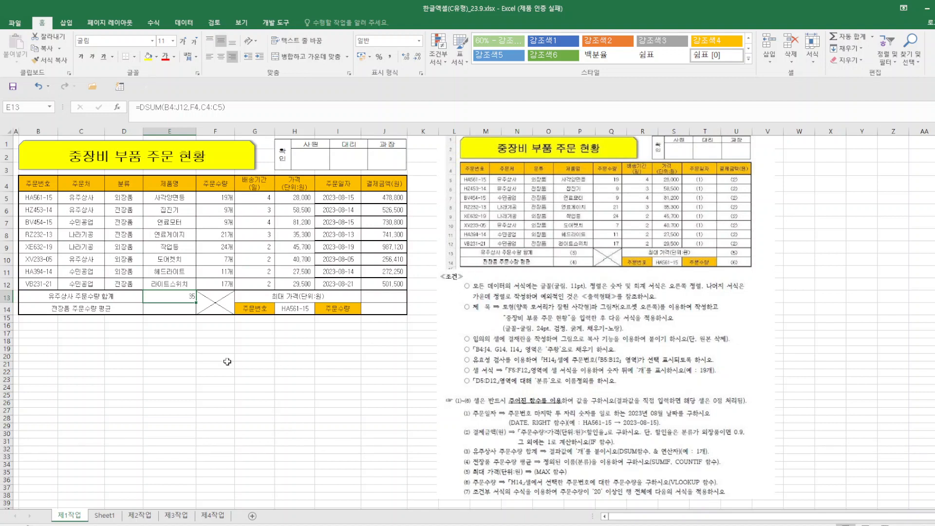
Append &"개" to the DSUM formula in E13 and save the workbook.
{"action": "left_click", "coordinate": [232, 105]}
{"action": "type", "text": "&\"개"}
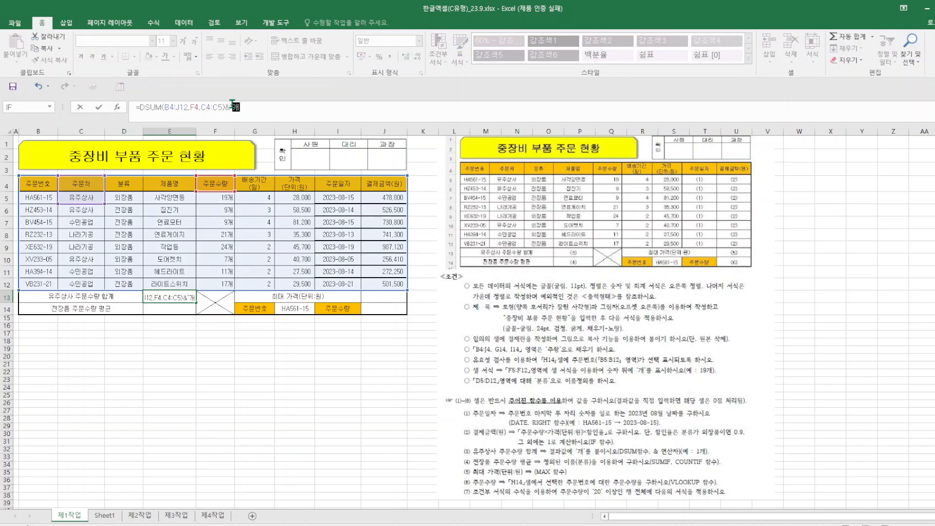
{"action": "type", "text": "\""}
{"action": "key", "text": "Return"}
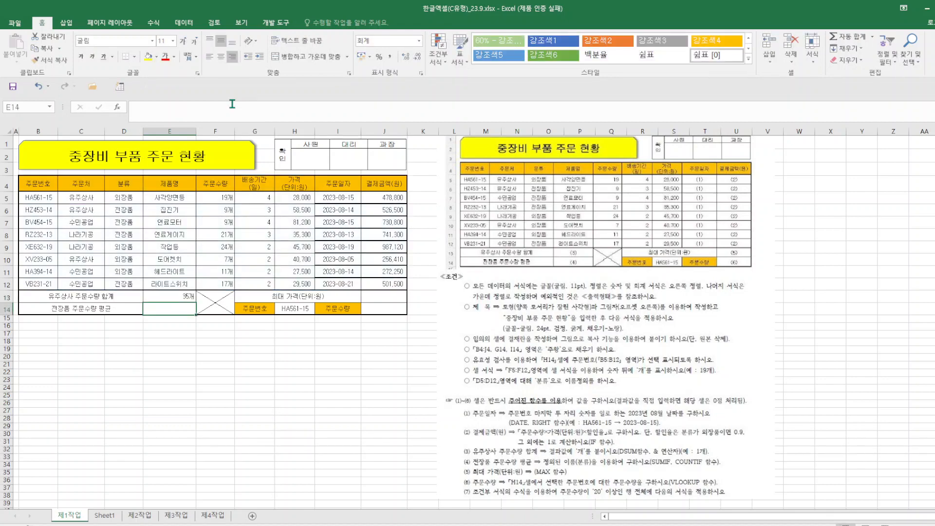
{"action": "left_click", "coordinate": [311, 348]}
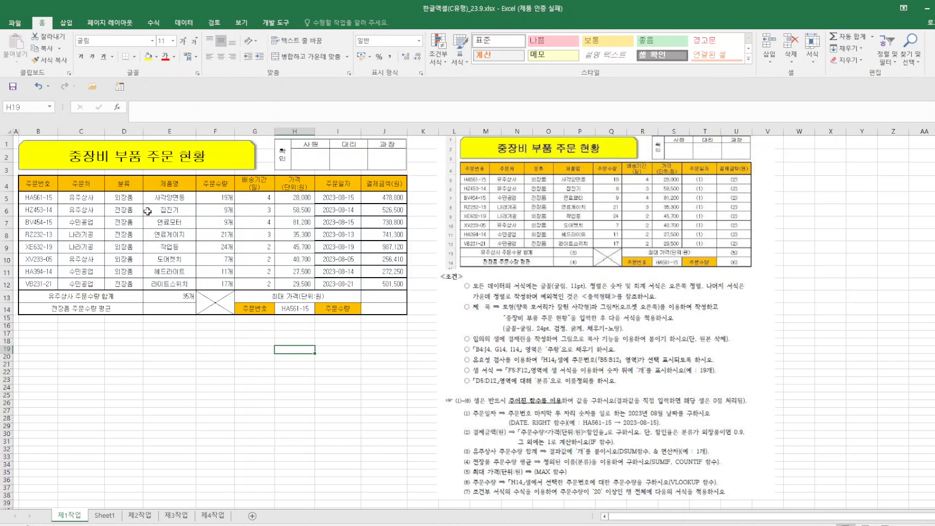
{"action": "left_click", "coordinate": [13, 88]}
Start a SUMIF formula in the 전장품 주문수량 평균 cell, E14, and open its function arguments.
{"action": "left_click", "coordinate": [164, 310]}
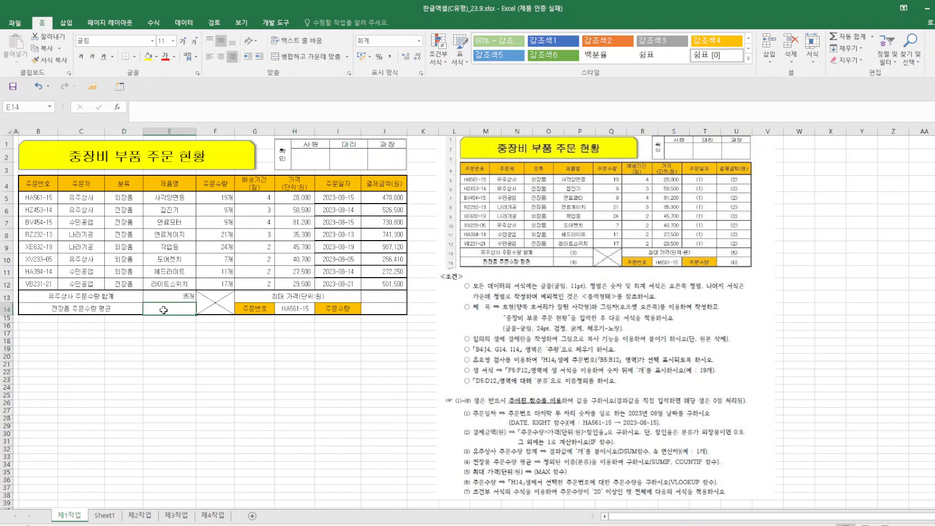
{"action": "type", "text": "=ㄴ"}
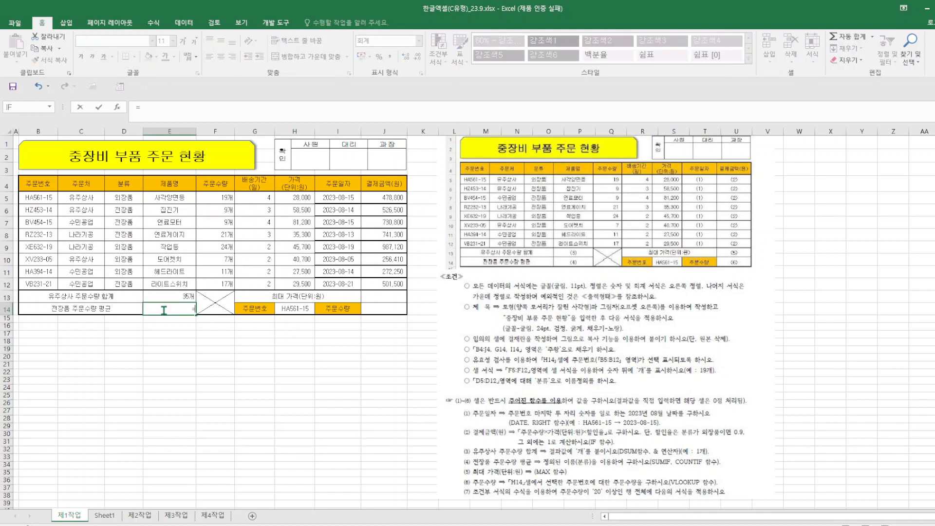
{"action": "key", "text": "Escape"}
{"action": "type", "text": "=SUMIF("}
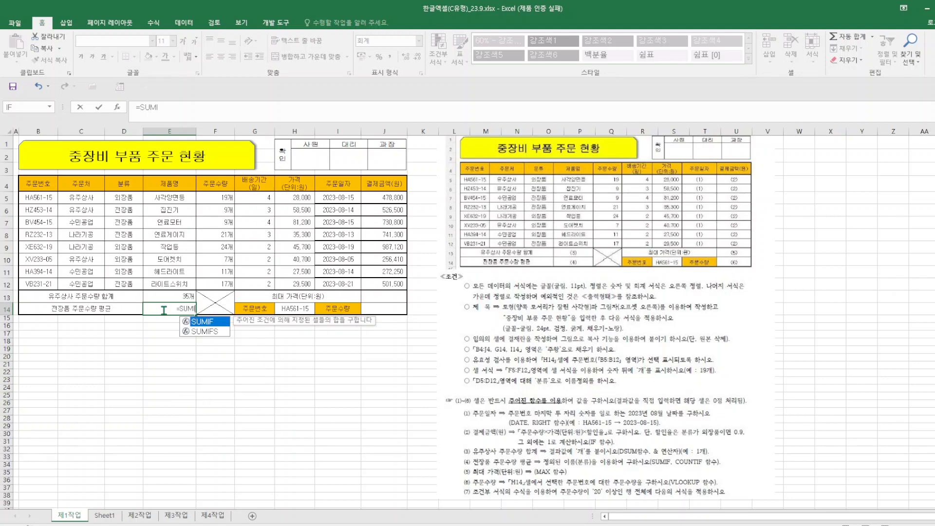
{"action": "left_click", "coordinate": [118, 108]}
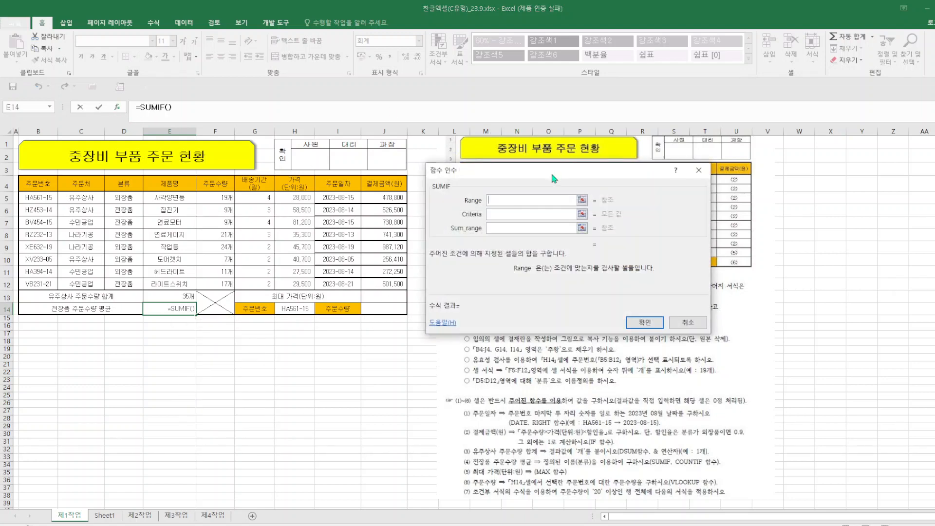
Complete the SUMIF formula in E14 with range 분류 (D5:D12), criteria D6 and sum range F5:F12.
{"action": "left_click_drag", "start_coordinate": [552, 178], "coordinate": [419, 166]}
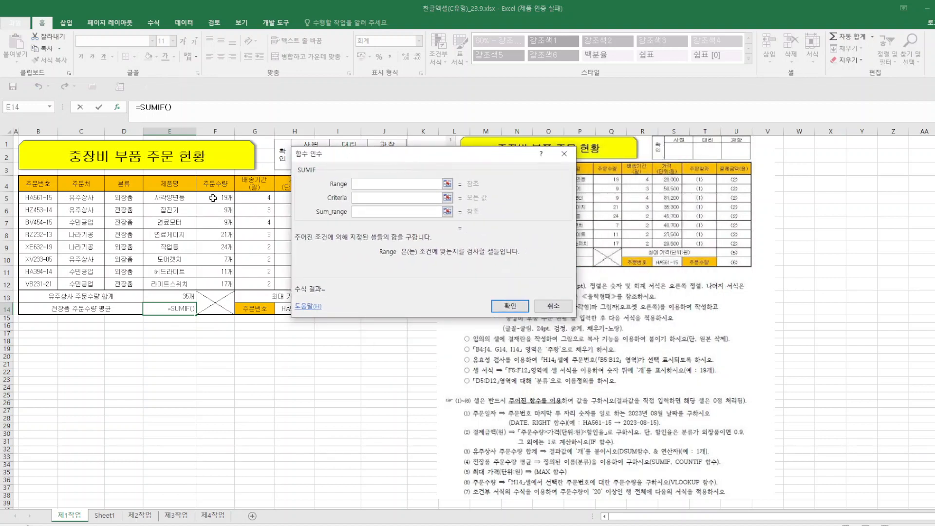
{"action": "left_click_drag", "start_coordinate": [127, 197], "coordinate": [128, 284]}
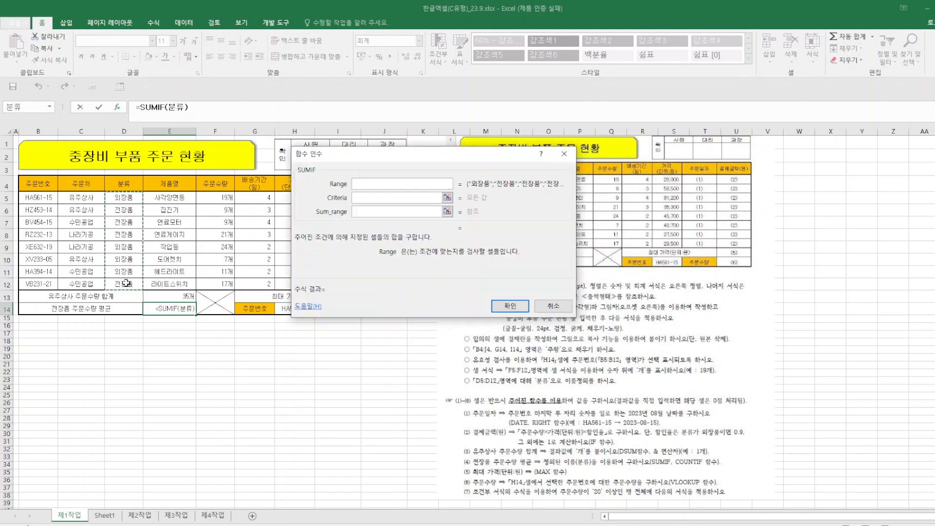
{"action": "left_click", "coordinate": [377, 197]}
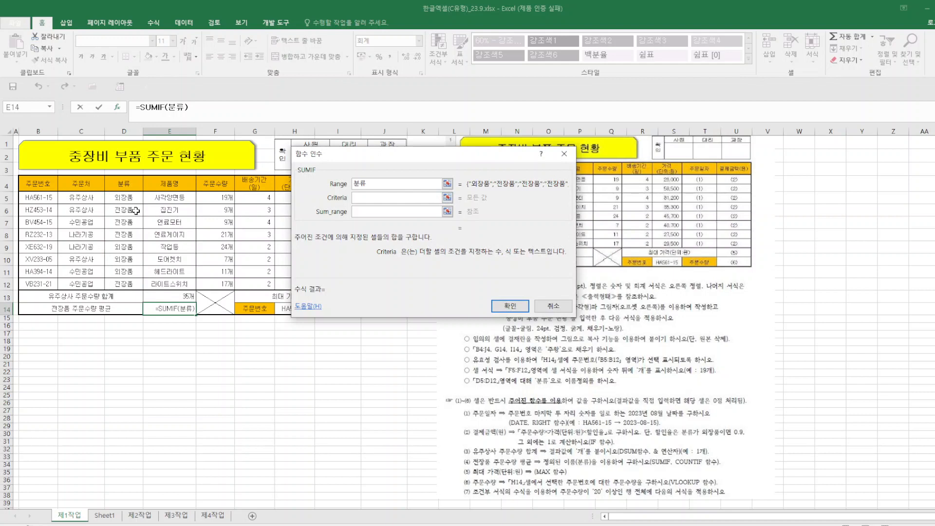
{"action": "left_click", "coordinate": [127, 210]}
{"action": "left_click", "coordinate": [375, 212]}
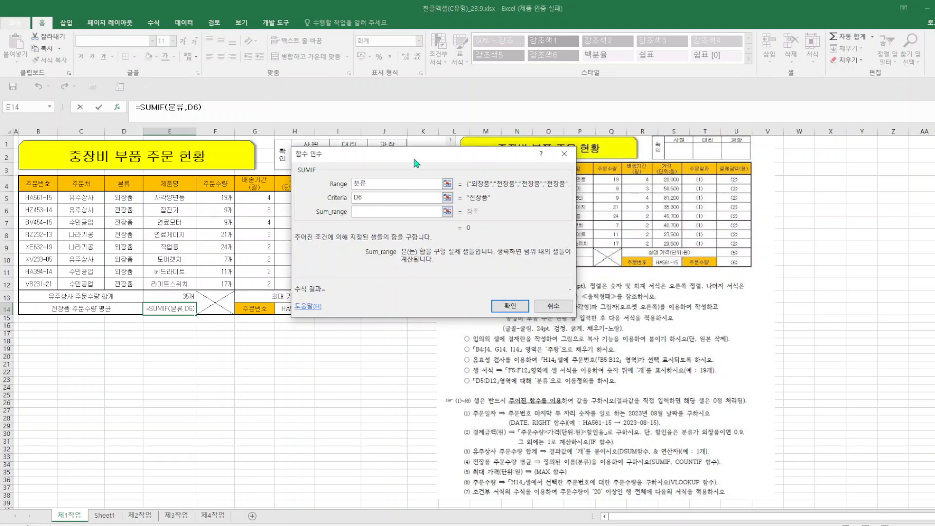
{"action": "left_click_drag", "start_coordinate": [417, 162], "coordinate": [499, 148]}
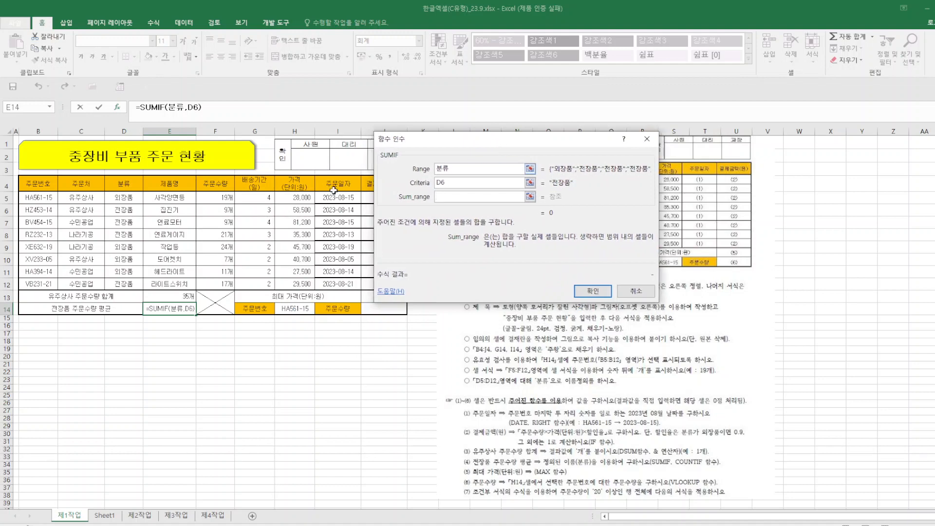
{"action": "left_click_drag", "start_coordinate": [217, 198], "coordinate": [220, 284]}
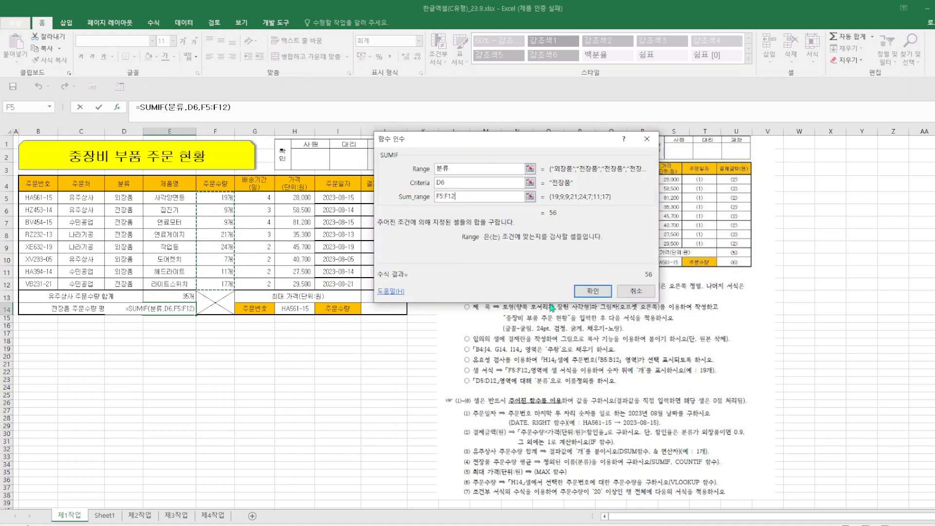
{"action": "key", "text": "Return"}
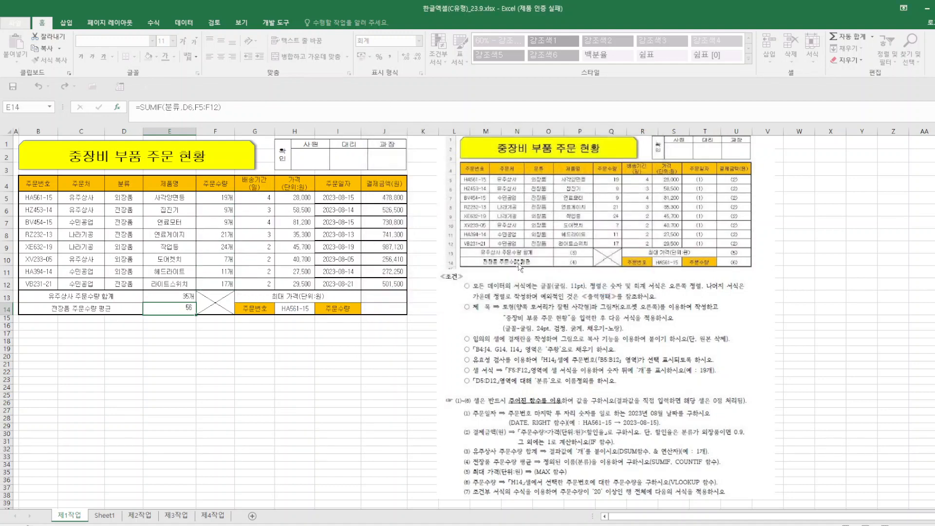
Divide the SUMIF formula in E14 by COUNTIF(분류,D6) to get the 전장품 주문수량 average.
{"action": "left_click", "coordinate": [228, 108]}
{"action": "type", "text": "/"}
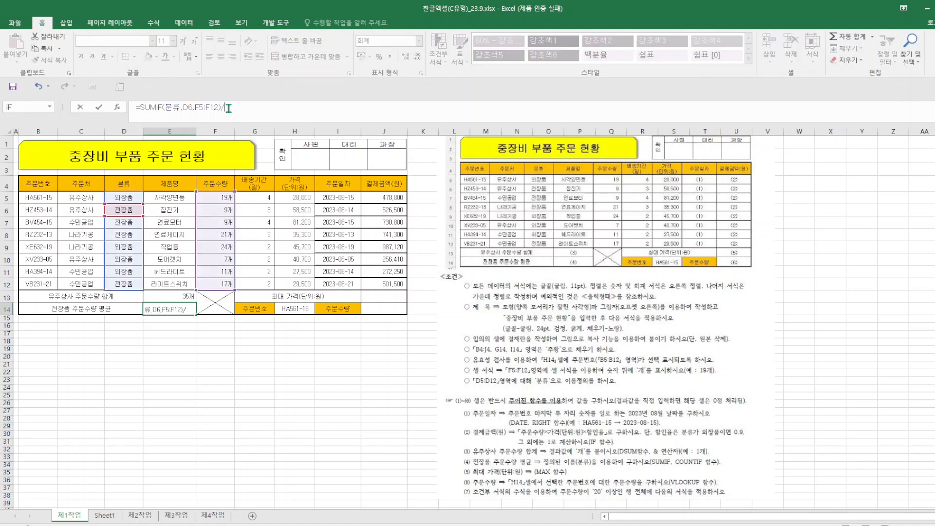
{"action": "type", "text": "COUNTIF("}
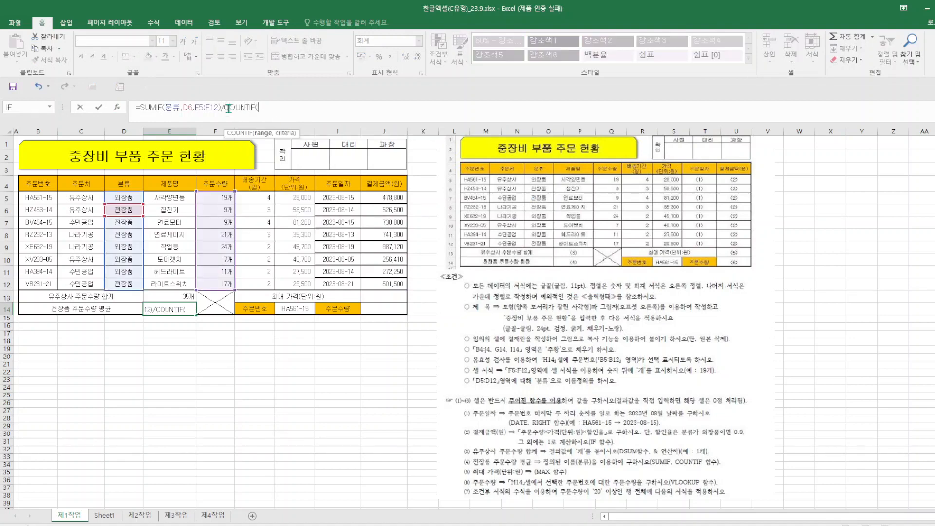
{"action": "left_click_drag", "start_coordinate": [127, 198], "coordinate": [127, 284]}
{"action": "type", "text": ","}
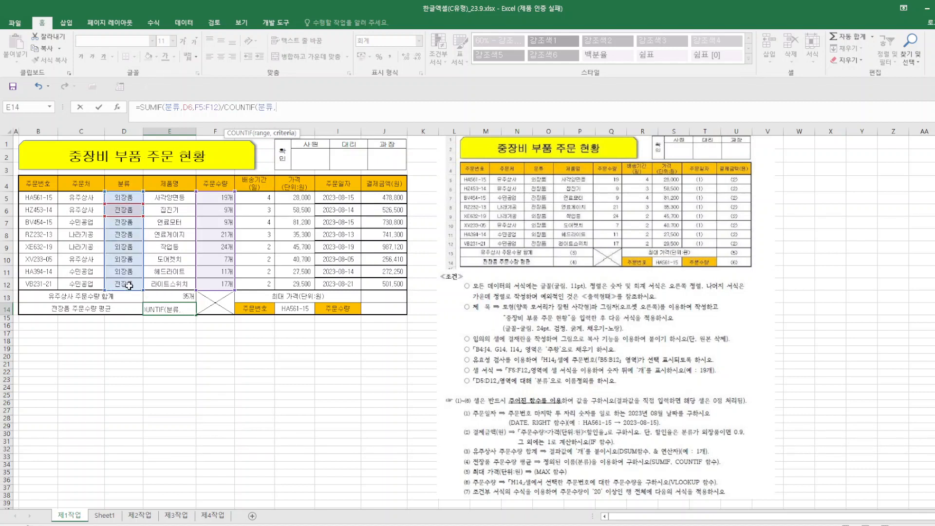
{"action": "left_click", "coordinate": [127, 211]}
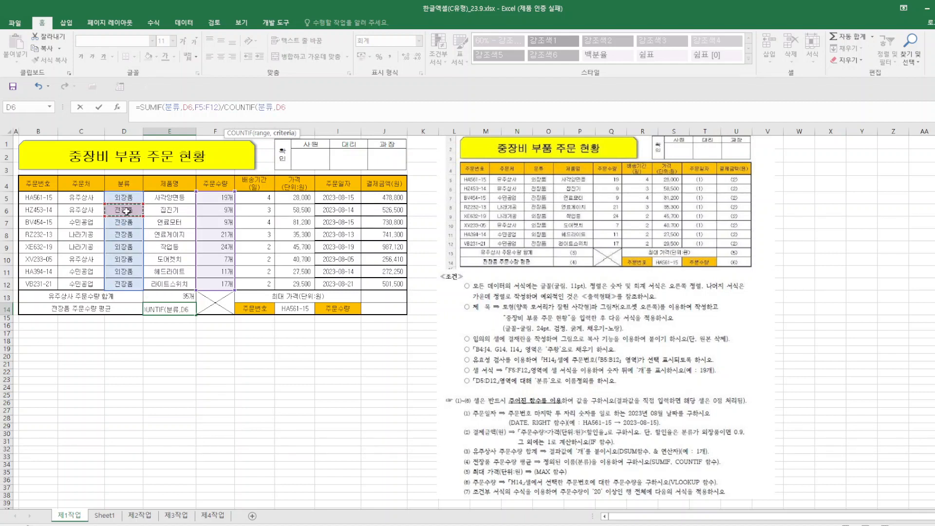
{"action": "key", "text": "Return"}
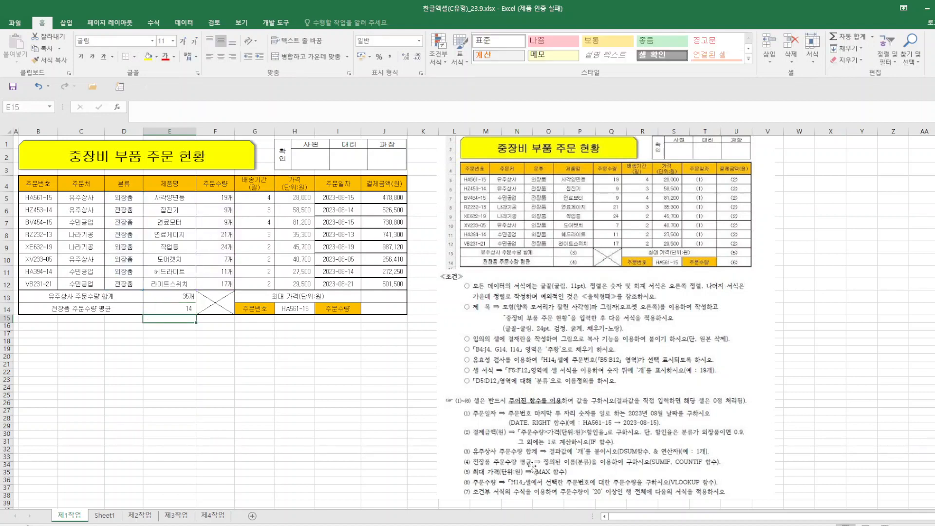
Enter a MAX formula over H5:H12 in the 최대 가격 cell, J13, and save the workbook.
{"action": "left_click", "coordinate": [379, 293]}
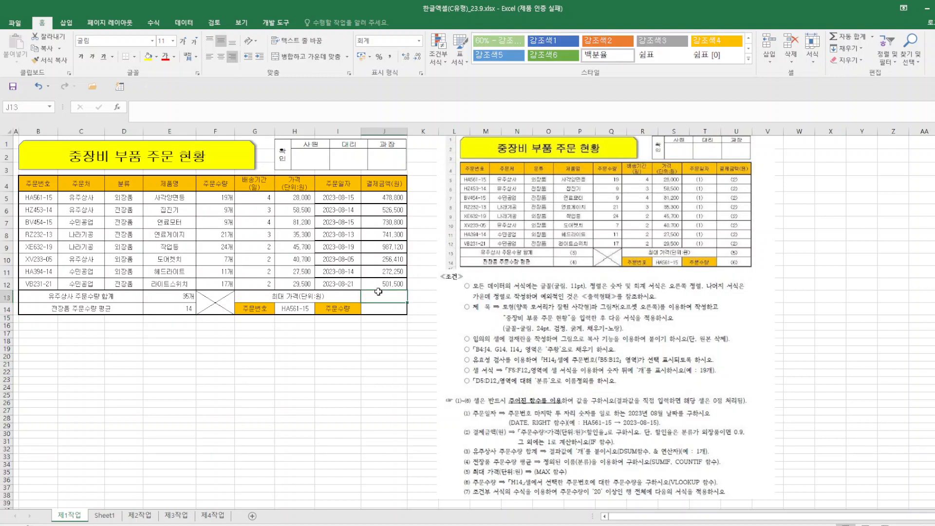
{"action": "type", "text": "=MAX("}
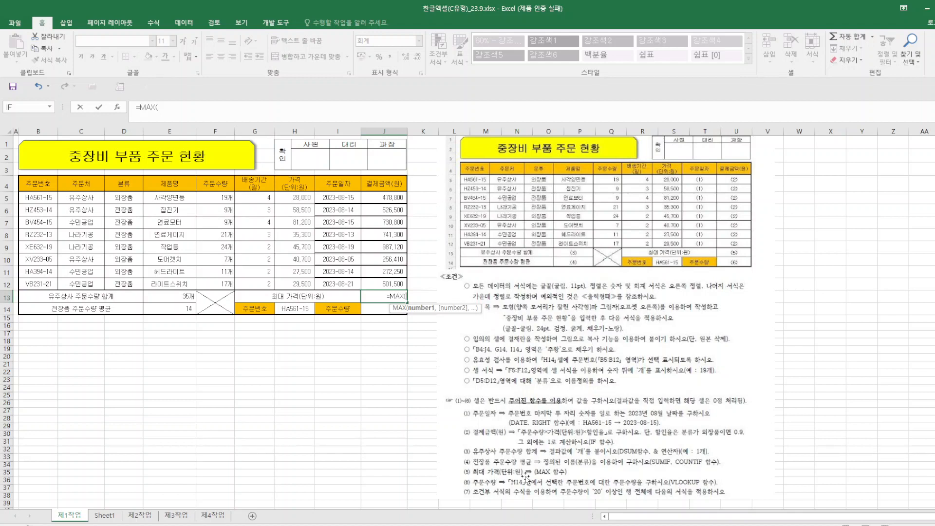
{"action": "left_click_drag", "start_coordinate": [291, 197], "coordinate": [288, 281]}
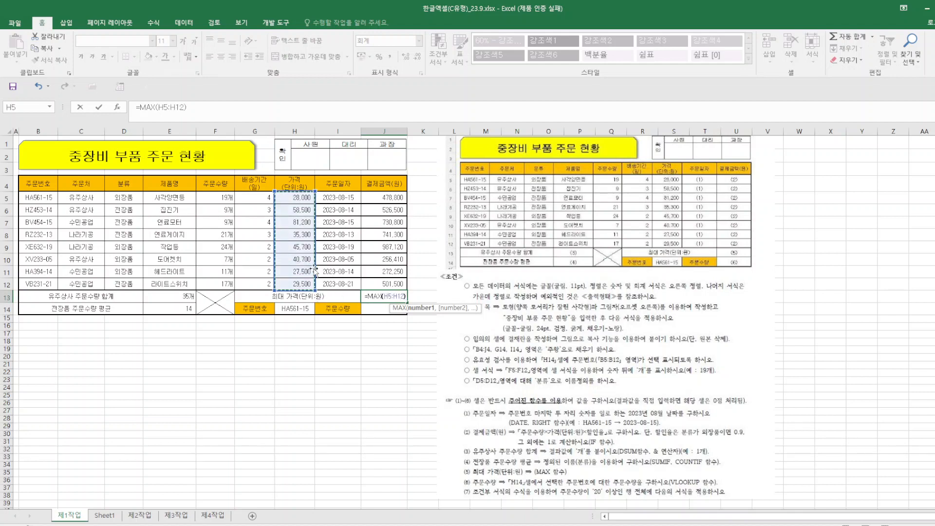
{"action": "key", "text": "Return"}
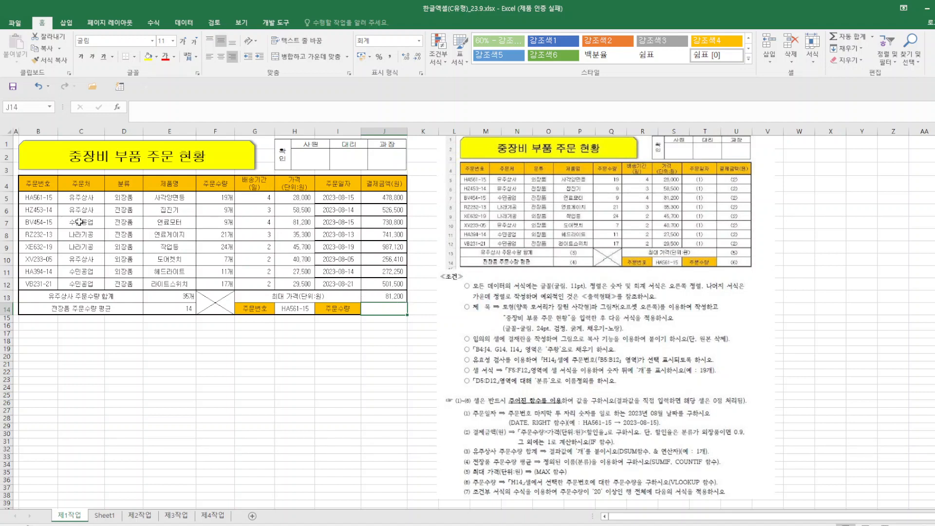
{"action": "left_click", "coordinate": [271, 417]}
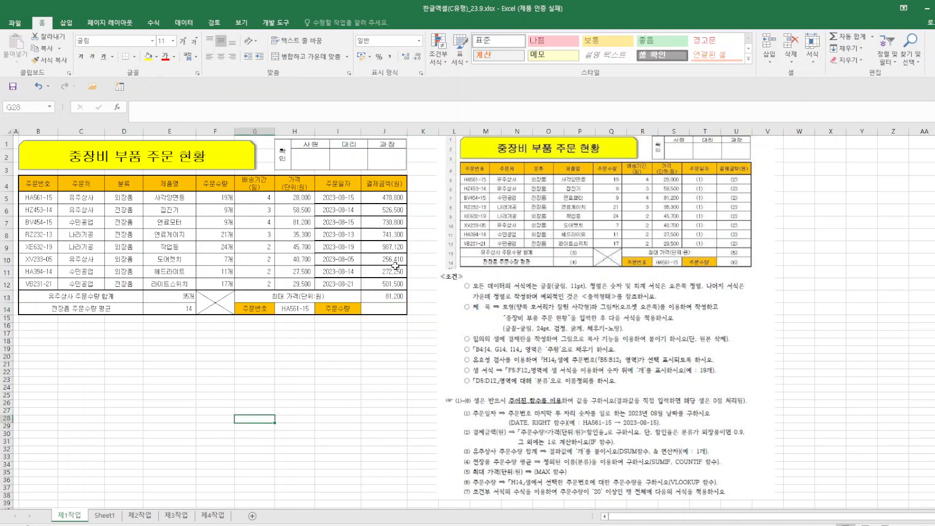
{"action": "left_click", "coordinate": [12, 90]}
Start a VLOOKUP formula in the 주문수량 cell, J14, and open its function arguments.
{"action": "left_click", "coordinate": [386, 309]}
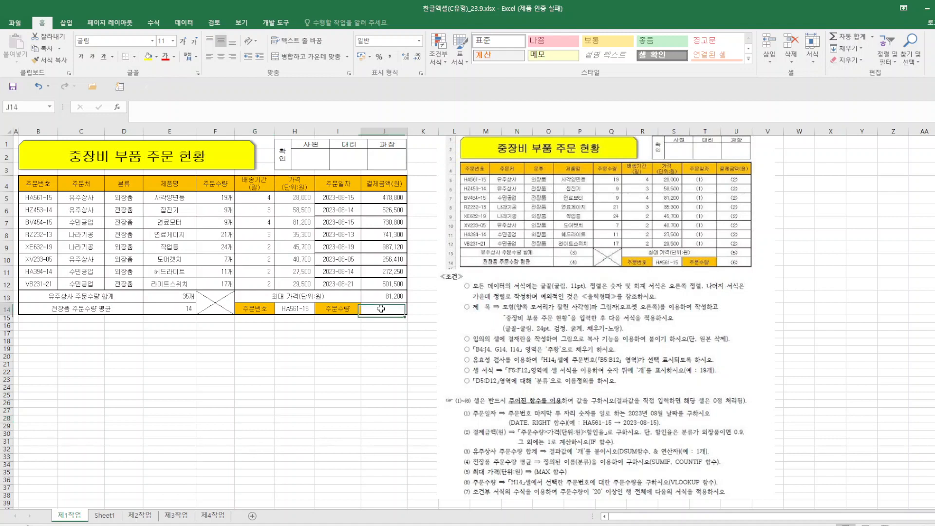
{"action": "type", "text": "=VL"}
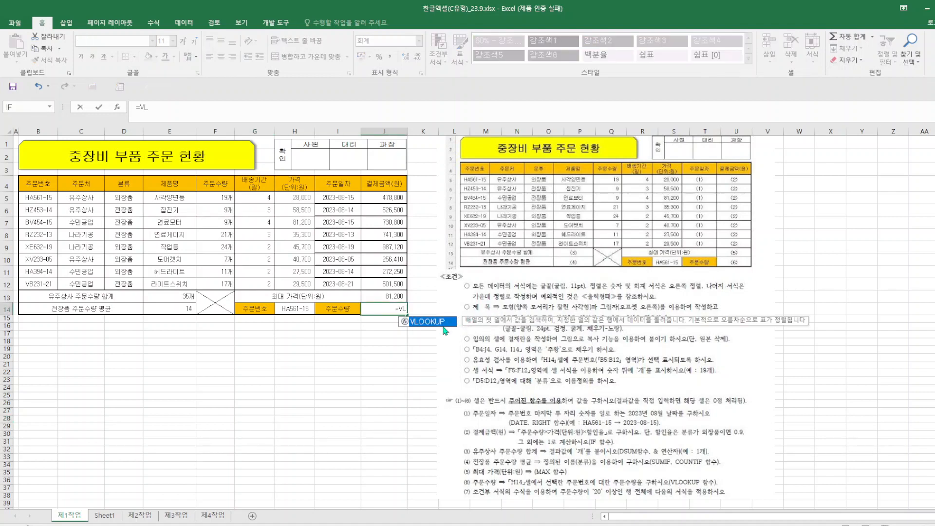
{"action": "double_click", "coordinate": [439, 324]}
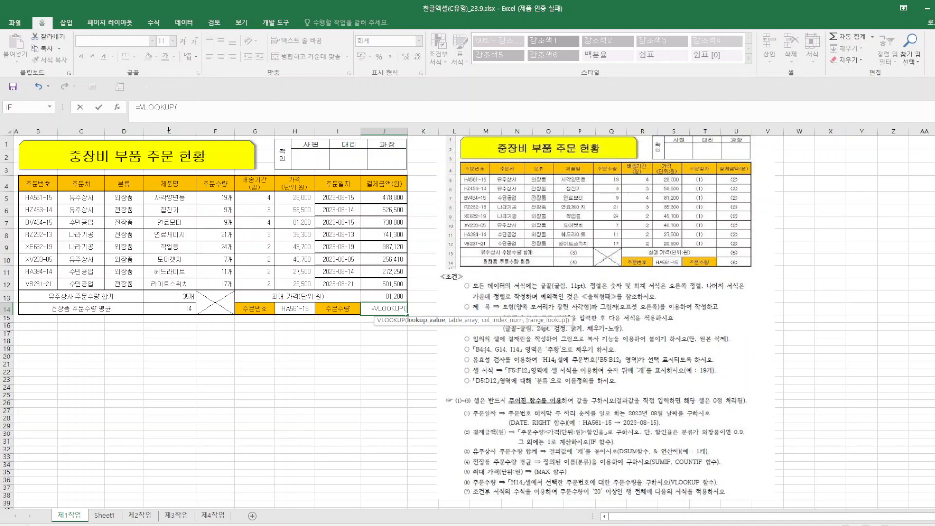
{"action": "left_click", "coordinate": [118, 108]}
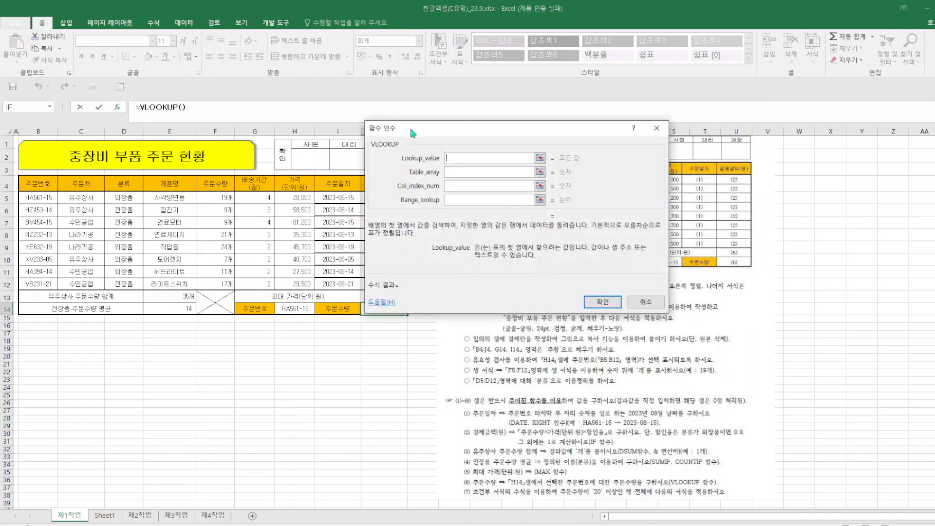
Complete the VLOOKUP formula with lookup value H14, table B5:J12, column index 5 and range lookup 0.
{"action": "left_click", "coordinate": [296, 309]}
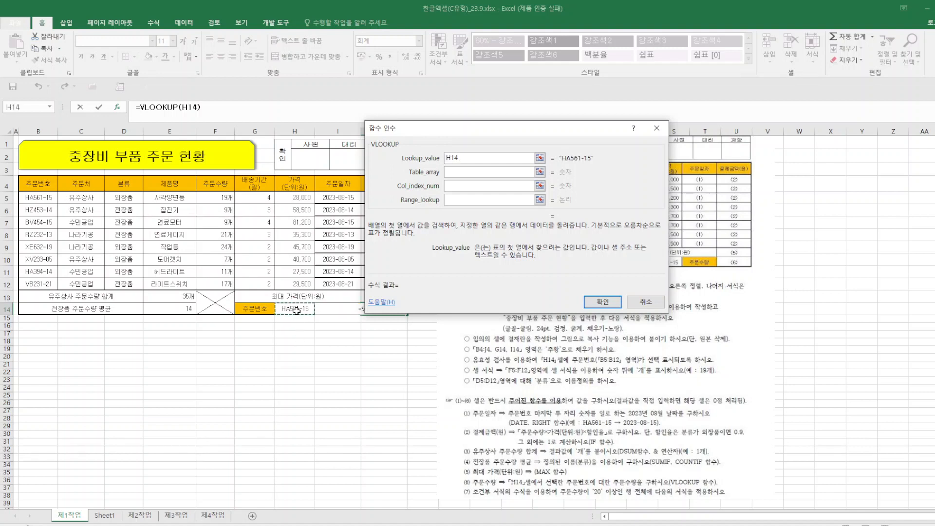
{"action": "left_click", "coordinate": [457, 172]}
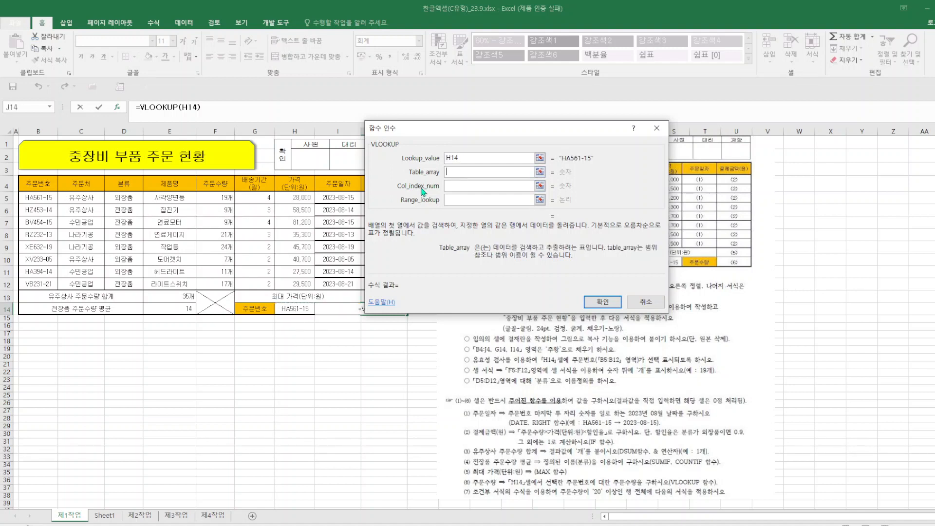
{"action": "left_click_drag", "start_coordinate": [458, 133], "coordinate": [522, 134]}
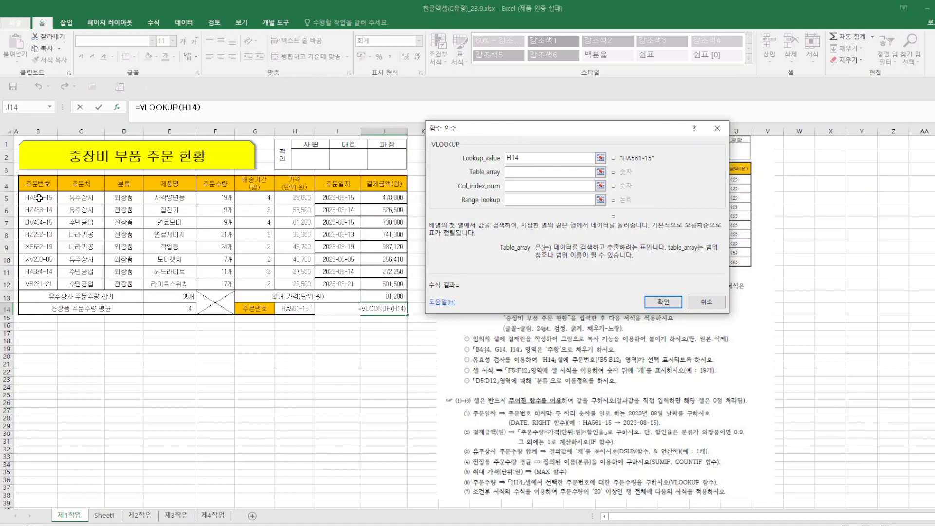
{"action": "left_click_drag", "start_coordinate": [39, 198], "coordinate": [379, 279]}
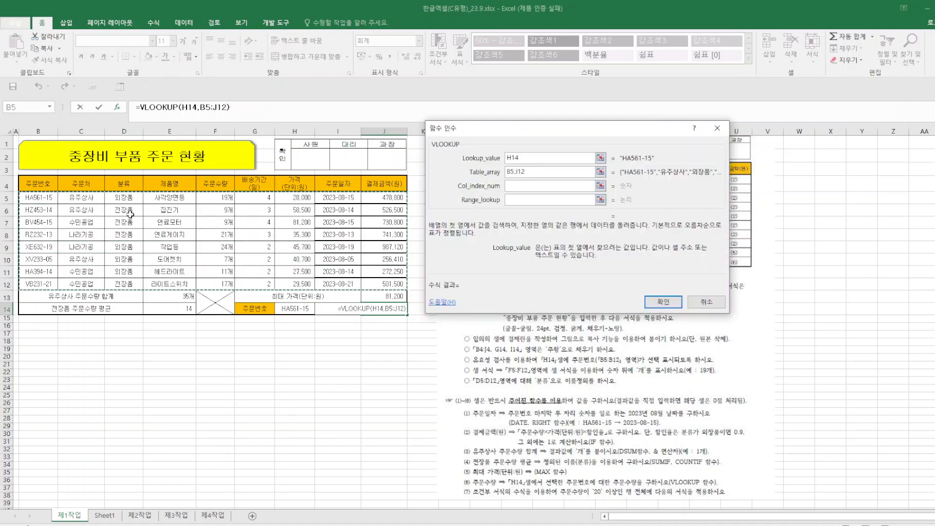
{"action": "left_click", "coordinate": [534, 187]}
{"action": "type", "text": "5"}
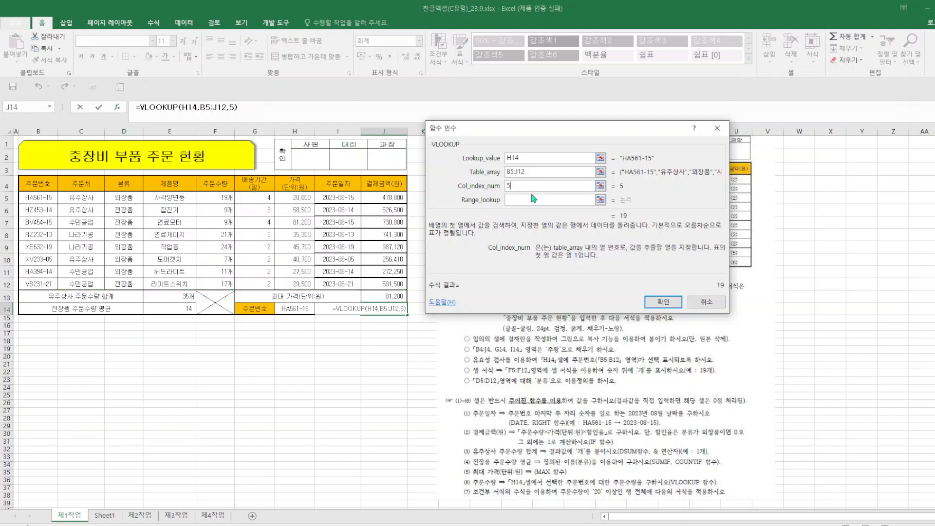
{"action": "left_click", "coordinate": [525, 201]}
{"action": "type", "text": "0"}
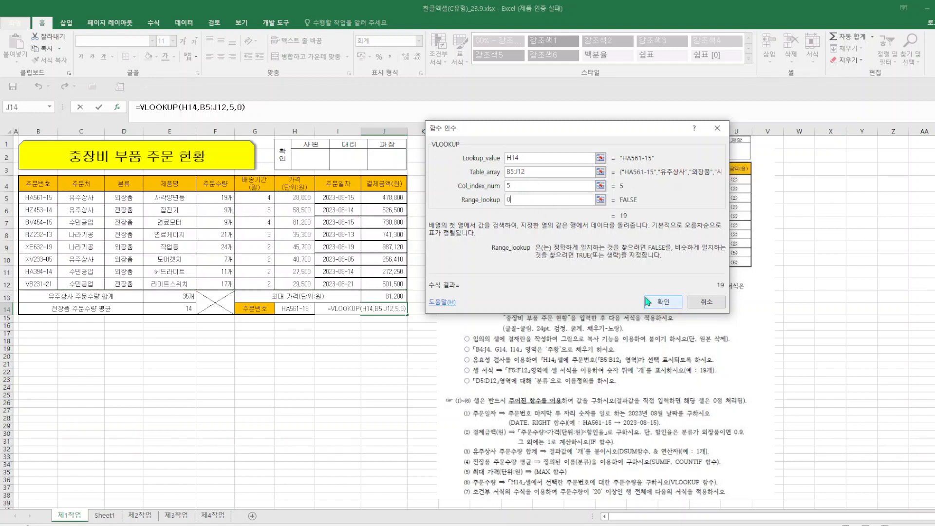
{"action": "left_click", "coordinate": [663, 302]}
Test the lookup by choosing order number BV454-15 in H14, and set it back to HA561-15.
{"action": "left_click", "coordinate": [298, 309]}
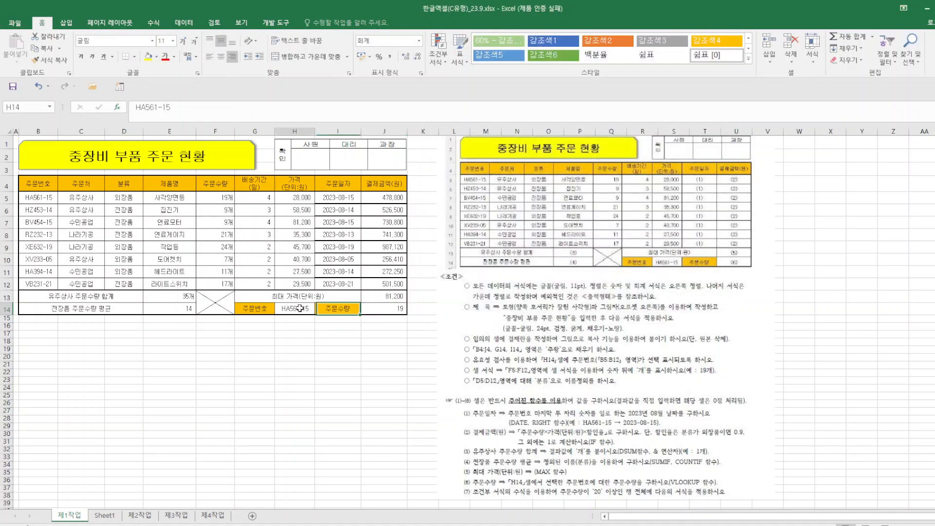
{"action": "left_click", "coordinate": [320, 309]}
{"action": "left_click", "coordinate": [293, 331]}
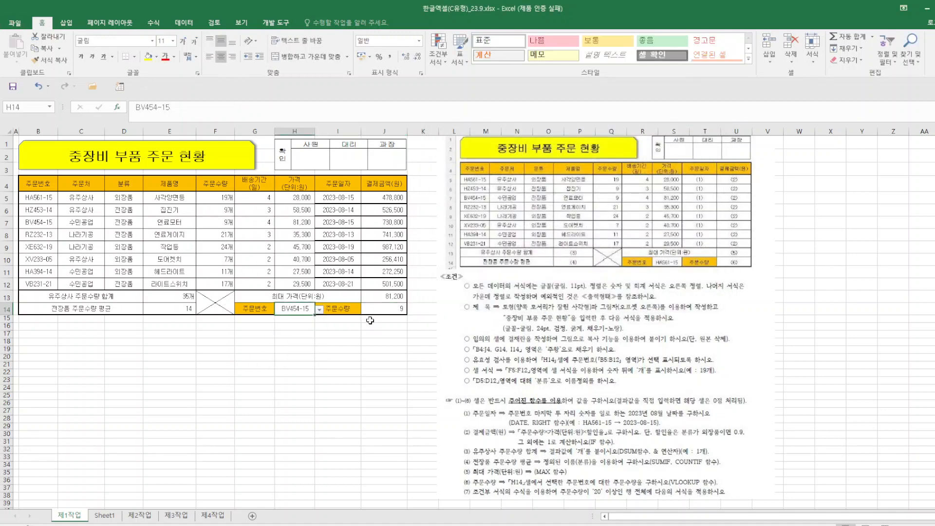
{"action": "left_click", "coordinate": [321, 315]}
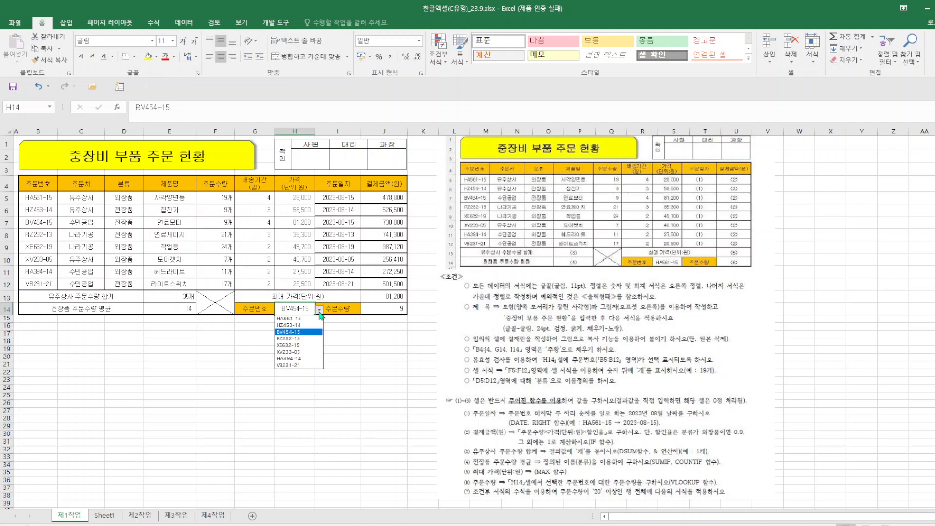
{"action": "left_click", "coordinate": [295, 319]}
{"action": "left_click", "coordinate": [371, 364]}
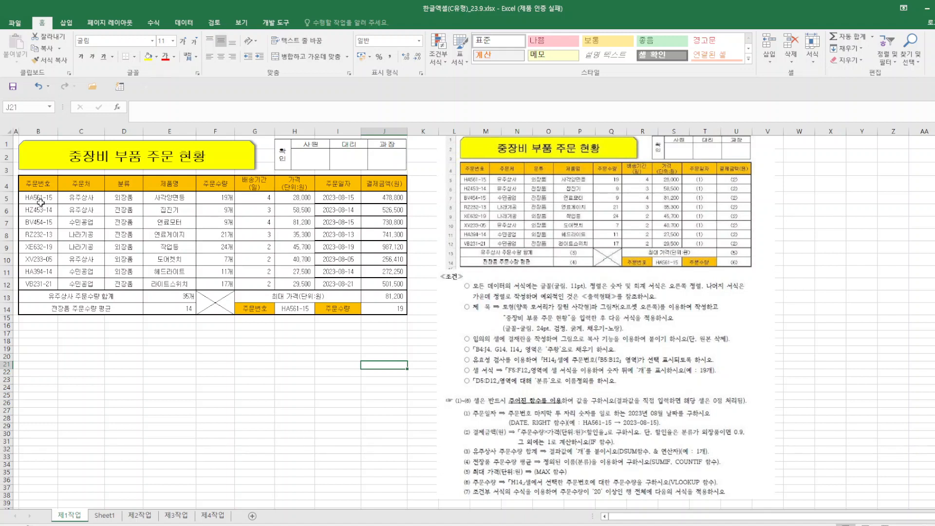
Create a formula-based conditional formatting rule for B5:J12 with the formula =$F5>=20.
{"action": "left_click_drag", "start_coordinate": [38, 200], "coordinate": [373, 282]}
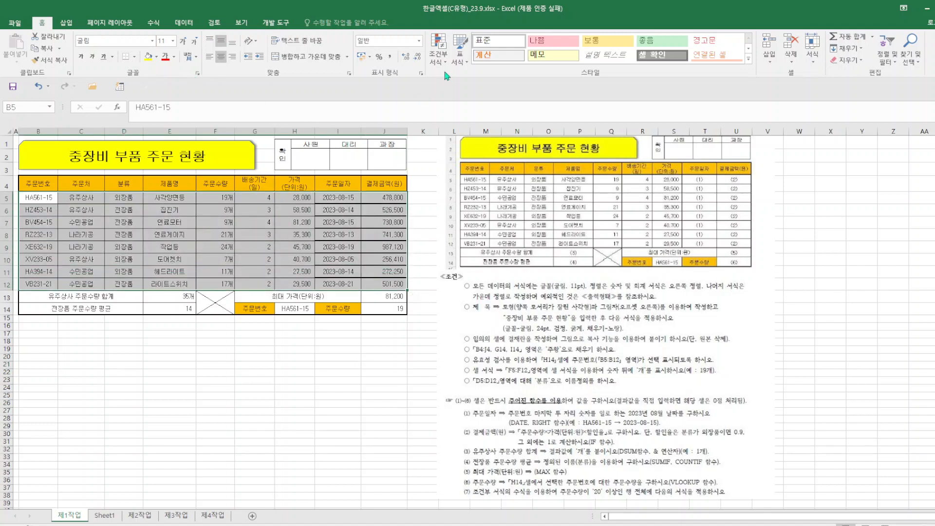
{"action": "left_click", "coordinate": [438, 51]}
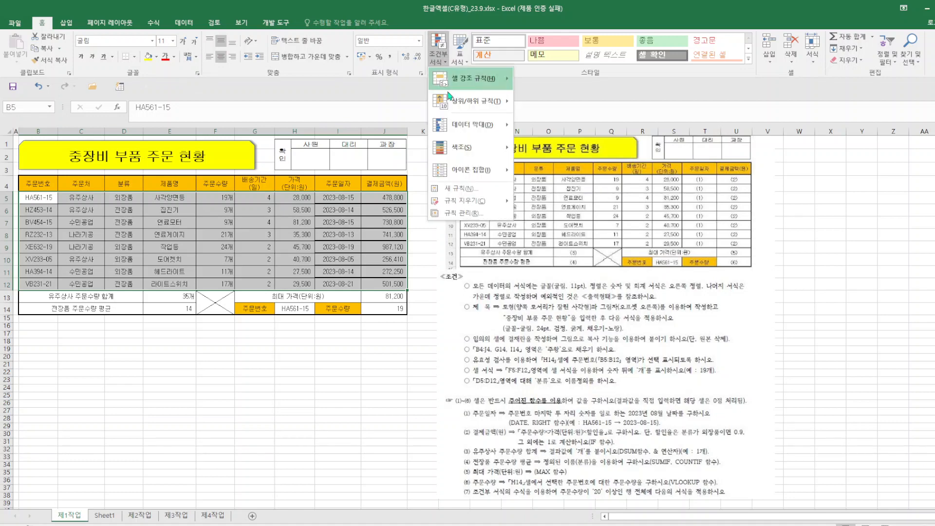
{"action": "left_click", "coordinate": [471, 190]}
{"action": "left_click", "coordinate": [459, 210]}
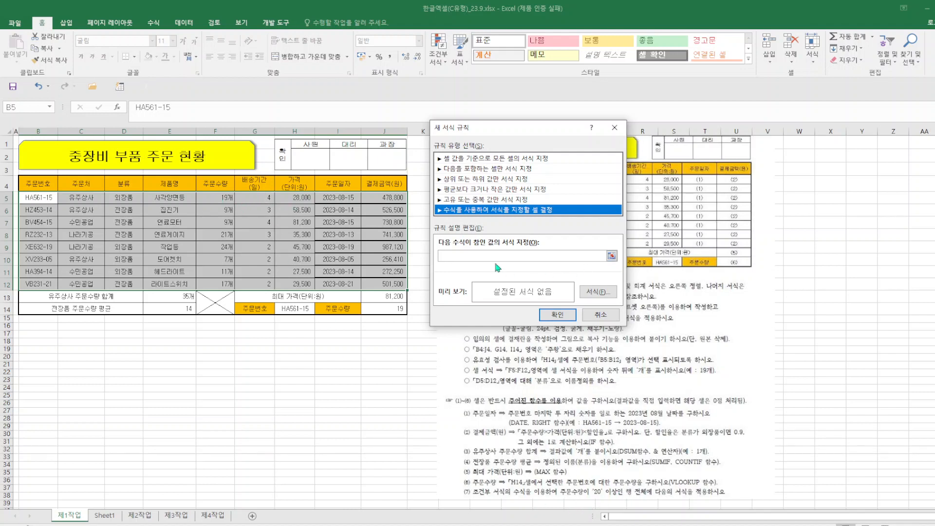
{"action": "left_click", "coordinate": [466, 256]}
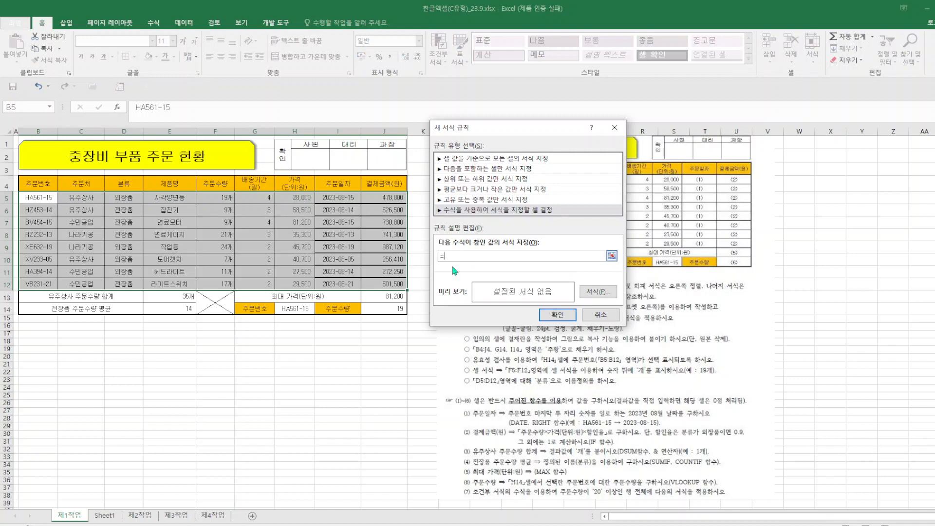
{"action": "left_click", "coordinate": [218, 198]}
{"action": "key", "text": "F4"}
{"action": "key", "text": "F4"}
{"action": "type", "text": ">=20"}
Set the conditional formatting rule's font to bold (굵게) and standard blue, and apply it.
{"action": "left_click", "coordinate": [594, 294]}
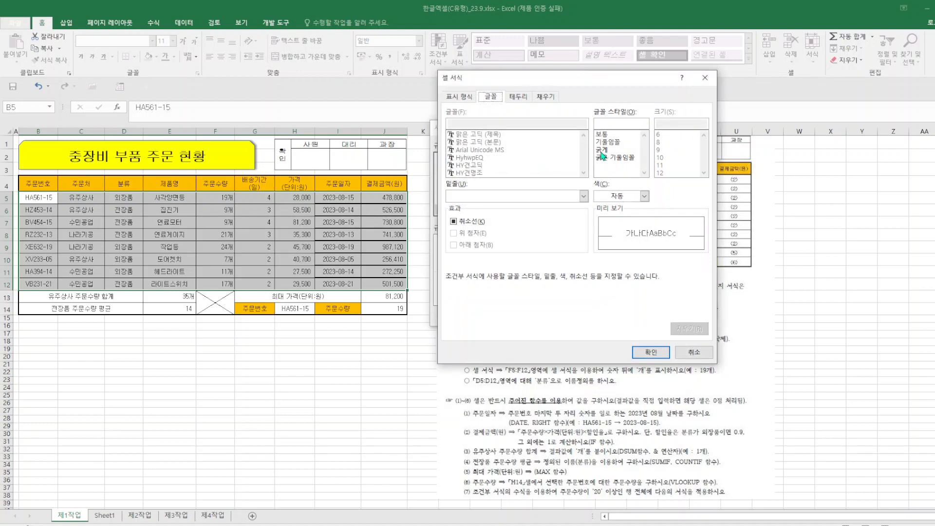
{"action": "left_click", "coordinate": [602, 150]}
{"action": "left_click", "coordinate": [645, 197]}
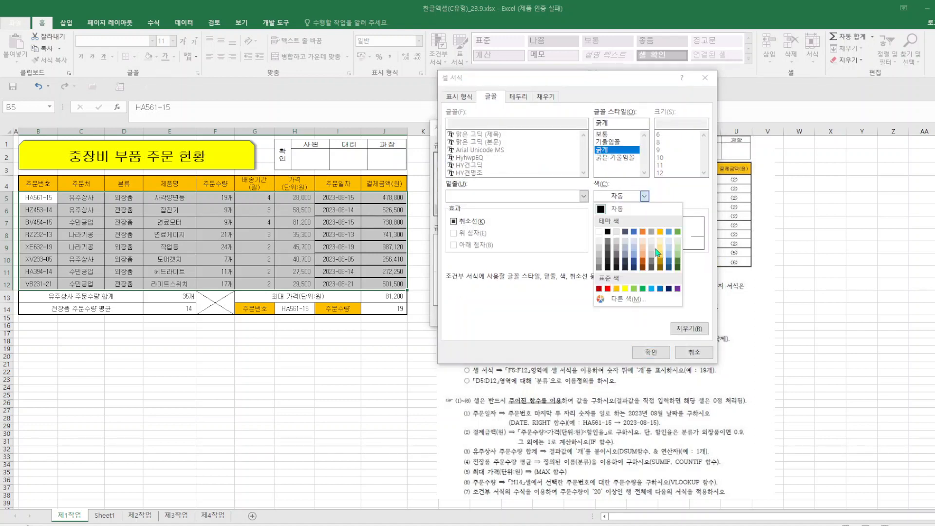
{"action": "left_click", "coordinate": [660, 288]}
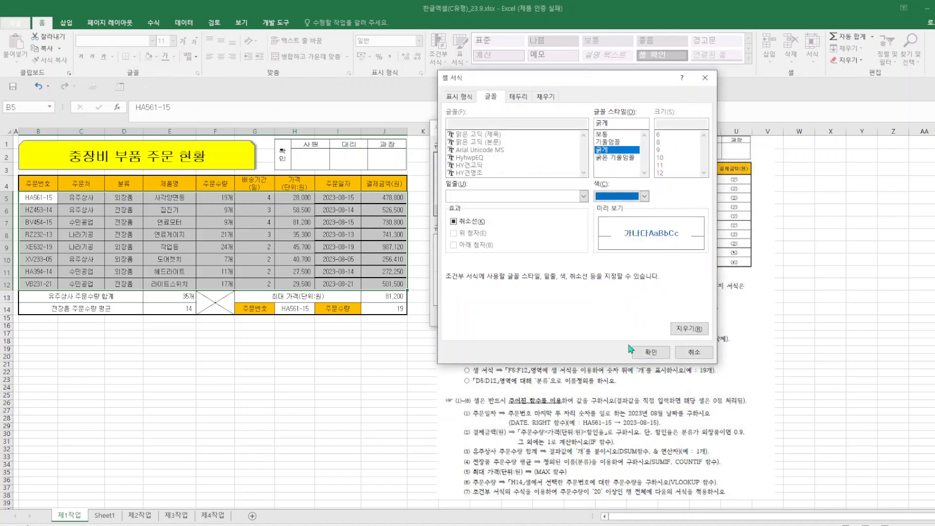
{"action": "left_click", "coordinate": [651, 353]}
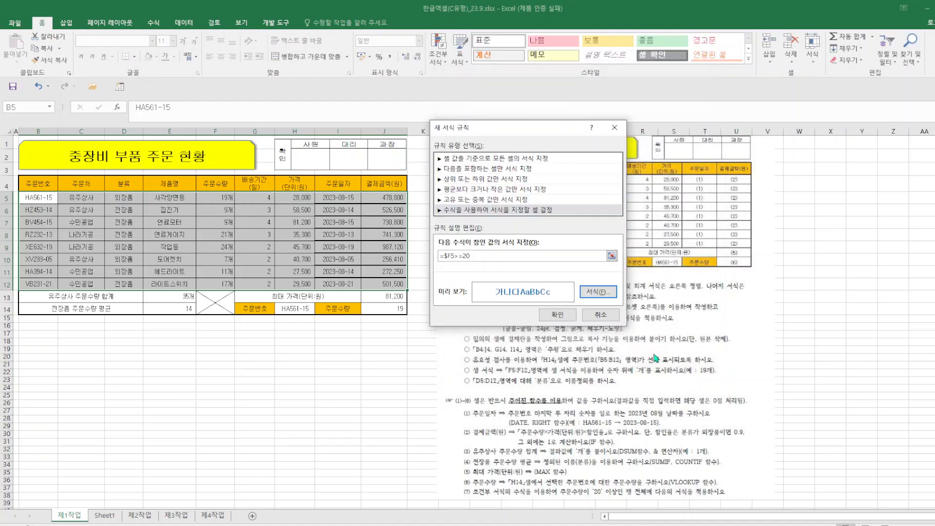
{"action": "left_click", "coordinate": [561, 314]}
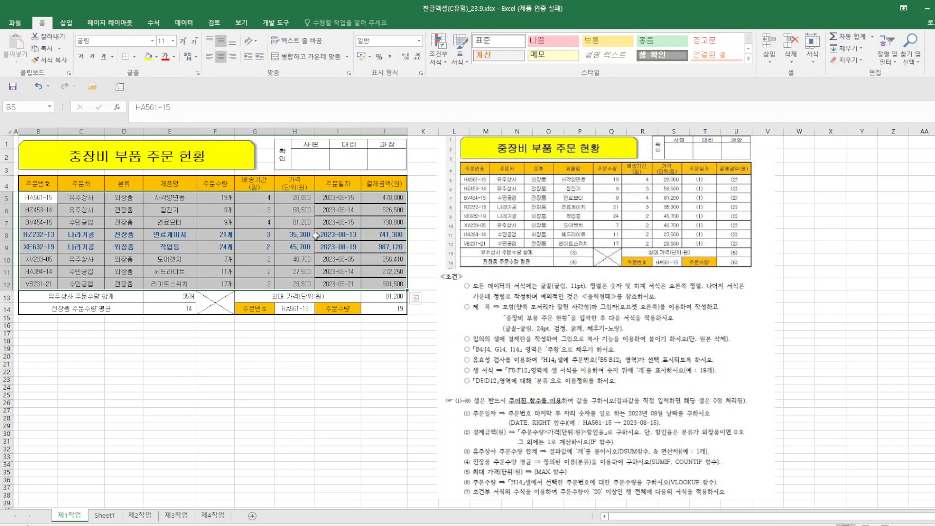
{"action": "left_click", "coordinate": [304, 363]}
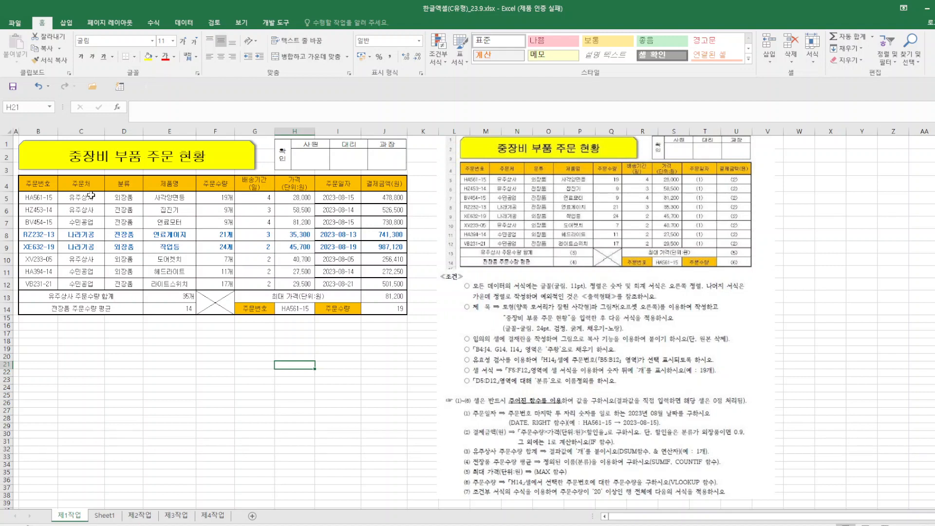
Copy B4:H12 from the 제1작업 sheet into the 제2작업 sheet starting at B2, keeping the source column widths.
{"action": "left_click_drag", "start_coordinate": [41, 184], "coordinate": [301, 285]}
{"action": "right_click", "coordinate": [295, 183]}
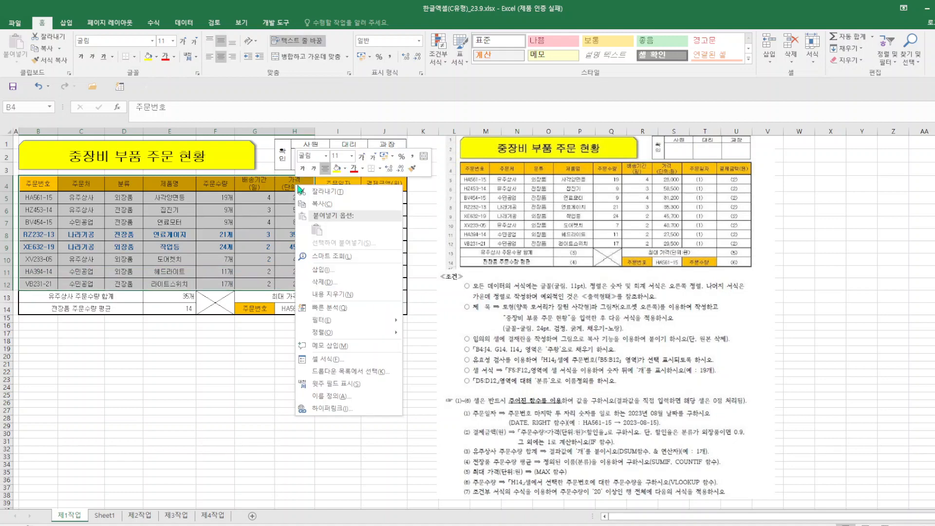
{"action": "left_click", "coordinate": [316, 209]}
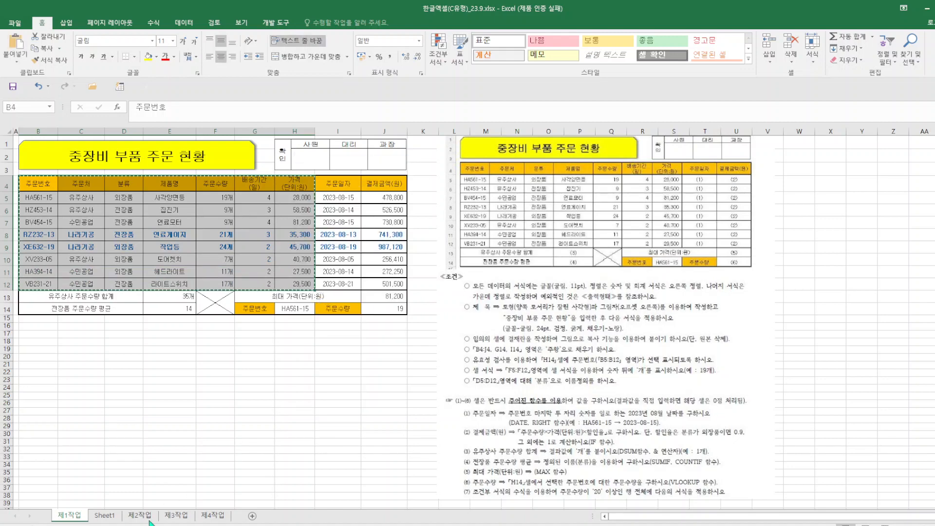
{"action": "left_click", "coordinate": [139, 515]}
{"action": "left_click", "coordinate": [46, 150]}
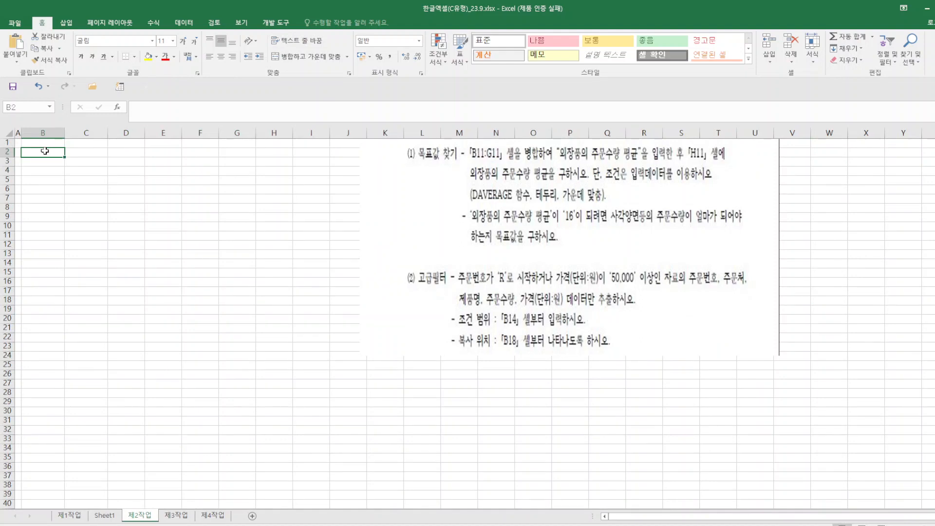
{"action": "right_click", "coordinate": [45, 151]}
{"action": "left_click", "coordinate": [132, 217]}
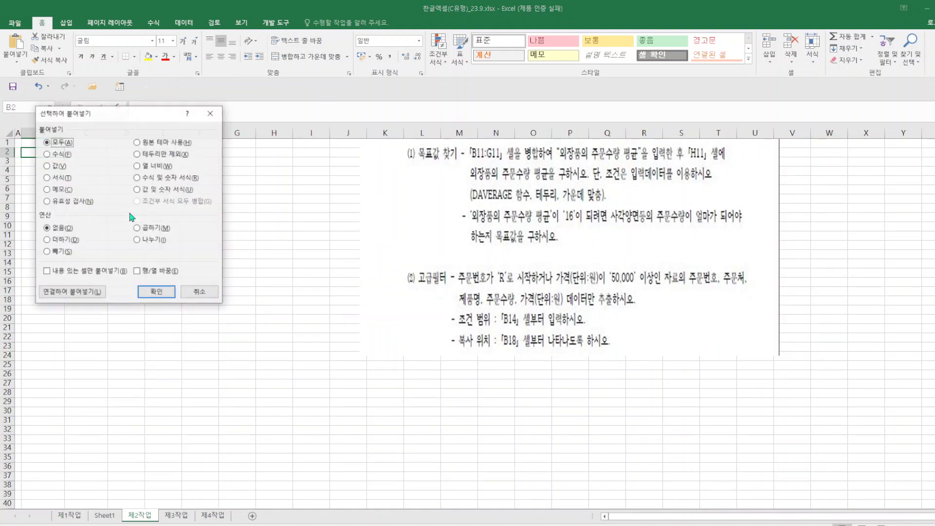
{"action": "left_click", "coordinate": [148, 168]}
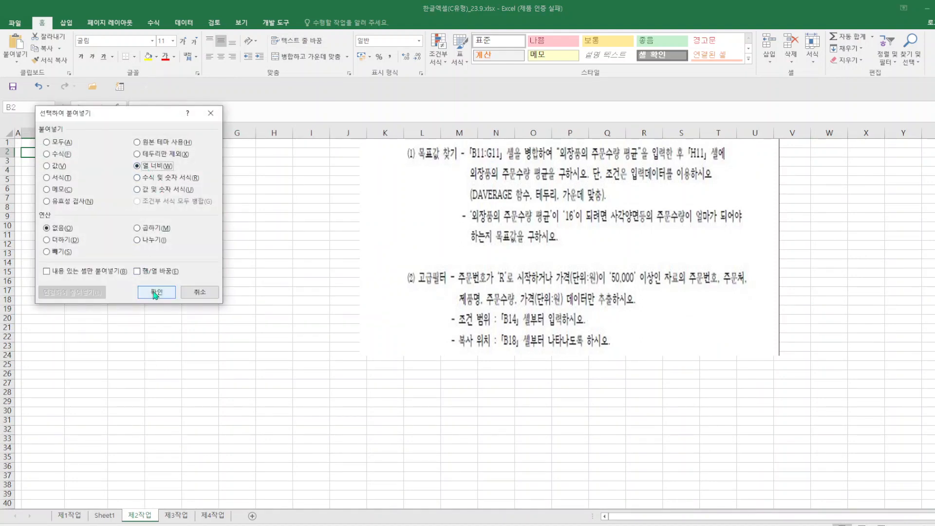
{"action": "left_click", "coordinate": [157, 292]}
{"action": "left_click", "coordinate": [15, 42]}
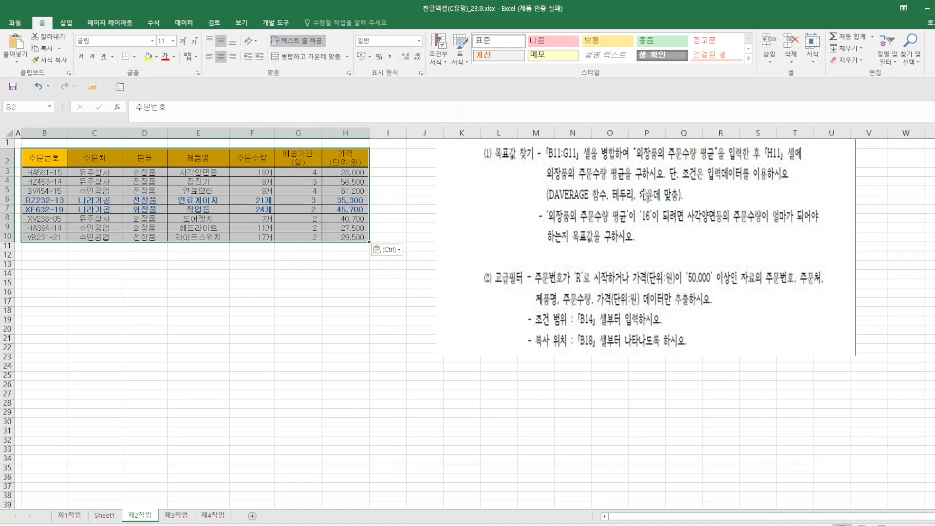
Merge and center cells B11:G11 beneath the pasted table.
{"action": "left_click_drag", "start_coordinate": [30, 246], "coordinate": [309, 250]}
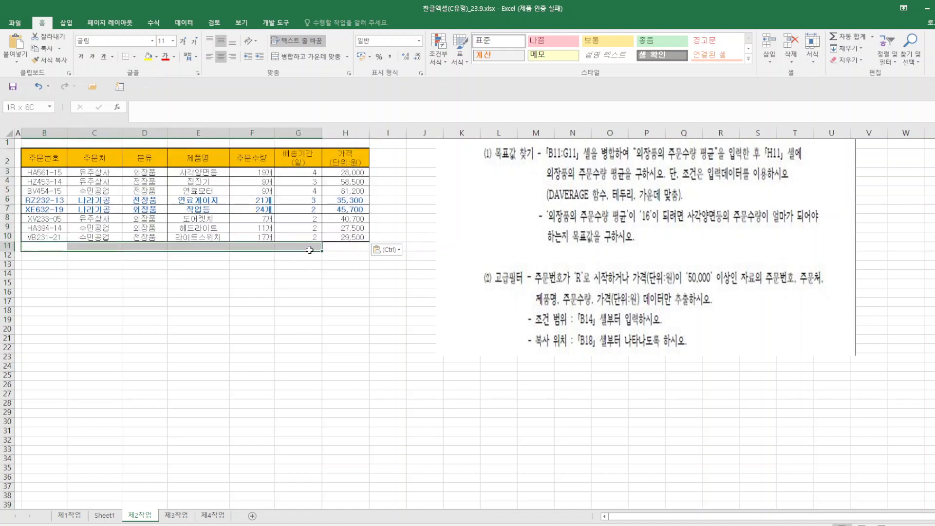
{"action": "left_click", "coordinate": [317, 57]}
{"action": "left_click", "coordinate": [390, 301]}
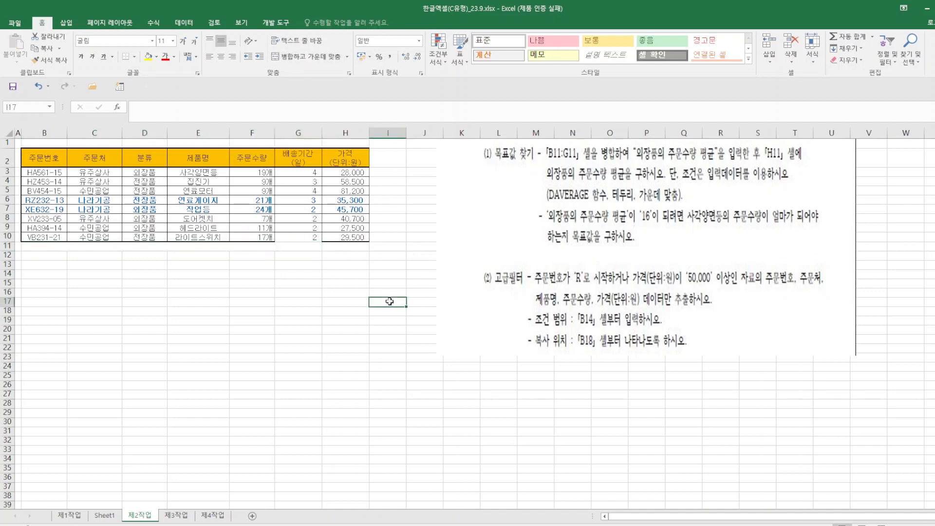
Check the original table on 제1작업, and apply an outside border around B2:H10 on 제2작업.
{"action": "left_click", "coordinate": [70, 516]}
{"action": "left_click", "coordinate": [299, 392]}
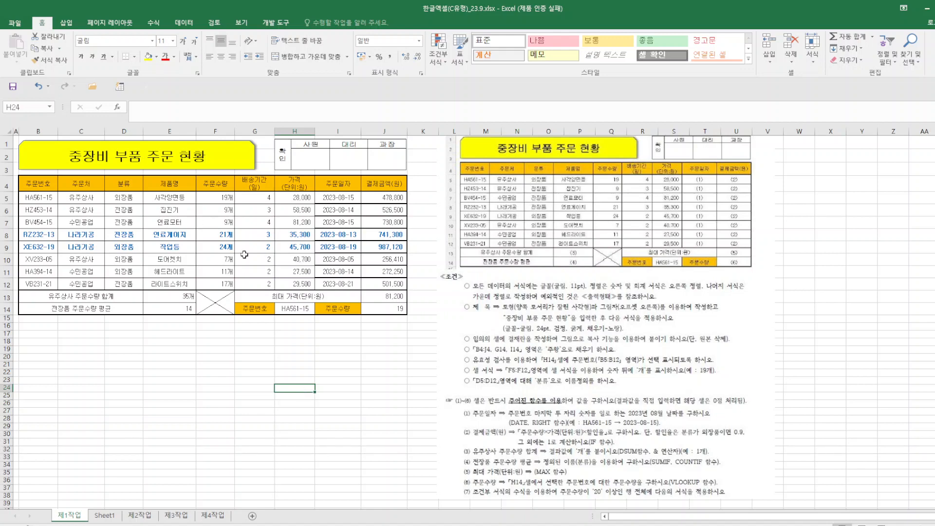
{"action": "left_click", "coordinate": [141, 516]}
{"action": "left_click_drag", "start_coordinate": [30, 155], "coordinate": [341, 237]}
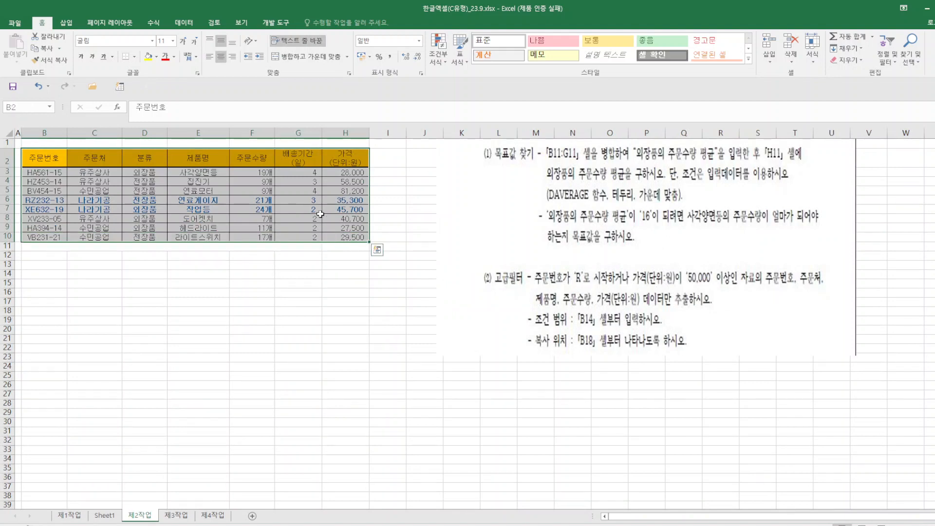
{"action": "left_click", "coordinate": [134, 56]}
{"action": "left_click", "coordinate": [155, 169]}
{"action": "left_click", "coordinate": [199, 347]}
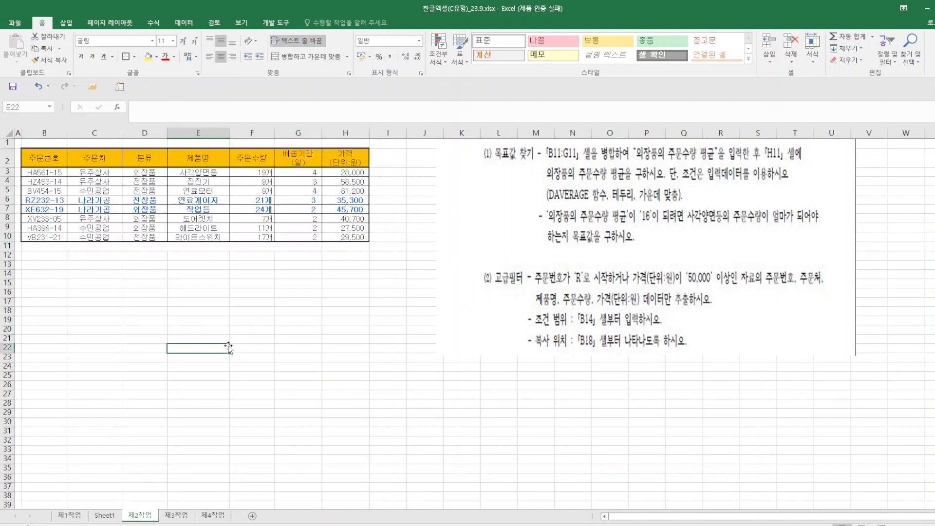
Enter the label 외장품의 주문수량 평균 in the merged cell B11:G11.
{"action": "left_click", "coordinate": [39, 246]}
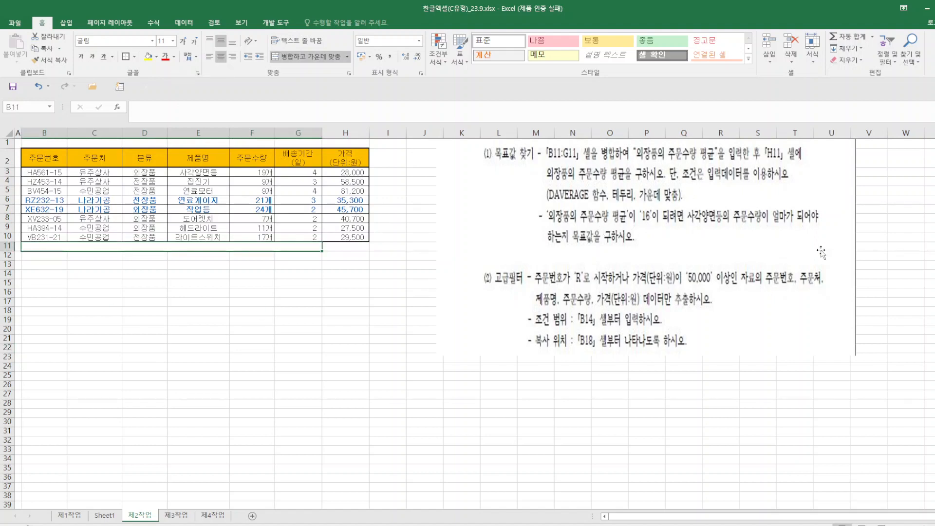
{"action": "type", "text": "DHL"}
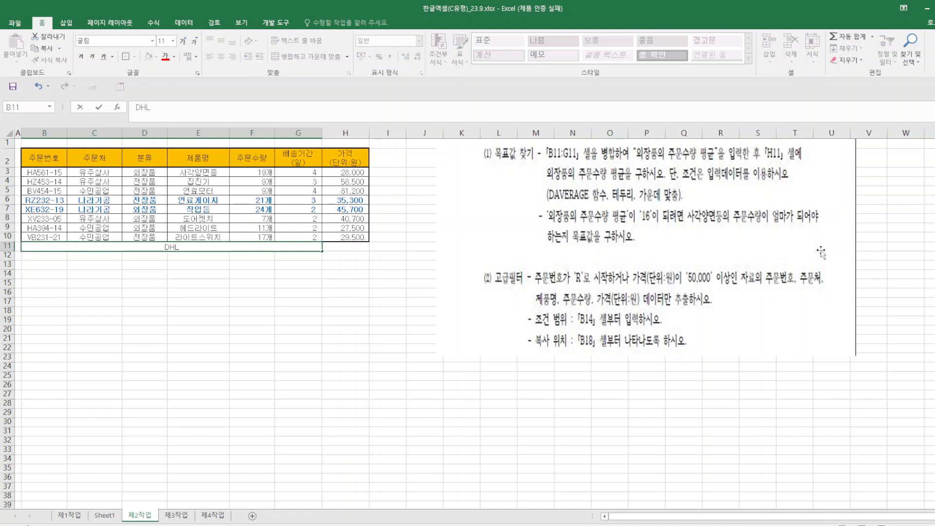
{"action": "key", "text": "BackSpace"}
{"action": "key", "text": "BackSpace"}
{"action": "type", "text": "외장품의 주문"}
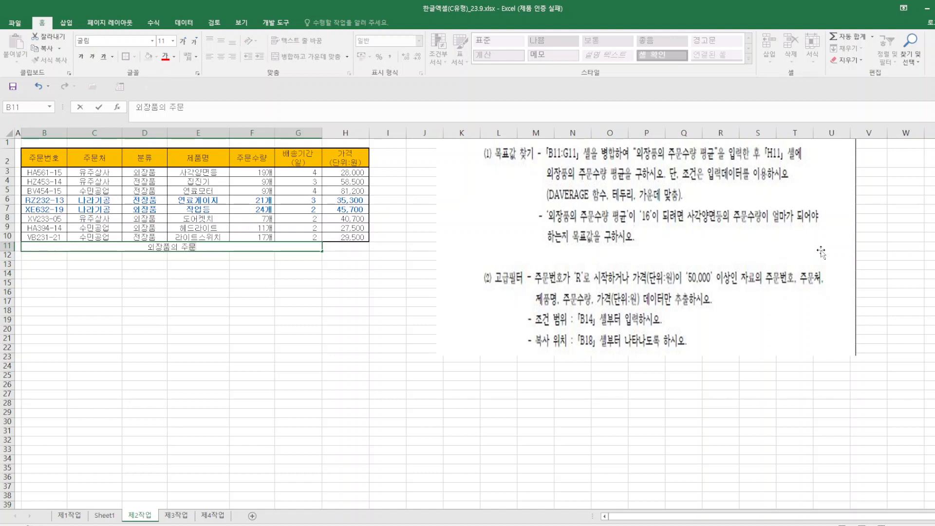
{"action": "type", "text": "ㅅ량 평ㄱ"}
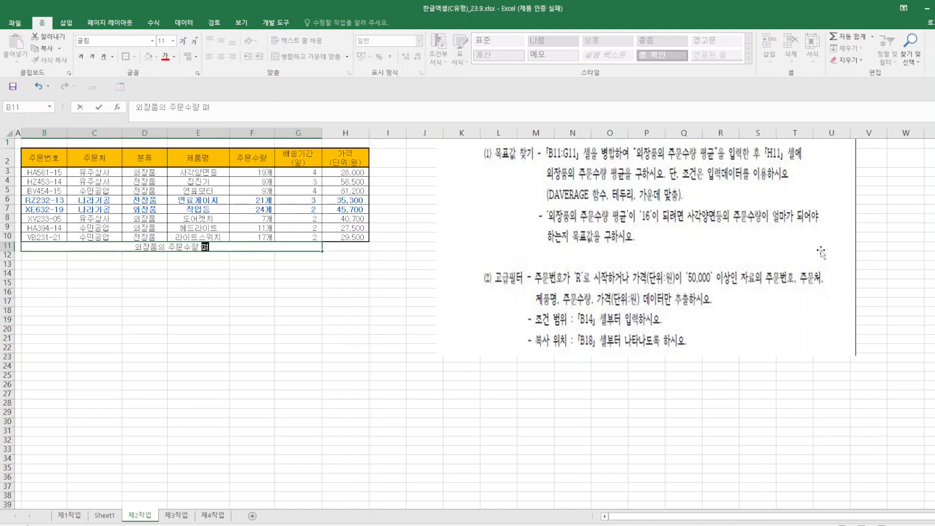
{"action": "type", "text": "ㅠㄴ"}
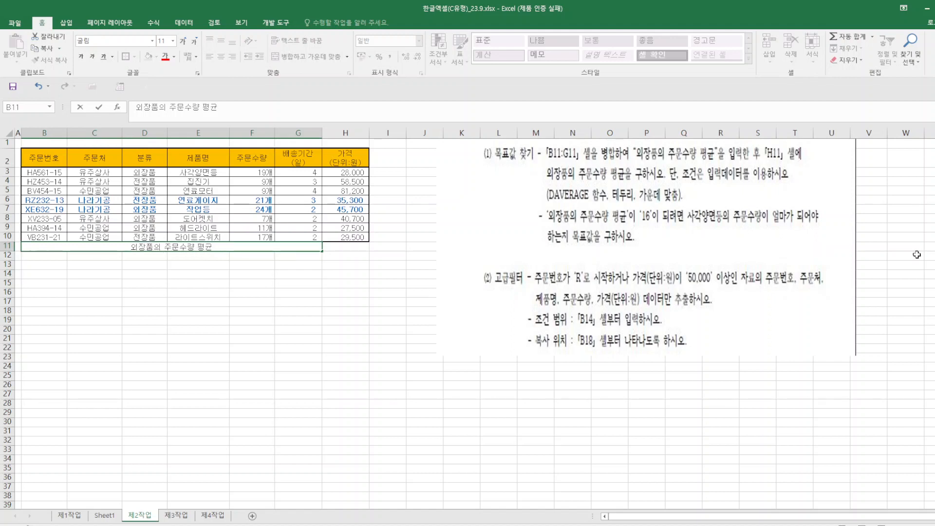
Start a DAVERAGE formula in H11 and open its function arguments.
{"action": "left_click", "coordinate": [356, 246]}
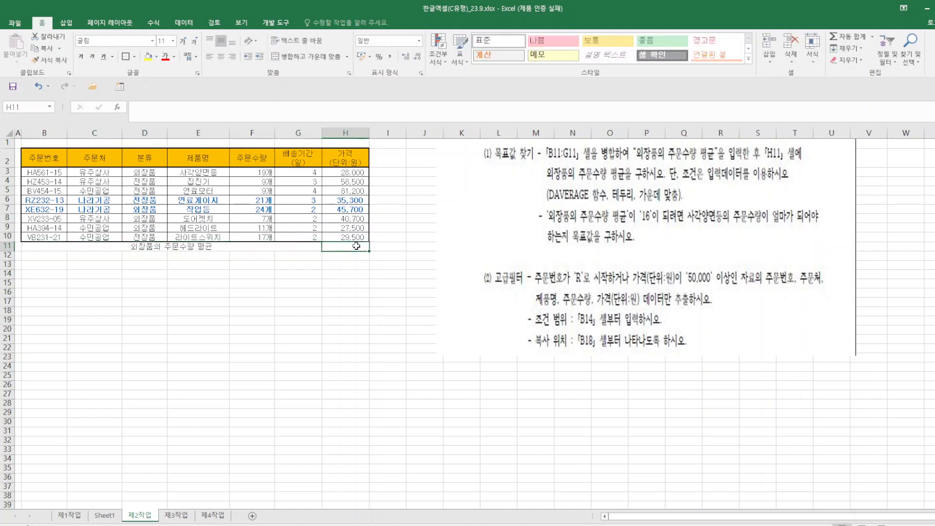
{"action": "type", "text": "="}
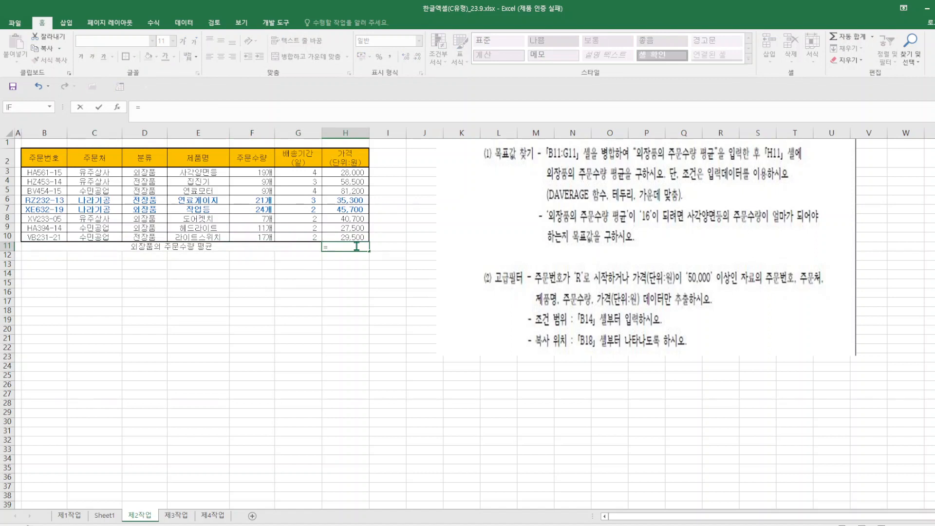
{"action": "type", "text": "ㅇDA"}
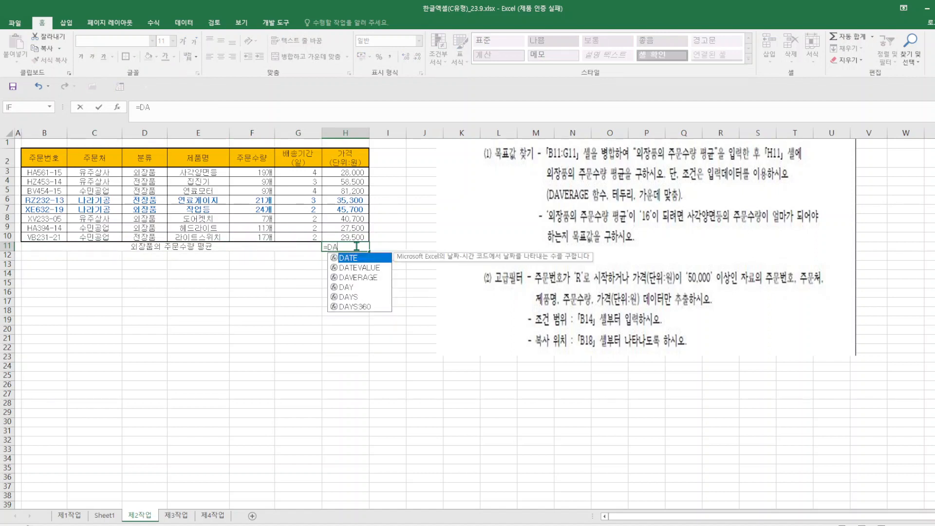
{"action": "left_click", "coordinate": [361, 277]}
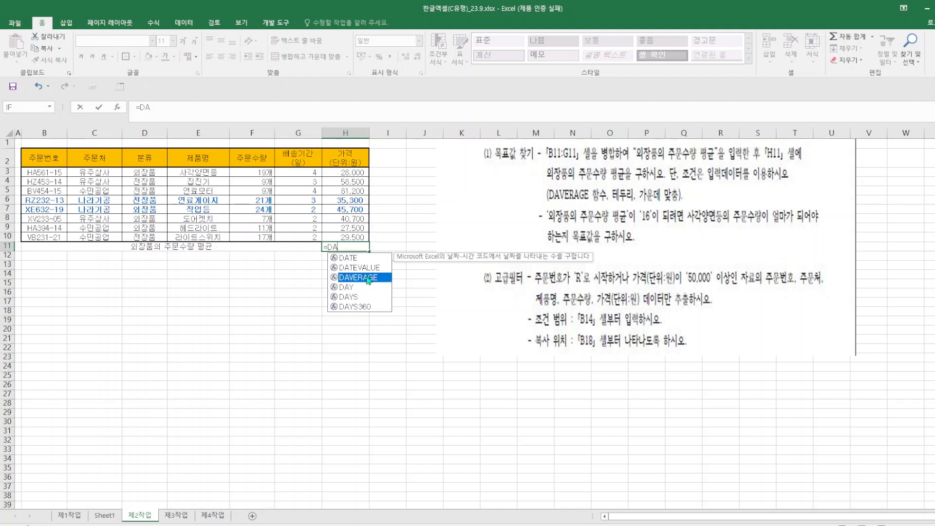
{"action": "double_click", "coordinate": [360, 278]}
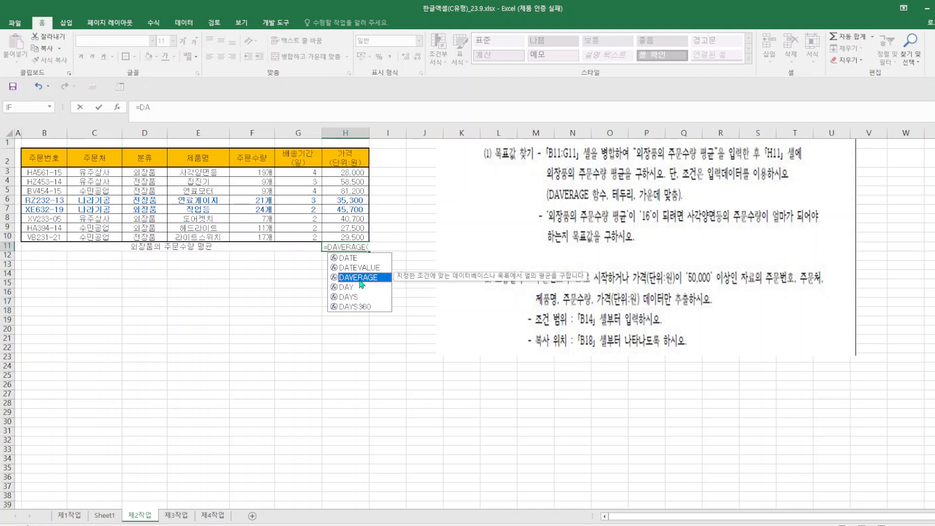
{"action": "left_click", "coordinate": [119, 108]}
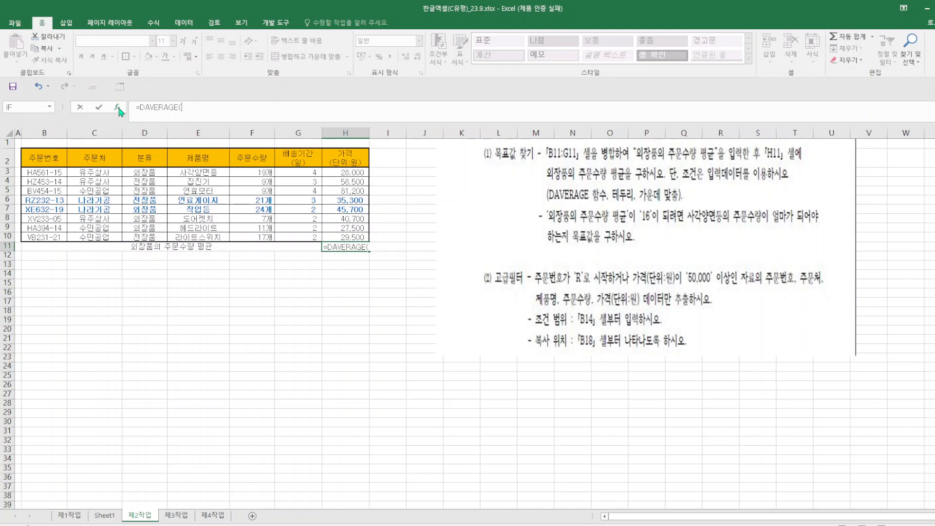
Complete the DAVERAGE formula in H11 with database B2:H10, field F2 and criteria D2:D3.
{"action": "left_click_drag", "start_coordinate": [57, 158], "coordinate": [347, 238]}
{"action": "left_click", "coordinate": [465, 182]}
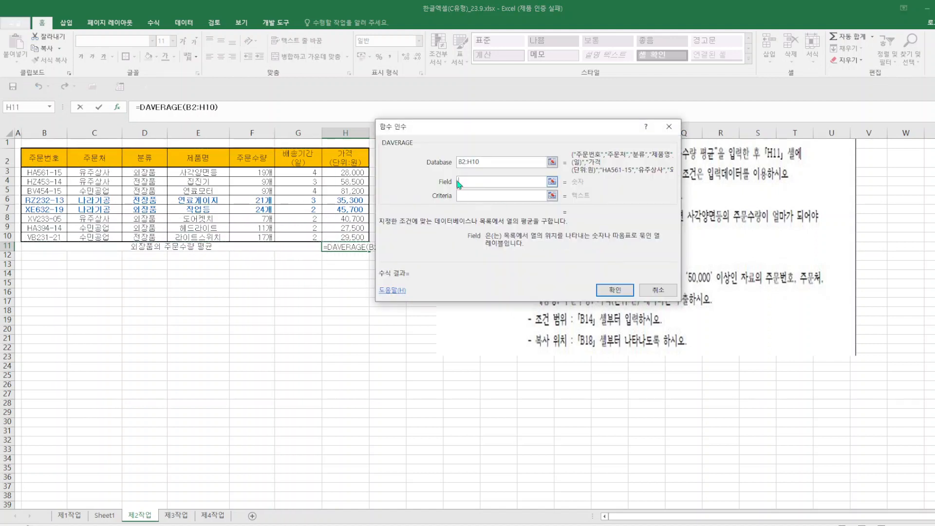
{"action": "left_click", "coordinate": [251, 157]}
{"action": "left_click", "coordinate": [461, 195]}
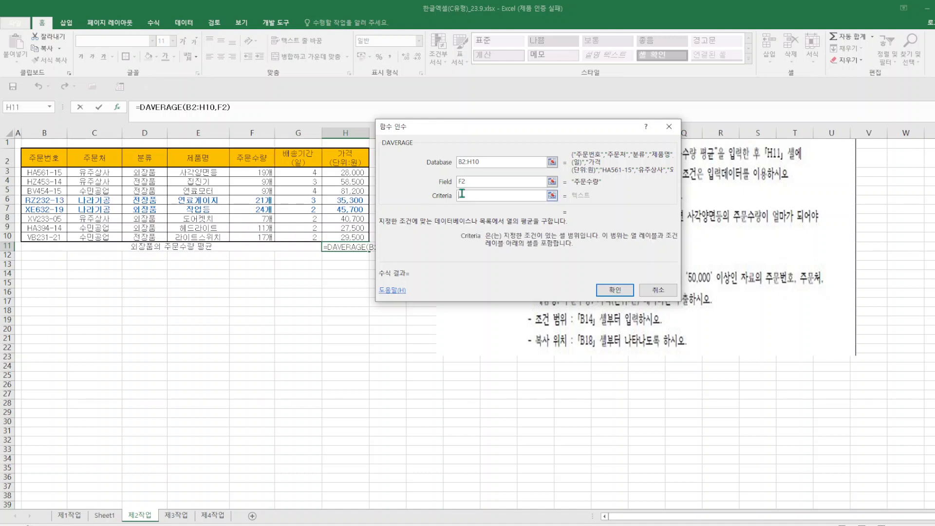
{"action": "left_click_drag", "start_coordinate": [163, 161], "coordinate": [148, 174]}
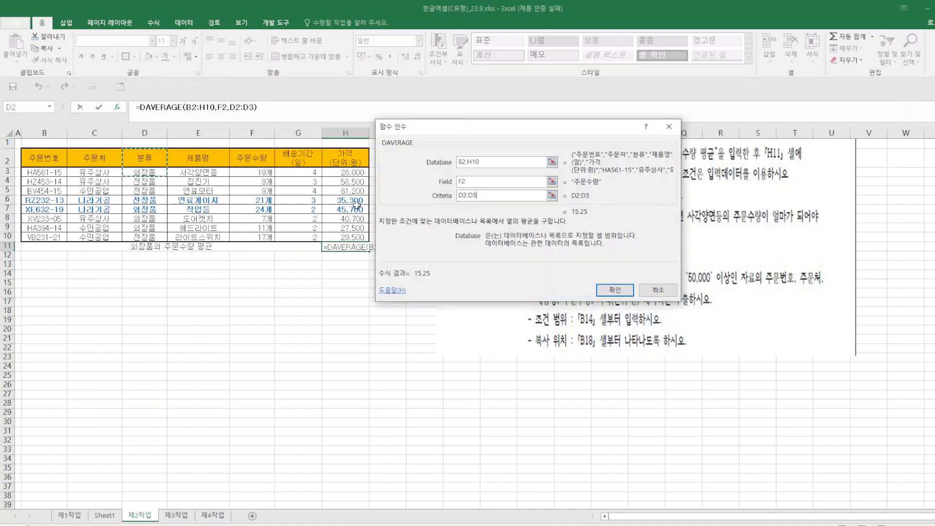
{"action": "left_click", "coordinate": [628, 290]}
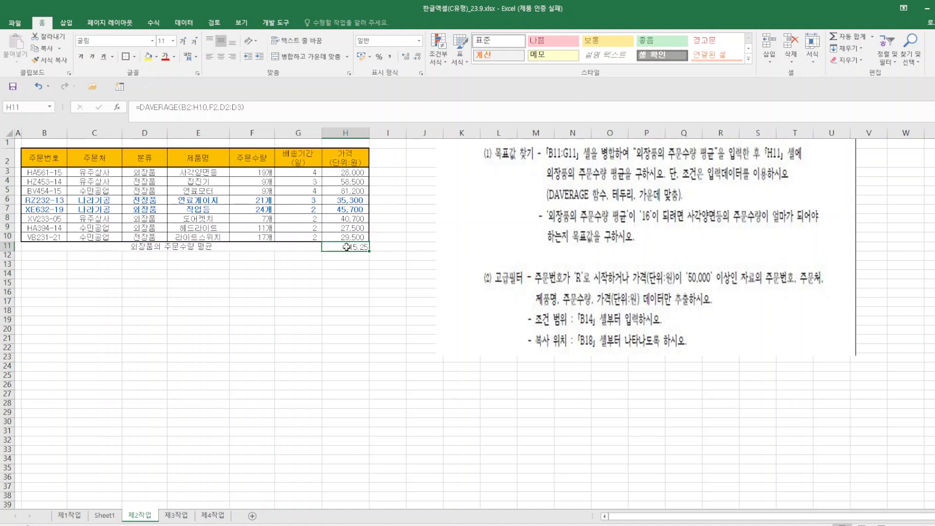
Run Goal Seek to bring the average in H11 to 16 by changing the 사각양면등 order quantity in F3.
{"action": "left_click", "coordinate": [194, 24]}
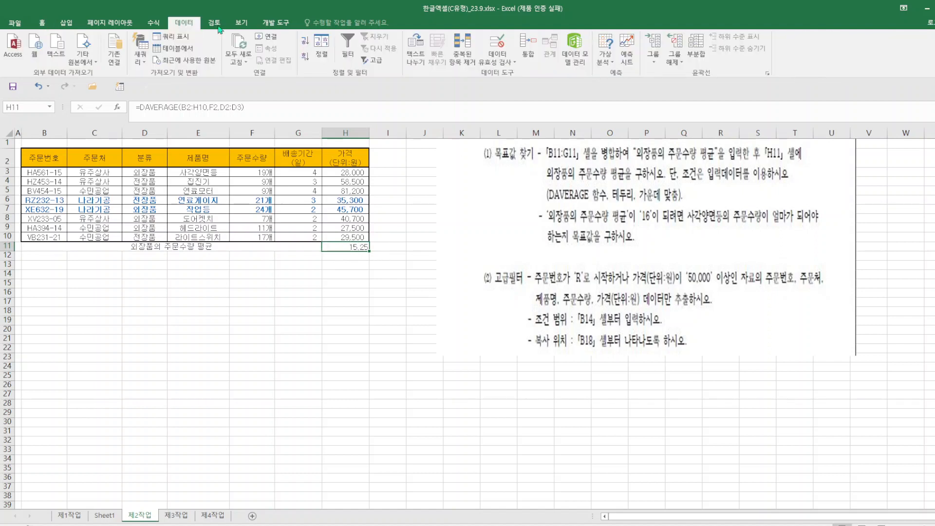
{"action": "left_click", "coordinate": [605, 54]}
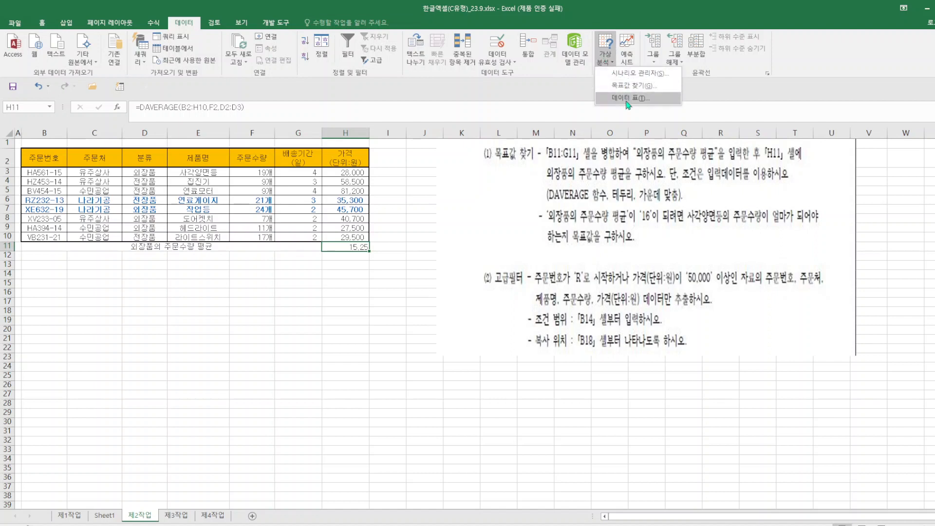
{"action": "left_click", "coordinate": [633, 86]}
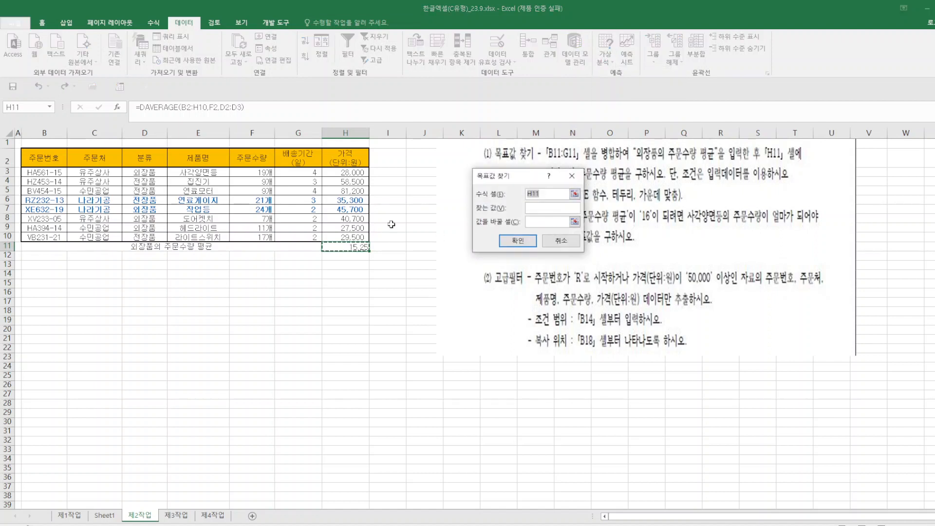
{"action": "left_click", "coordinate": [532, 211]}
{"action": "type", "text": "16"}
{"action": "left_click", "coordinate": [539, 222]}
{"action": "left_click_drag", "start_coordinate": [530, 177], "coordinate": [433, 237]}
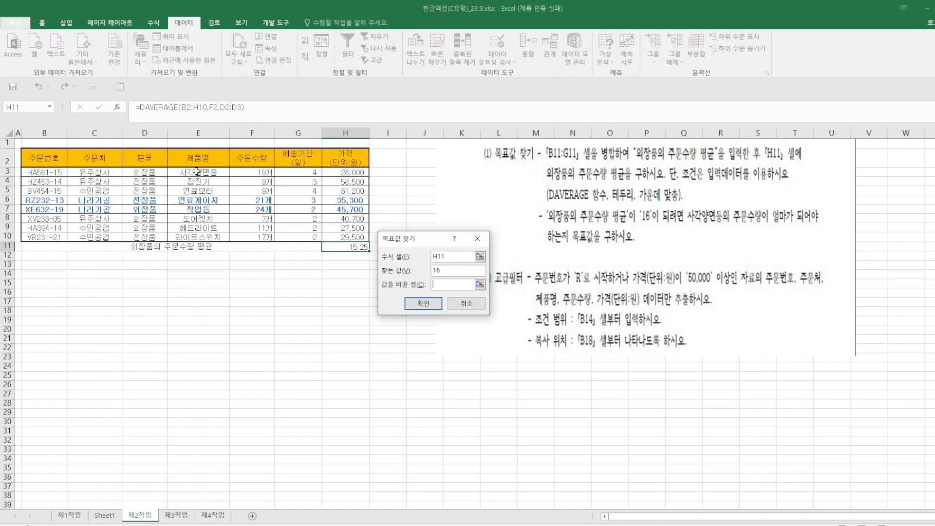
{"action": "left_click", "coordinate": [251, 173]}
{"action": "left_click", "coordinate": [424, 303]}
{"action": "left_click", "coordinate": [404, 305]}
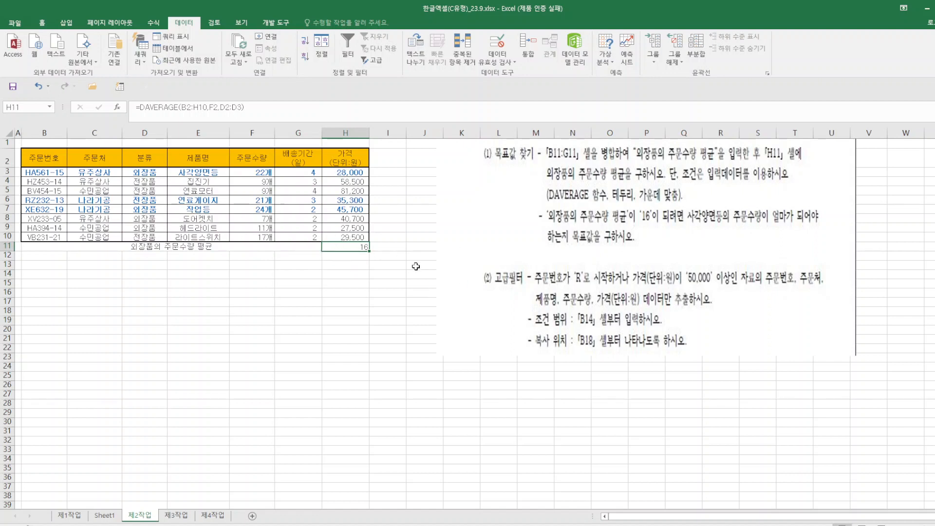
{"action": "left_click", "coordinate": [434, 252]}
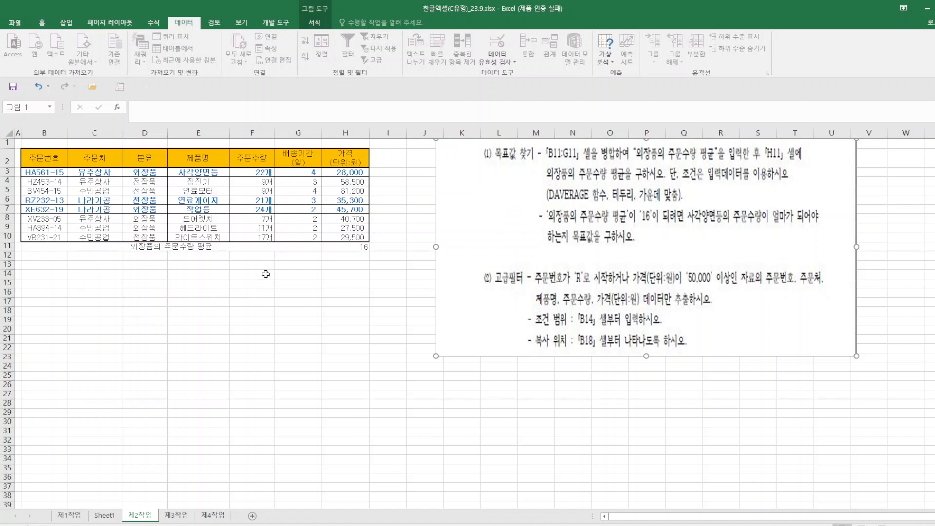
Copy the 주문번호 and 가격(단위:원) headers from row 2 and paste them starting at B14 as criteria headers.
{"action": "left_click", "coordinate": [49, 156]}
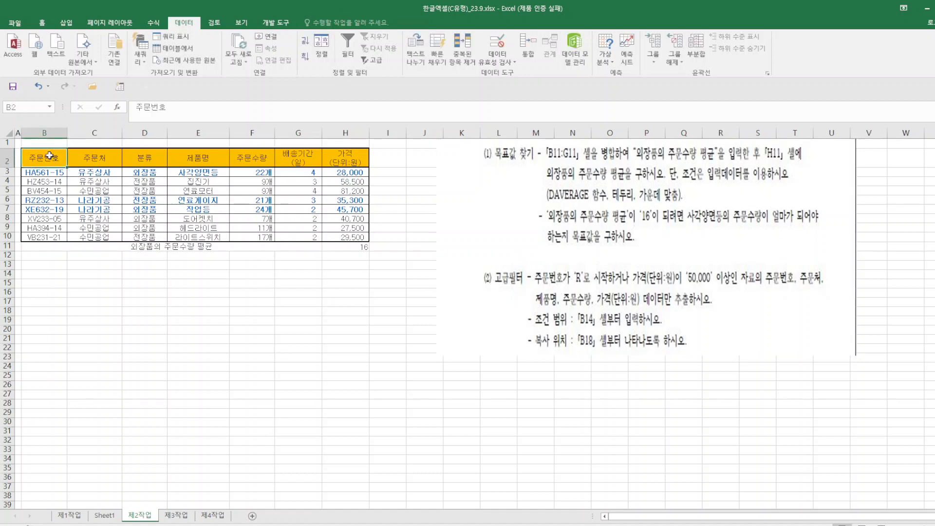
{"action": "left_click", "coordinate": [347, 159]}
{"action": "right_click", "coordinate": [347, 158]}
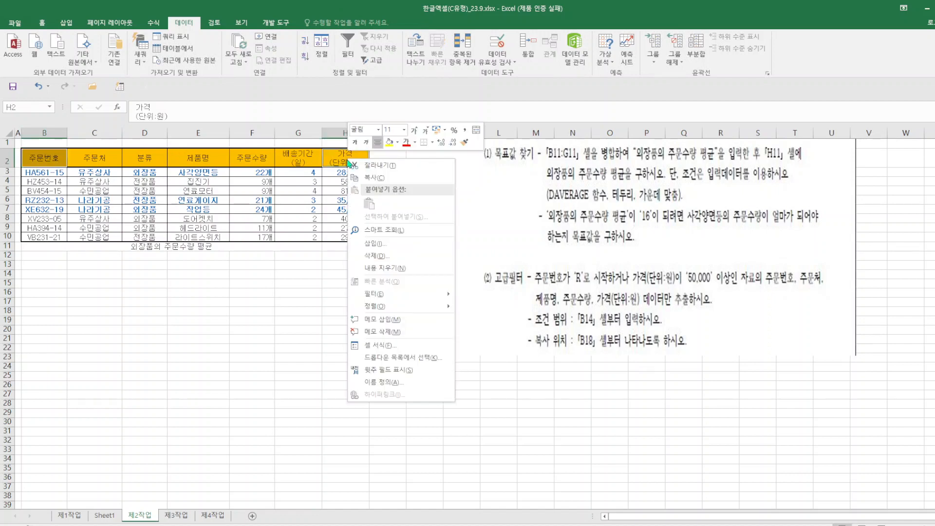
{"action": "left_click", "coordinate": [370, 180]}
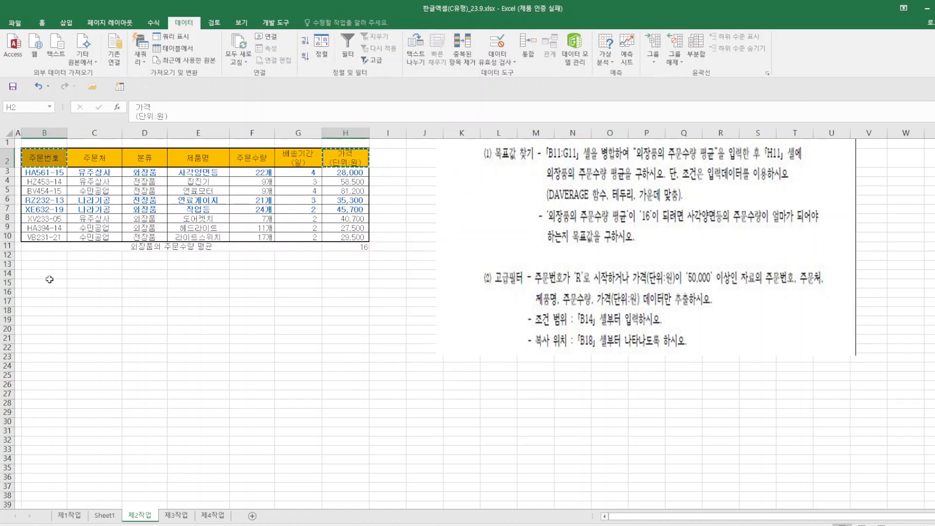
{"action": "left_click", "coordinate": [46, 274]}
{"action": "right_click", "coordinate": [47, 274]}
{"action": "left_click", "coordinate": [72, 317]}
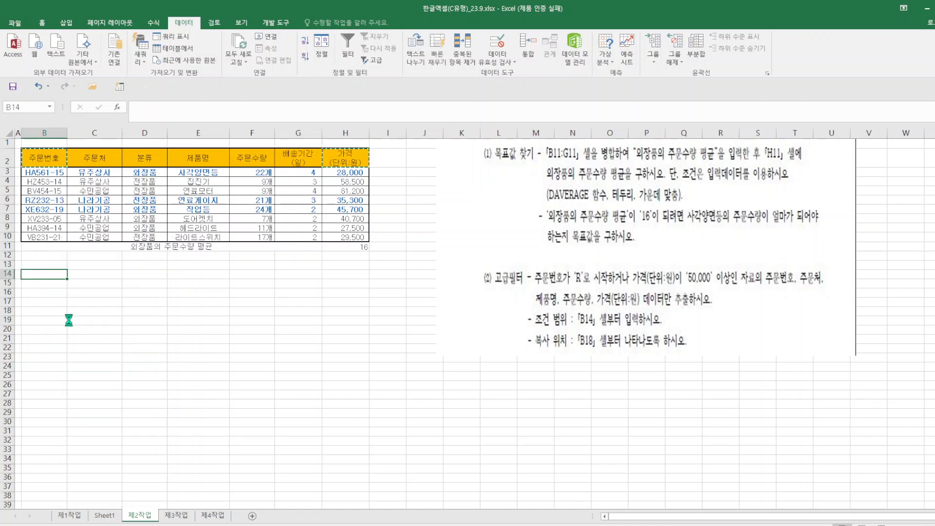
Enter the OR criteria R* in B15 under 주문번호 and >=50000 in C16 under 가격(단위:원).
{"action": "left_click", "coordinate": [44, 295]}
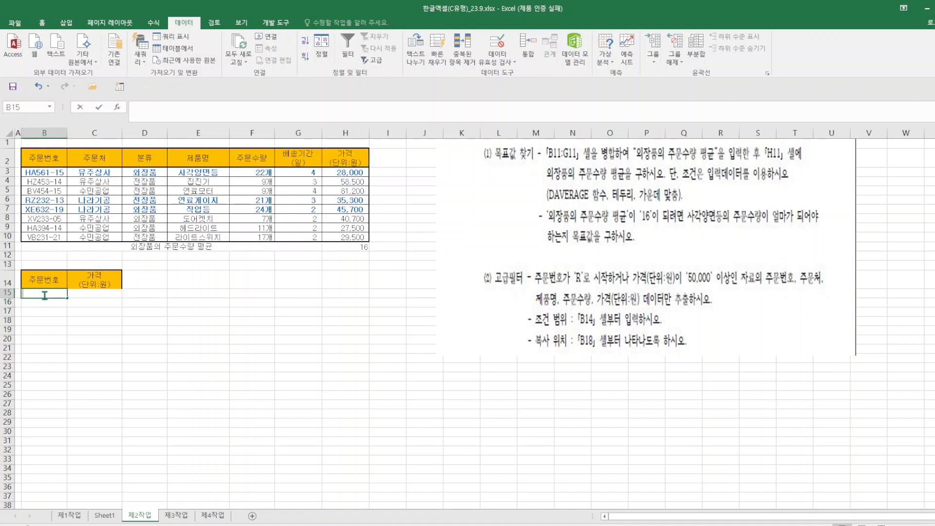
{"action": "type", "text": "r"}
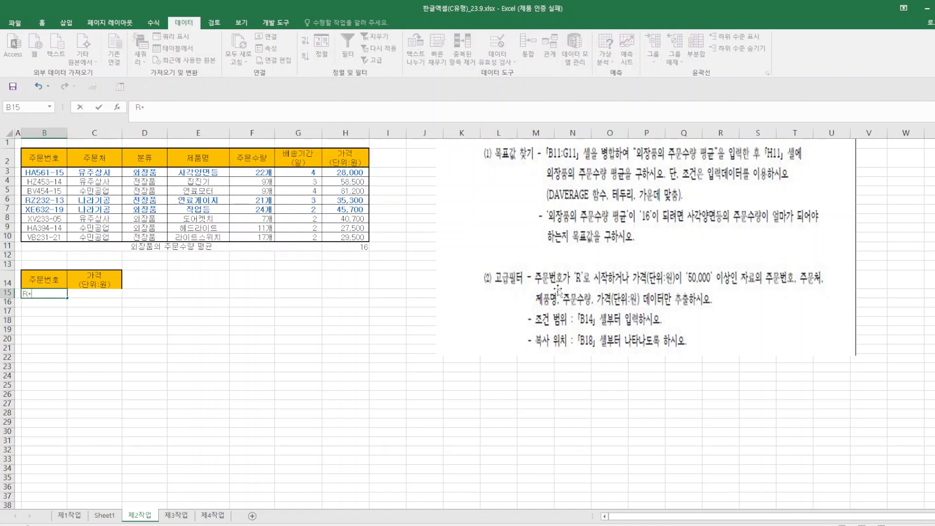
{"action": "left_click", "coordinate": [95, 303]}
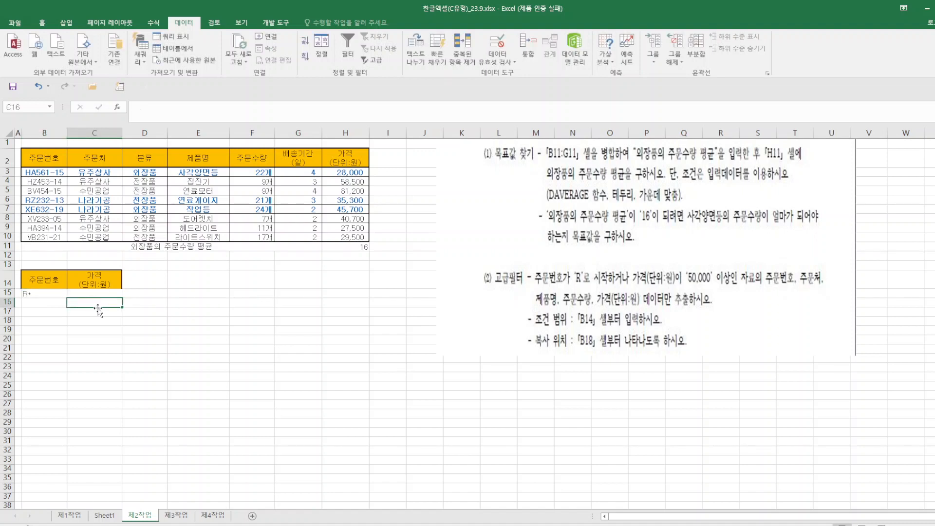
{"action": "type", "text": ">=50000"}
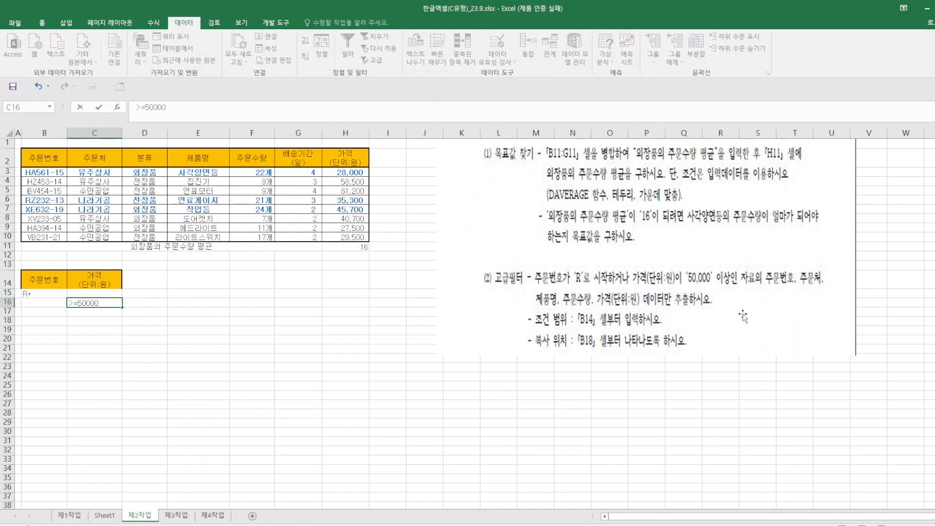
Copy the 주문처, 제품명, 주문수량 and 가격(단위:원) headers from row 2 and paste them starting at B18.
{"action": "left_click", "coordinate": [98, 159]}
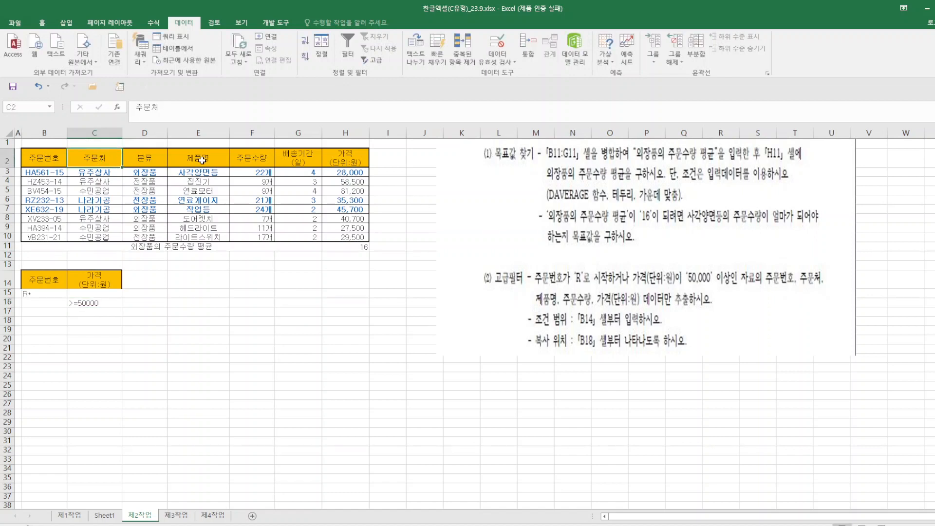
{"action": "left_click", "coordinate": [202, 160], "text": "ctrl"}
{"action": "left_click", "coordinate": [252, 158], "text": "ctrl"}
{"action": "left_click", "coordinate": [349, 159], "text": "ctrl"}
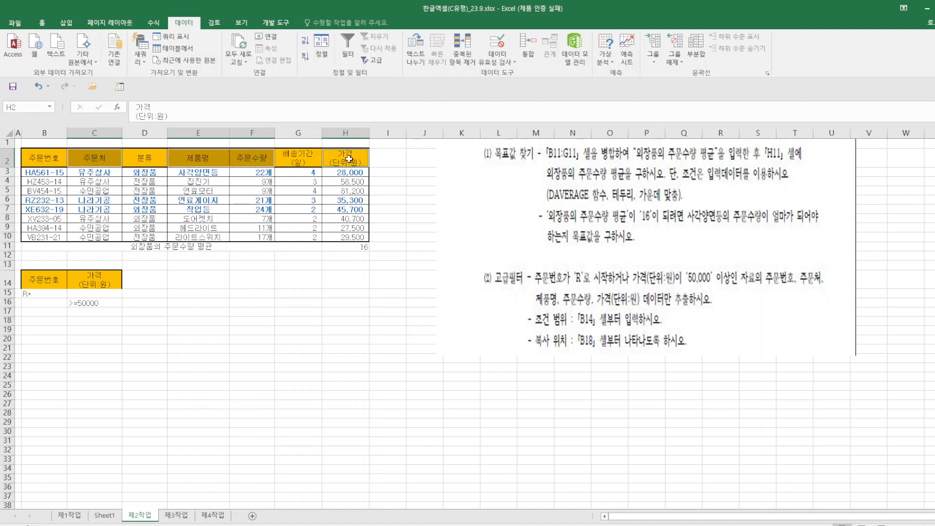
{"action": "right_click", "coordinate": [348, 159]}
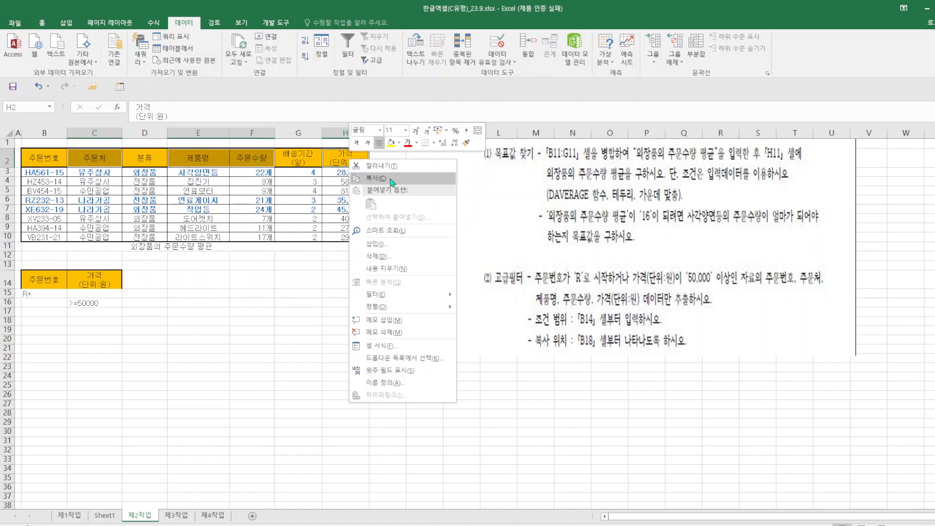
{"action": "left_click", "coordinate": [391, 179]}
{"action": "right_click", "coordinate": [36, 323]}
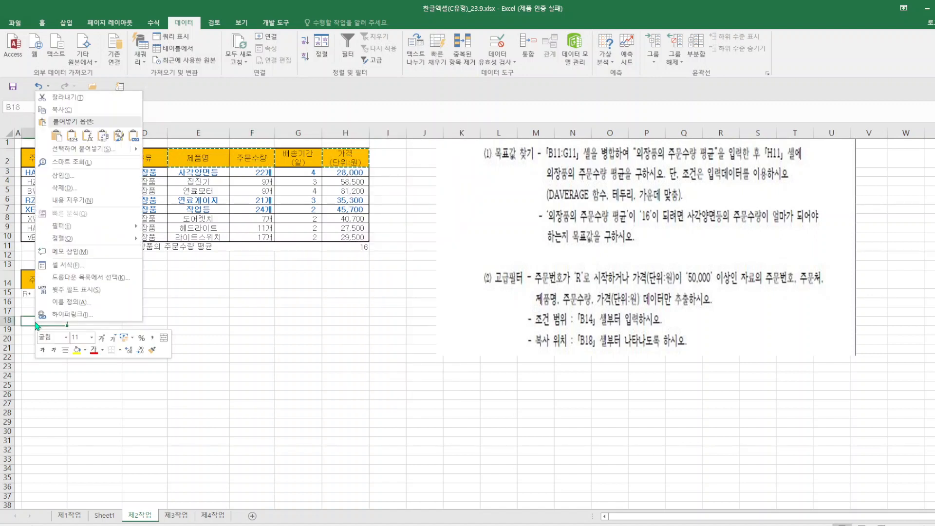
{"action": "left_click", "coordinate": [57, 136]}
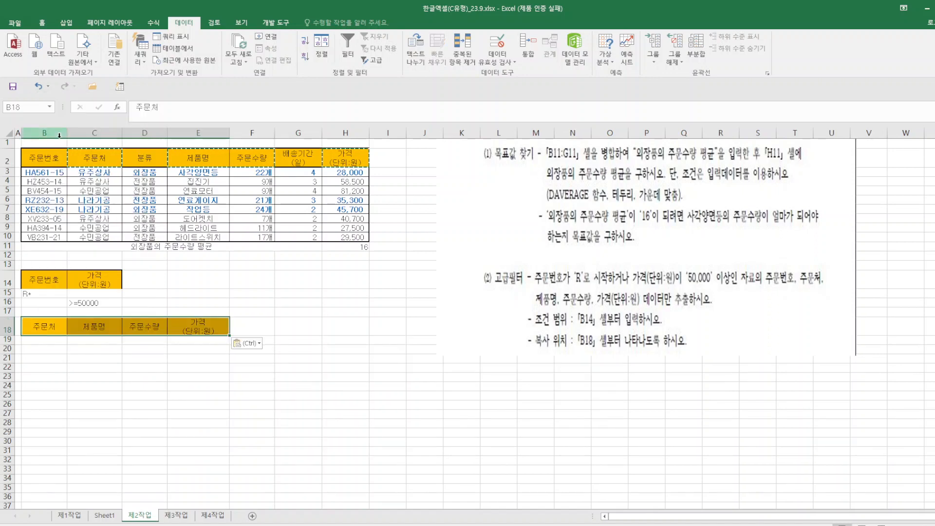
Run an advanced filter on B2:H10 with criteria B14:C16, copying the results to another location under headers B18:E18.
{"action": "left_click", "coordinate": [375, 60]}
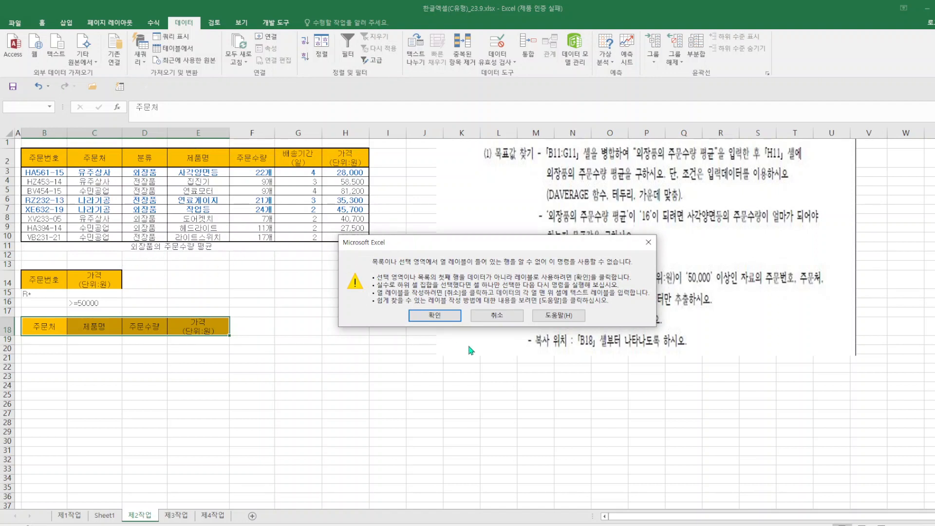
{"action": "left_click", "coordinate": [434, 315]}
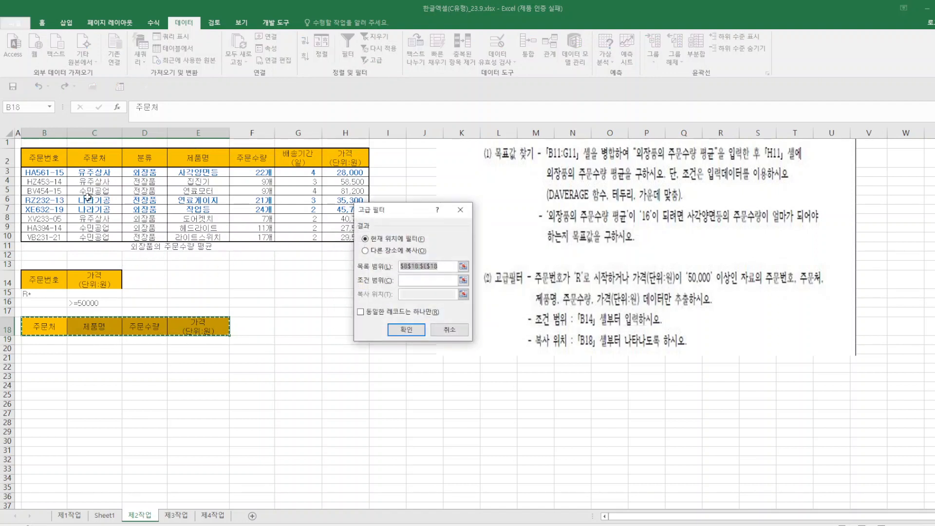
{"action": "left_click_drag", "start_coordinate": [29, 156], "coordinate": [332, 238]}
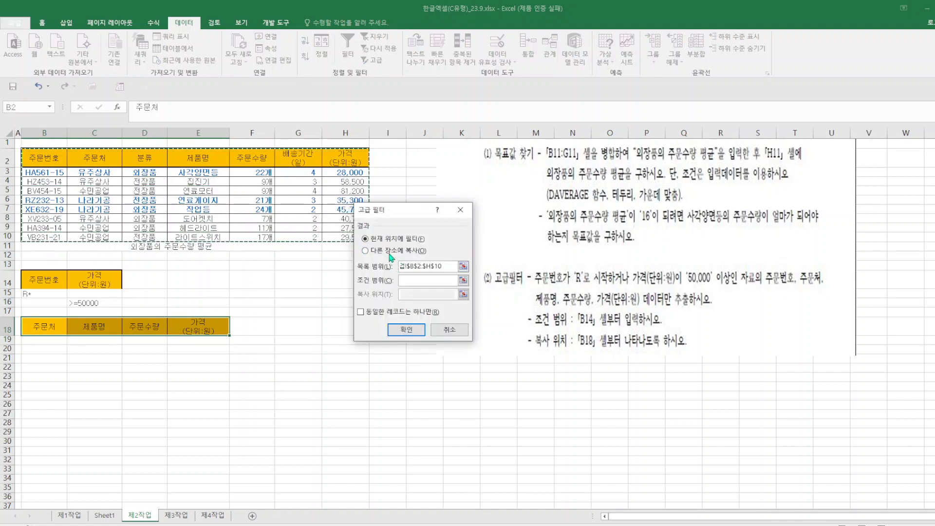
{"action": "left_click", "coordinate": [391, 256]}
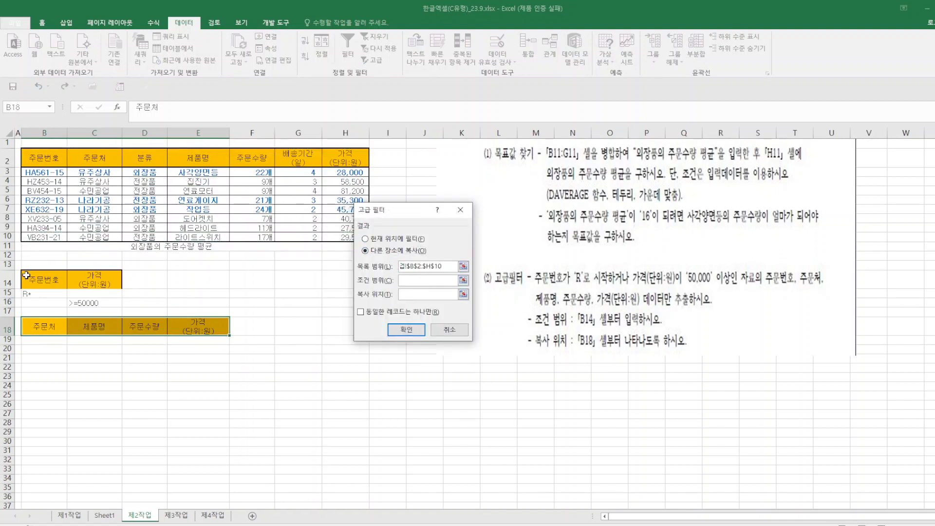
{"action": "left_click_drag", "start_coordinate": [27, 275], "coordinate": [94, 304]}
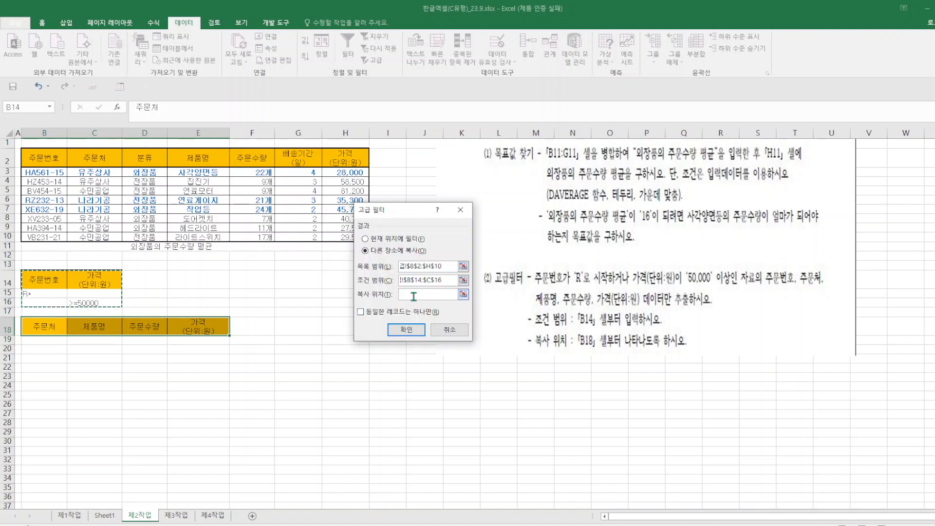
{"action": "left_click", "coordinate": [414, 296]}
{"action": "left_click_drag", "start_coordinate": [38, 327], "coordinate": [205, 329]}
{"action": "left_click", "coordinate": [413, 331]}
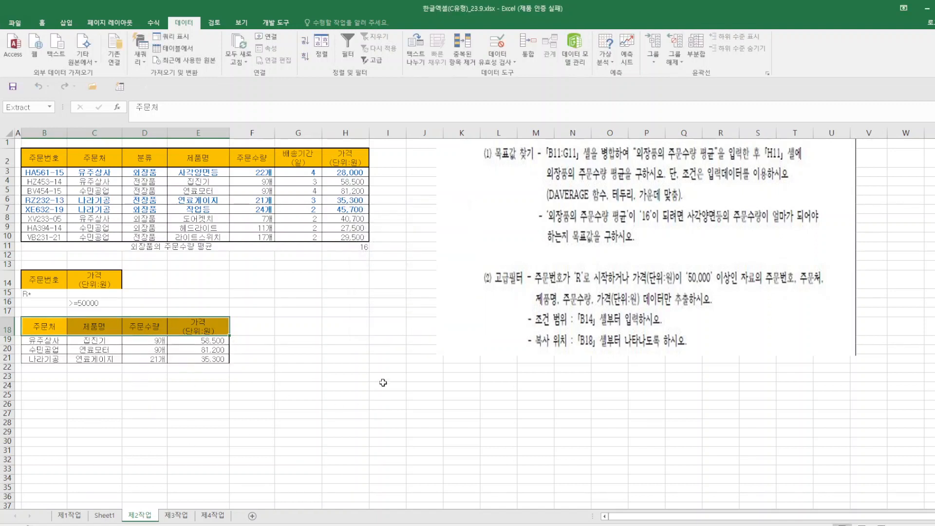
Apply all borders to the average row B11:H11.
{"action": "left_click_drag", "start_coordinate": [33, 249], "coordinate": [344, 247]}
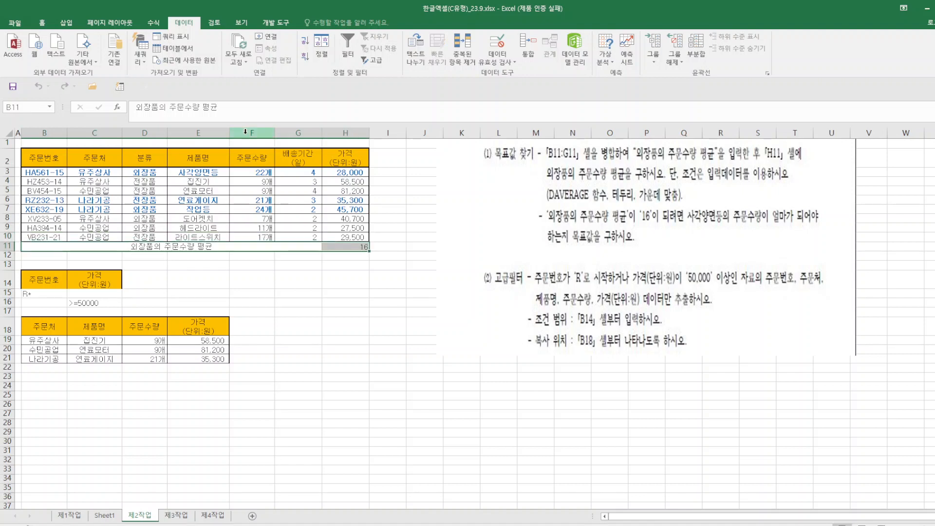
{"action": "left_click", "coordinate": [42, 22]}
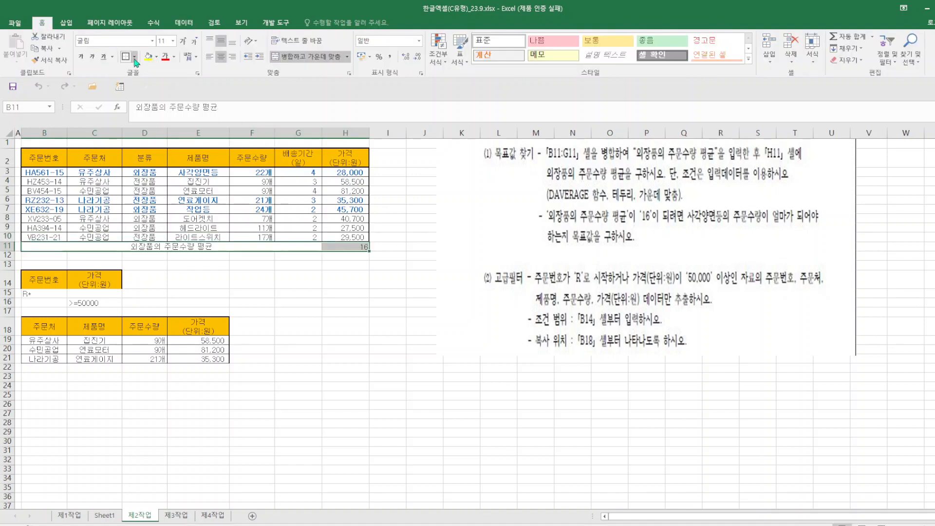
{"action": "left_click", "coordinate": [135, 57]}
{"action": "left_click", "coordinate": [151, 136]}
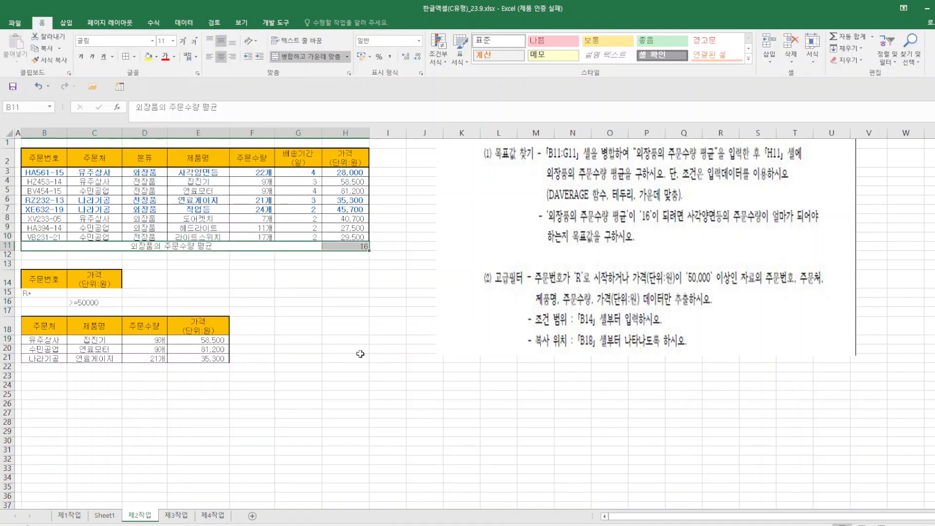
Save the workbook and open the 제3작업 sheet.
{"action": "left_click", "coordinate": [360, 353]}
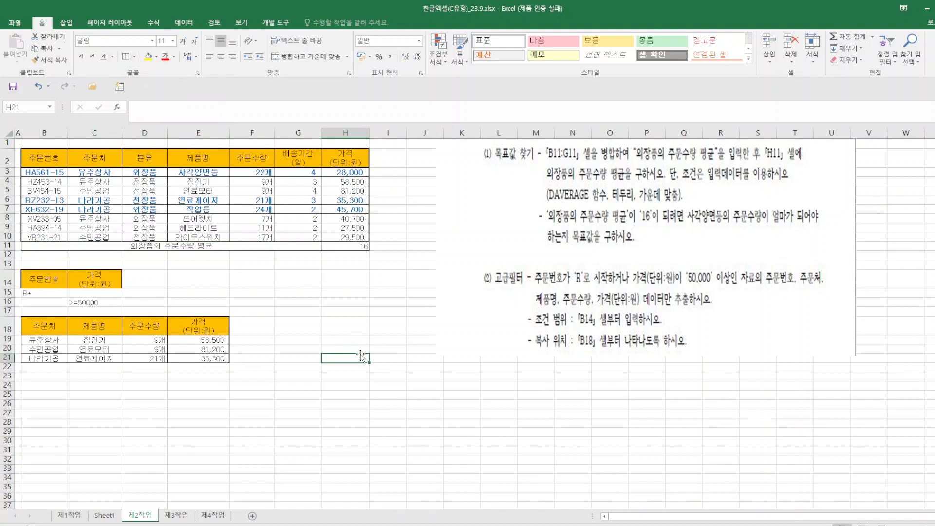
{"action": "left_click", "coordinate": [13, 88]}
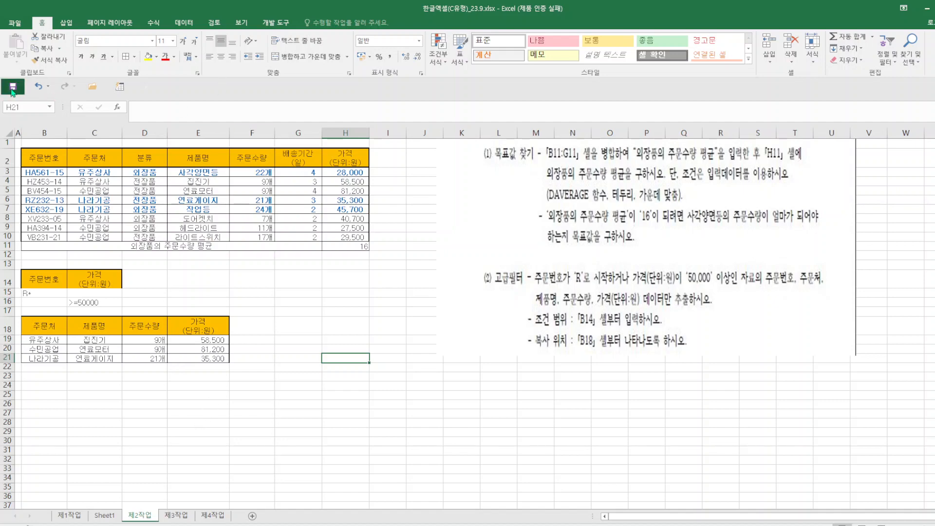
{"action": "left_click", "coordinate": [176, 514]}
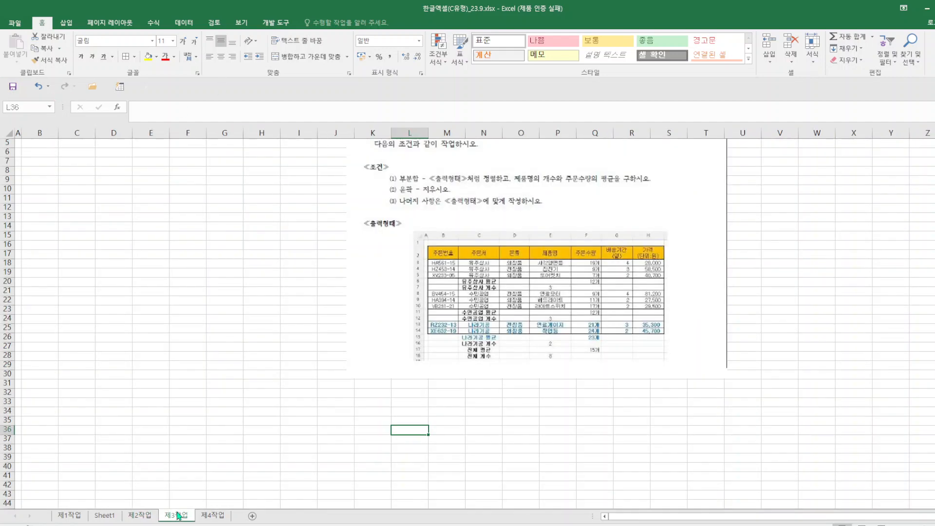
Copy the range B4:H12 from the 제1작업 sheet.
{"action": "left_click", "coordinate": [69, 515]}
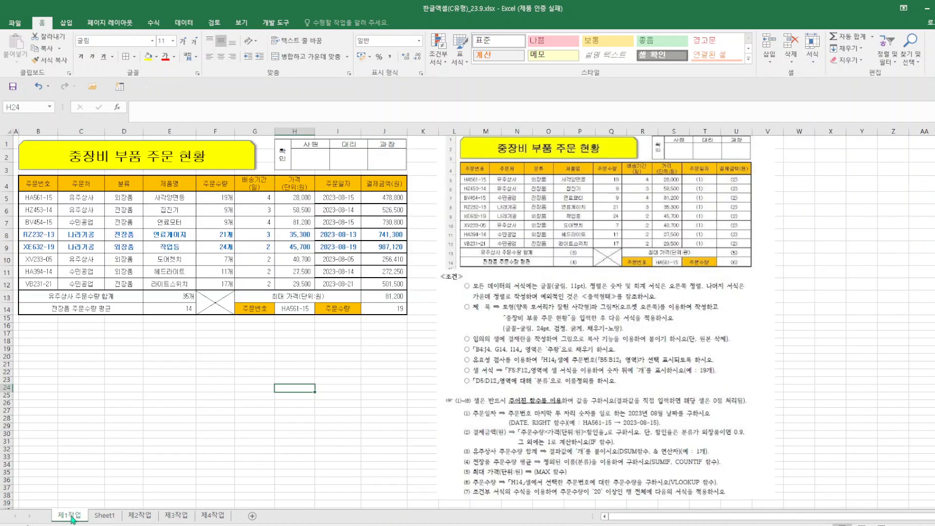
{"action": "left_click_drag", "start_coordinate": [43, 183], "coordinate": [285, 284]}
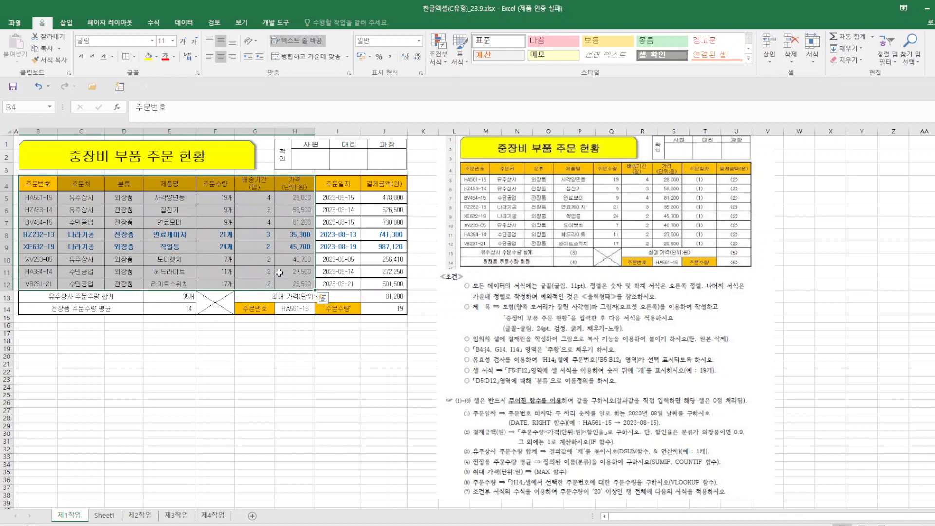
{"action": "right_click", "coordinate": [292, 182]}
{"action": "left_click", "coordinate": [317, 204]}
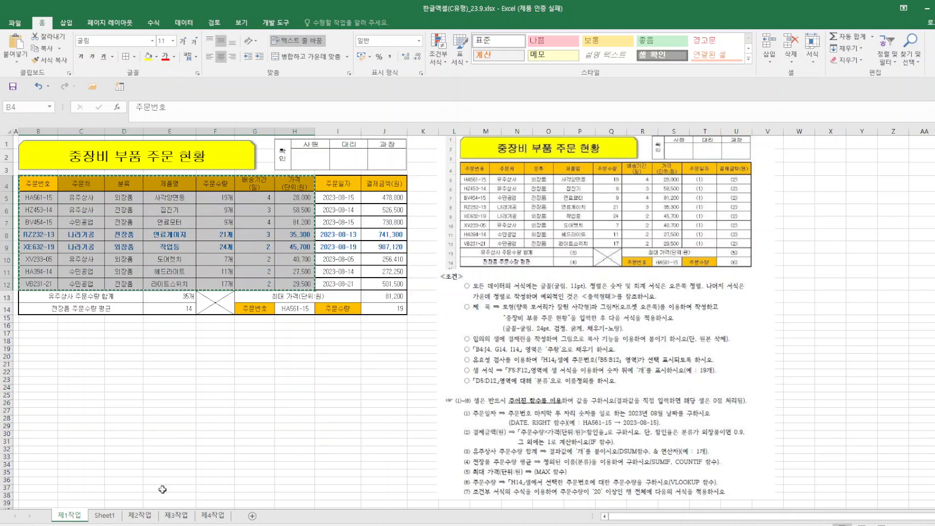
Paste the copied range's column widths and its full contents into the 제3작업 sheet, starting at B2.
{"action": "left_click", "coordinate": [176, 515]}
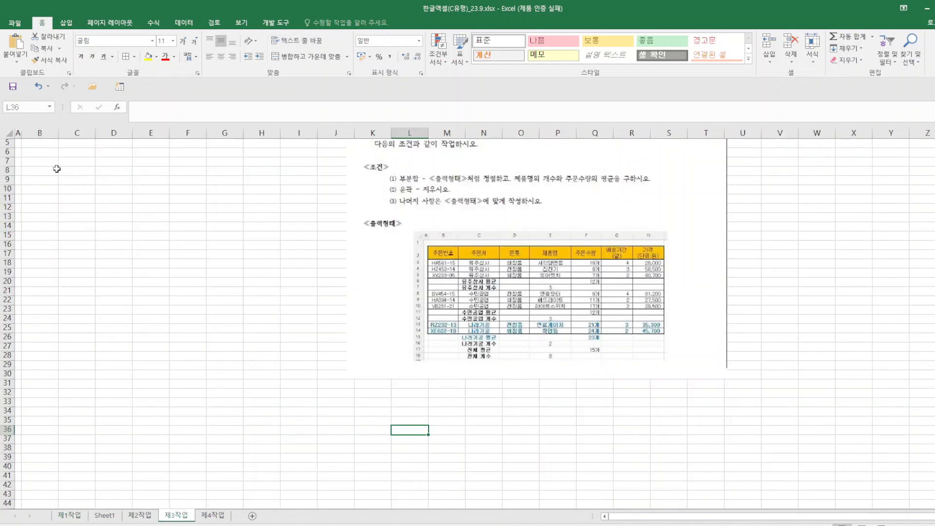
{"action": "scroll", "coordinate": [56, 168], "scroll_direction": "up", "scroll_amount": 2}
{"action": "left_click", "coordinate": [51, 151]}
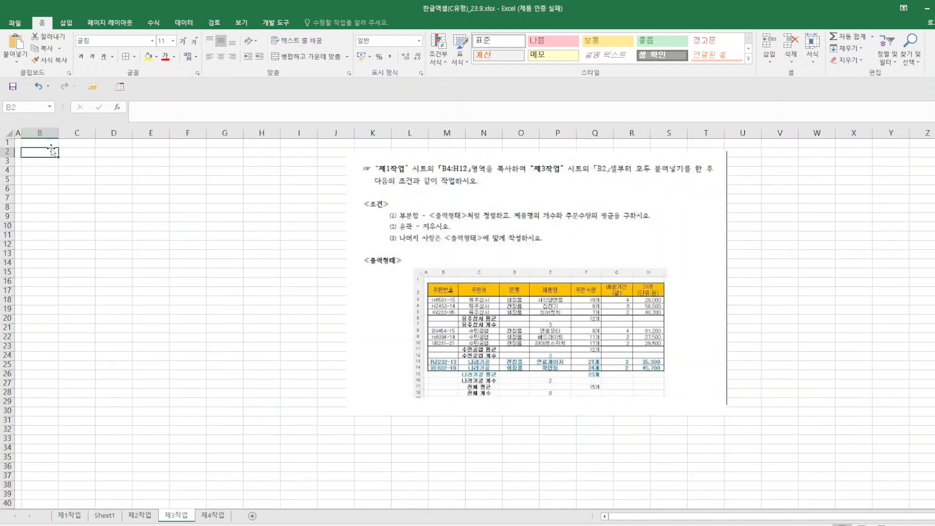
{"action": "right_click", "coordinate": [51, 152]}
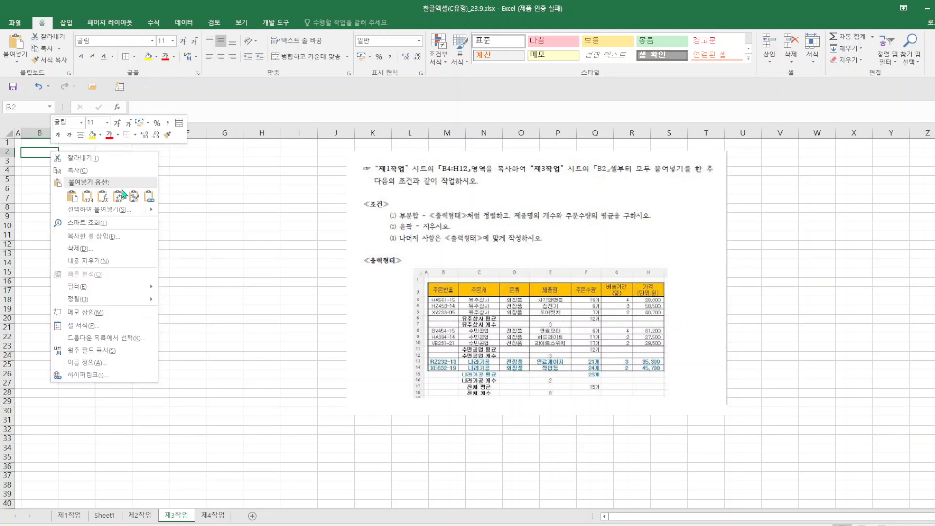
{"action": "mouse_move", "coordinate": [123, 214]}
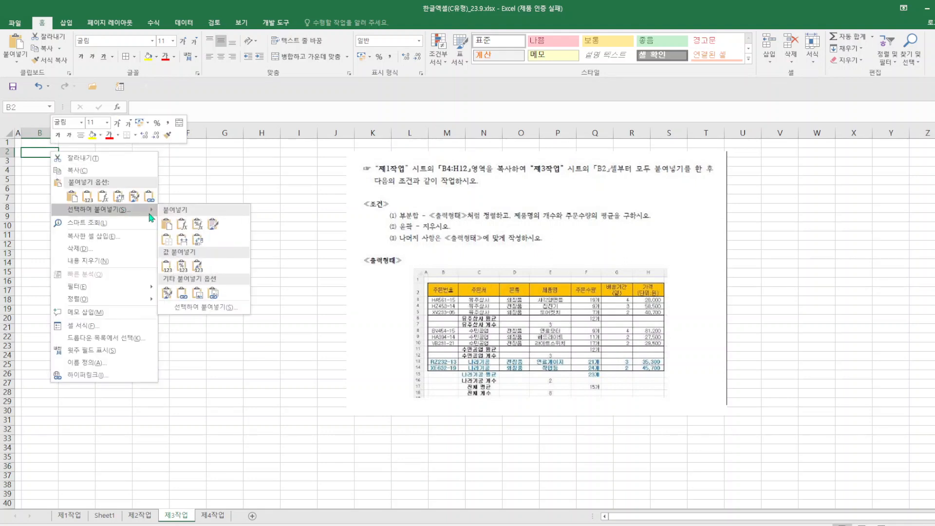
{"action": "left_click", "coordinate": [199, 309]}
{"action": "left_click", "coordinate": [232, 262]}
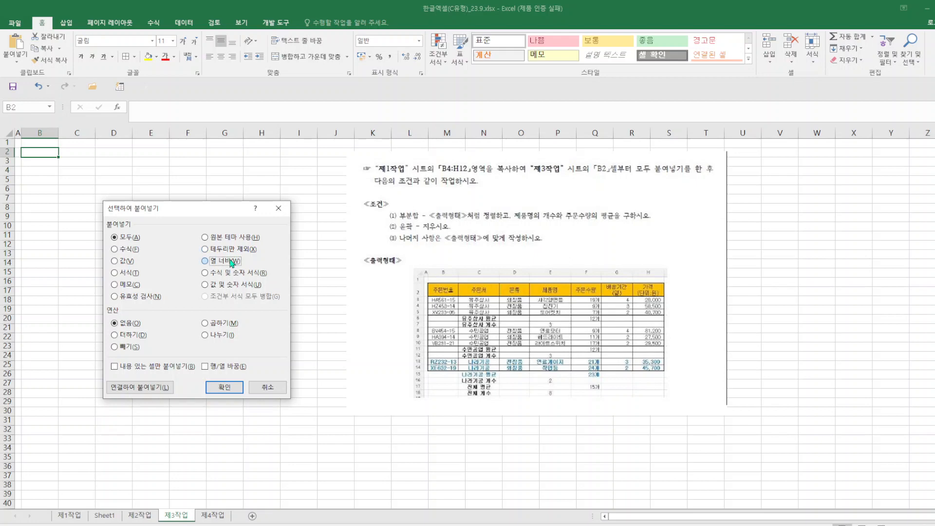
{"action": "left_click", "coordinate": [225, 389]}
{"action": "left_click", "coordinate": [22, 49]}
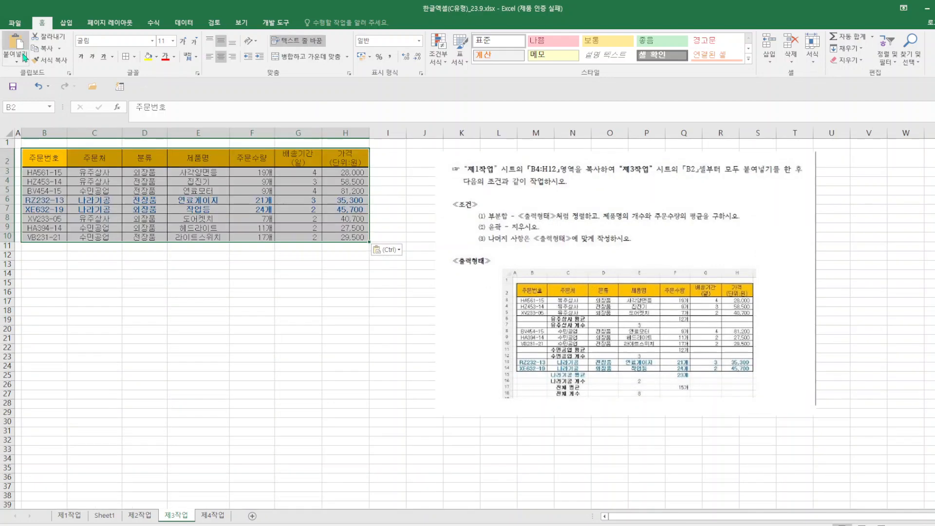
Stretch the instruction picture beside the table slightly taller and deselect it.
{"action": "left_click", "coordinate": [633, 347]}
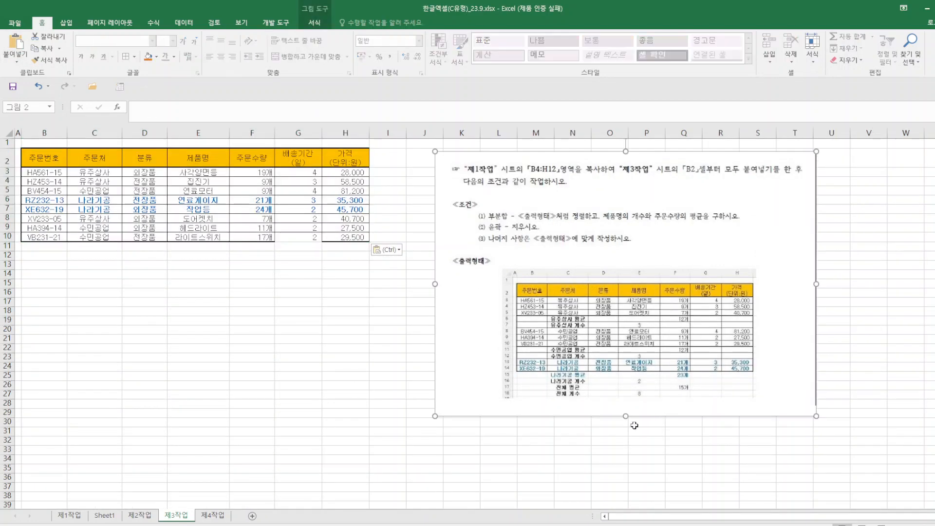
{"action": "left_click_drag", "start_coordinate": [625, 417], "coordinate": [627, 449]}
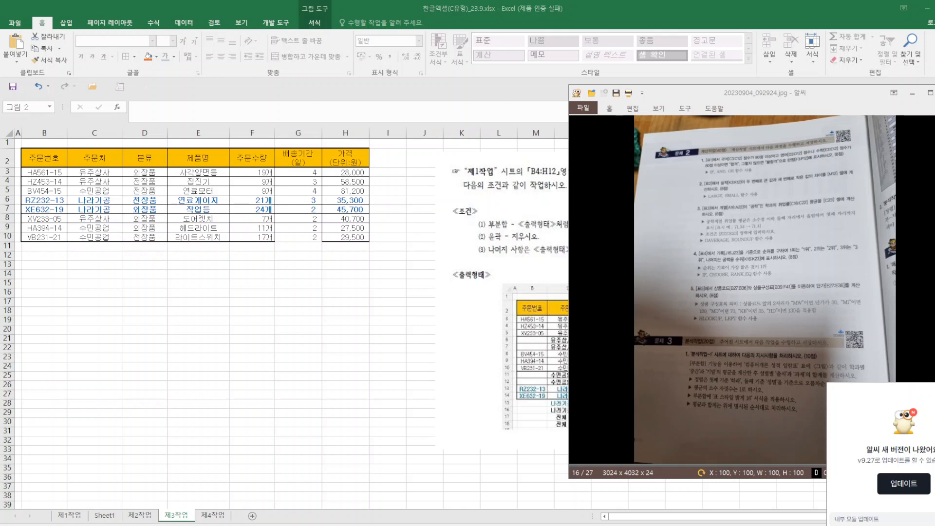
{"action": "key", "text": "Escape"}
{"action": "left_click", "coordinate": [182, 301]}
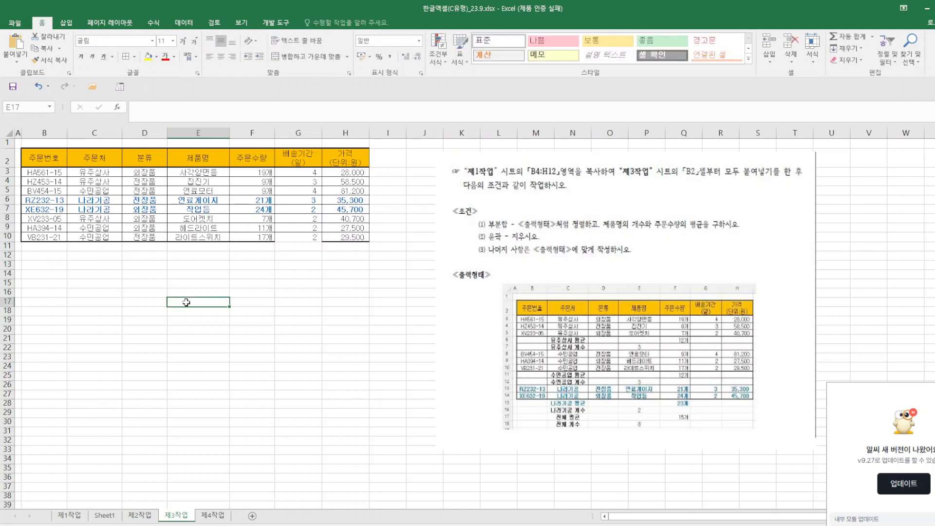
Apply a thick outside border to the pasted table B2:H10.
{"action": "left_click_drag", "start_coordinate": [48, 163], "coordinate": [366, 238]}
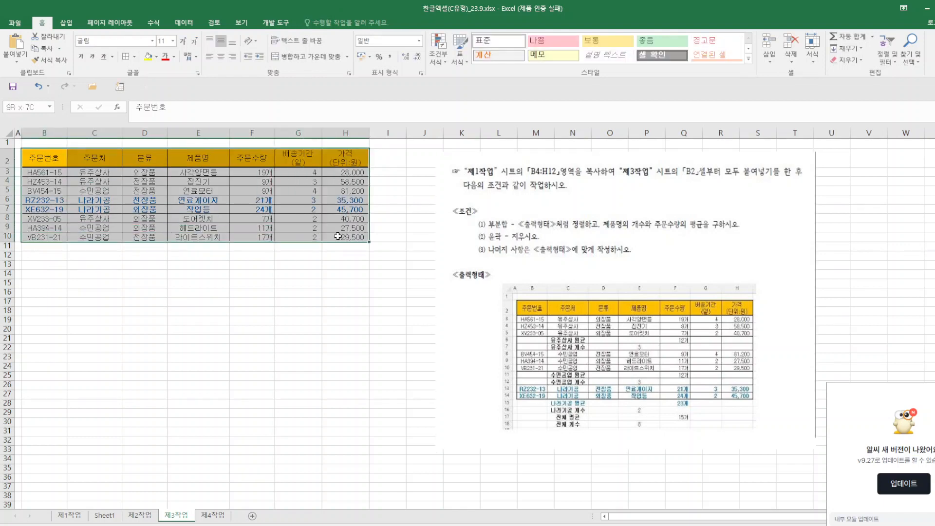
{"action": "left_click", "coordinate": [135, 56]}
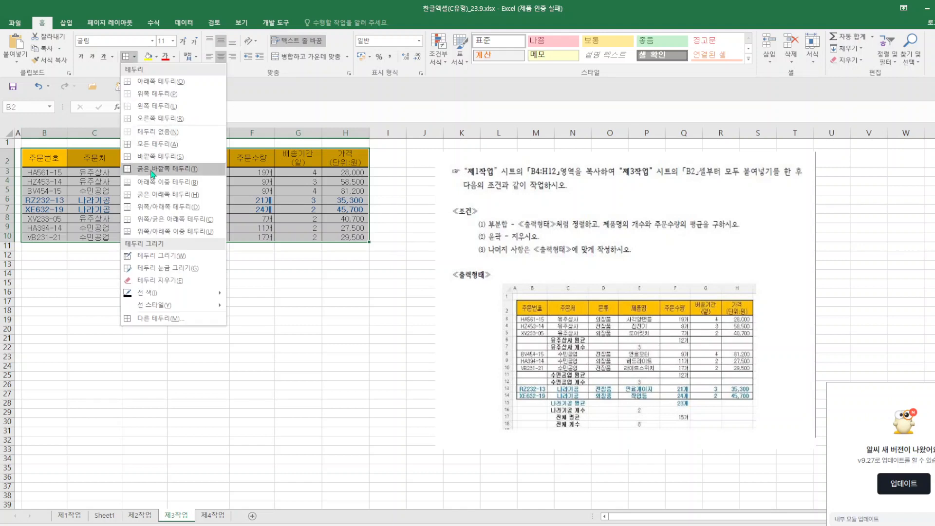
{"action": "left_click", "coordinate": [152, 171]}
{"action": "left_click", "coordinate": [307, 367]}
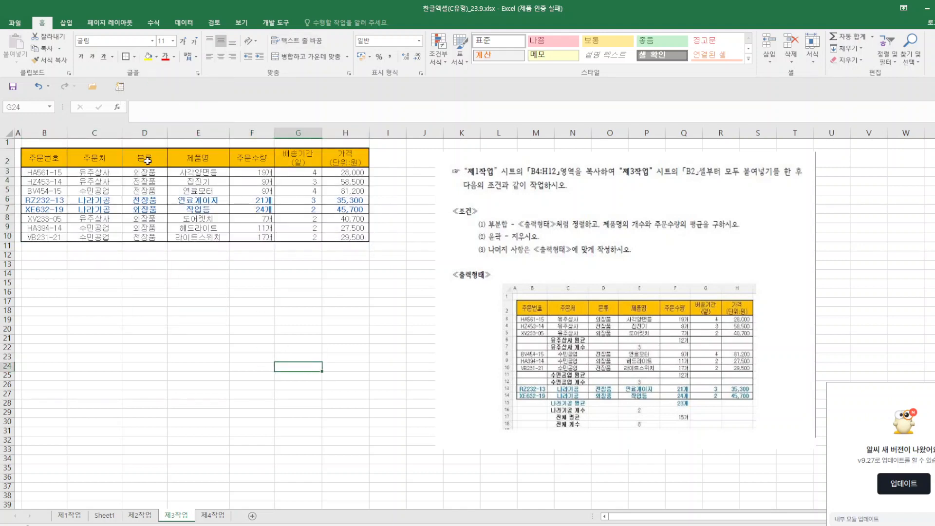
Sort the table by 분류 in ascending order.
{"action": "left_click", "coordinate": [147, 161]}
{"action": "left_click", "coordinate": [183, 23]}
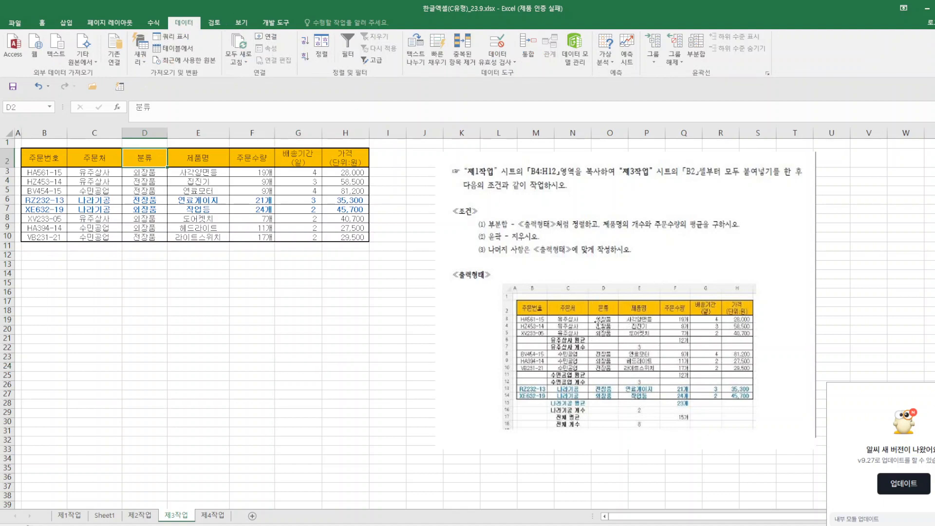
{"action": "left_click", "coordinate": [302, 43]}
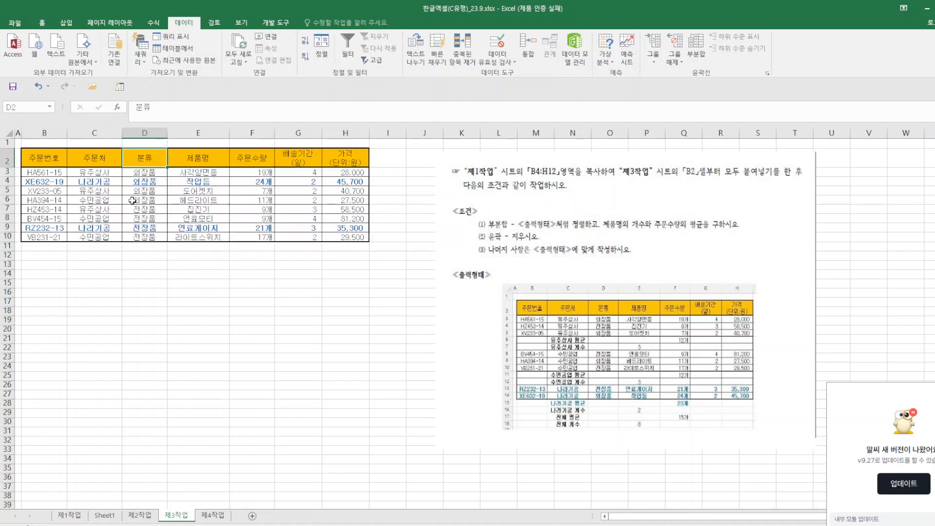
Add a subtotal grouped by 분류 that counts (개수) only 제품명.
{"action": "left_click", "coordinate": [693, 52]}
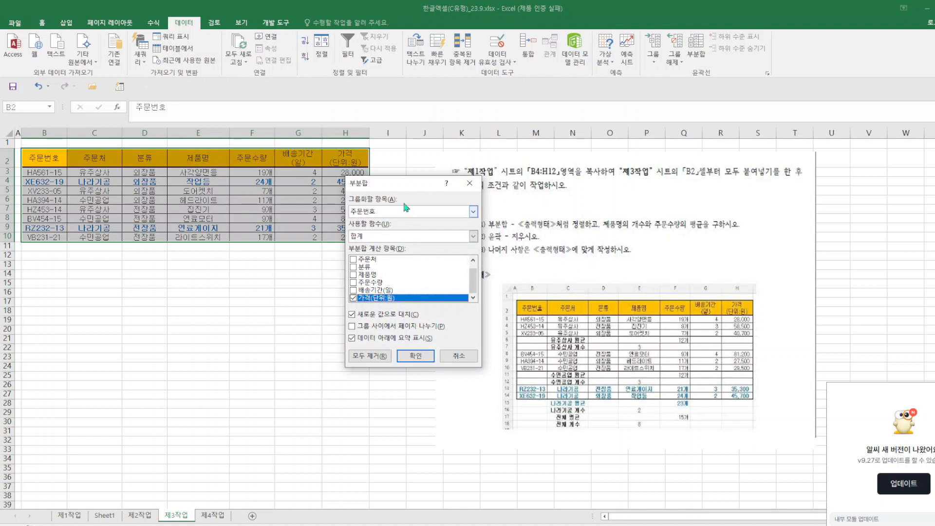
{"action": "left_click_drag", "start_coordinate": [400, 181], "coordinate": [278, 201]}
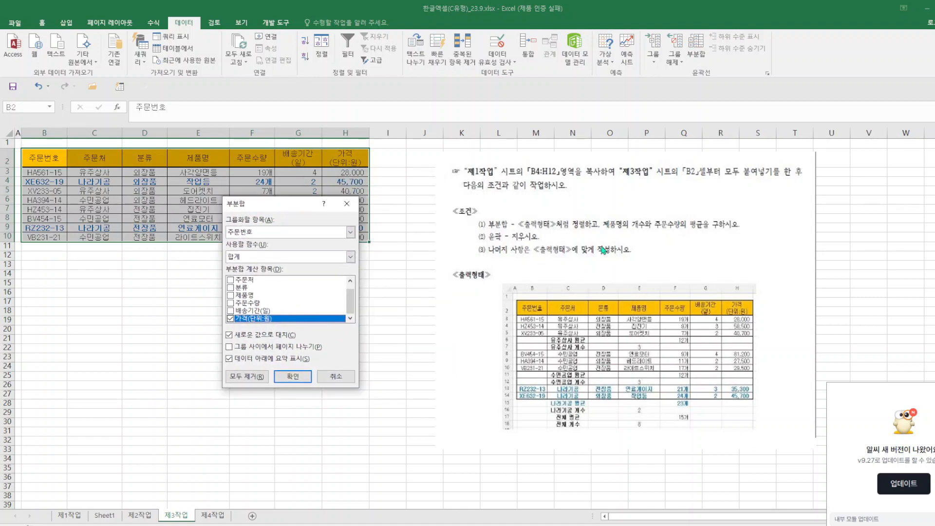
{"action": "left_click", "coordinate": [350, 232]}
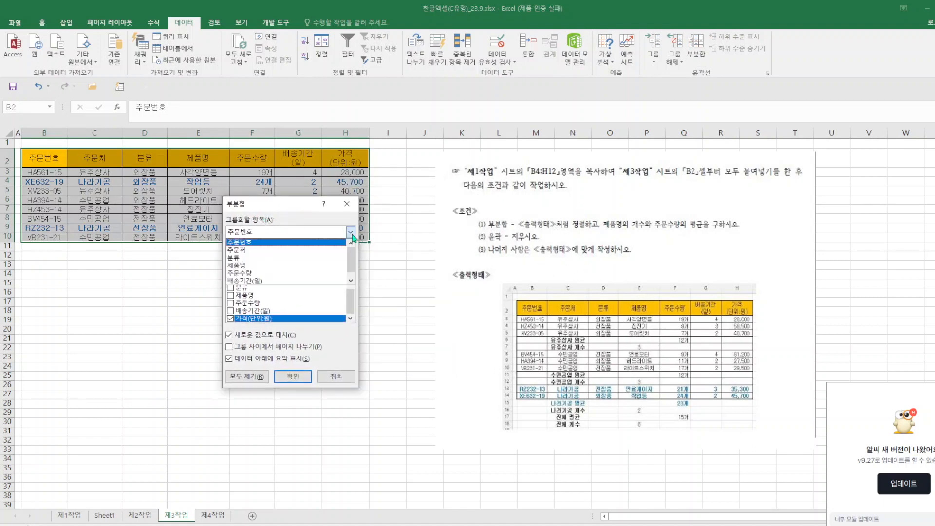
{"action": "left_click", "coordinate": [247, 258]}
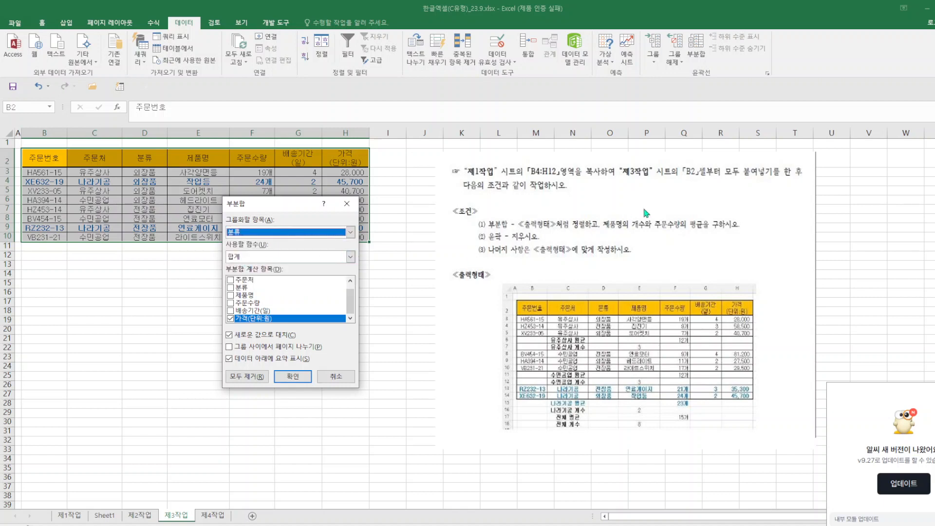
{"action": "left_click", "coordinate": [350, 257]}
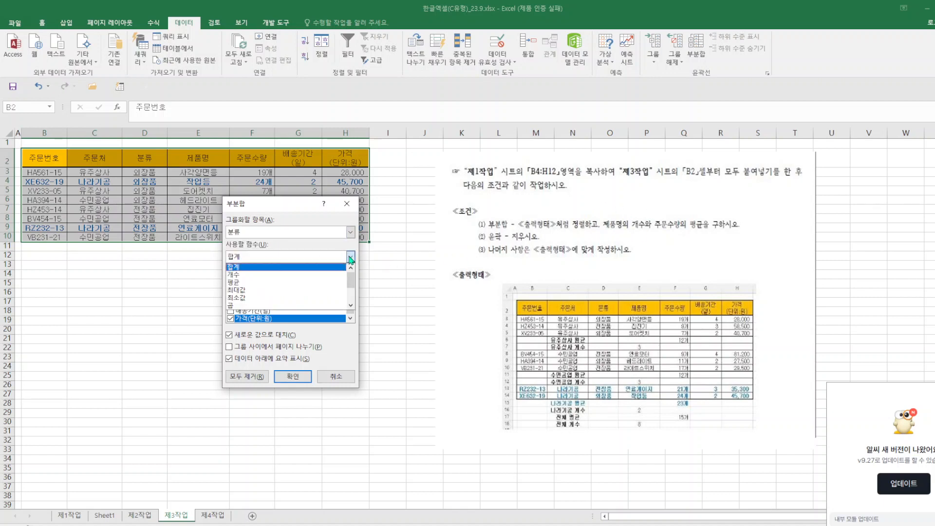
{"action": "left_click", "coordinate": [249, 275]}
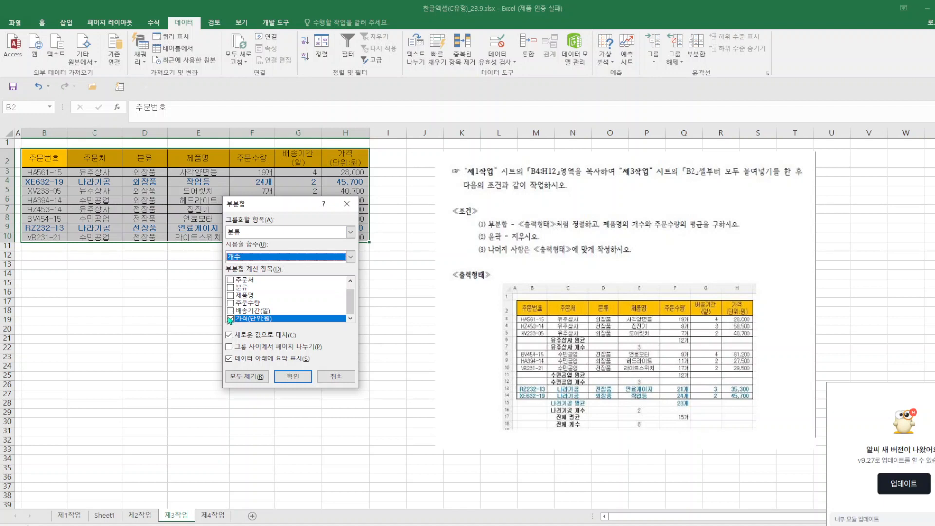
{"action": "left_click", "coordinate": [230, 319]}
{"action": "left_click", "coordinate": [231, 295]}
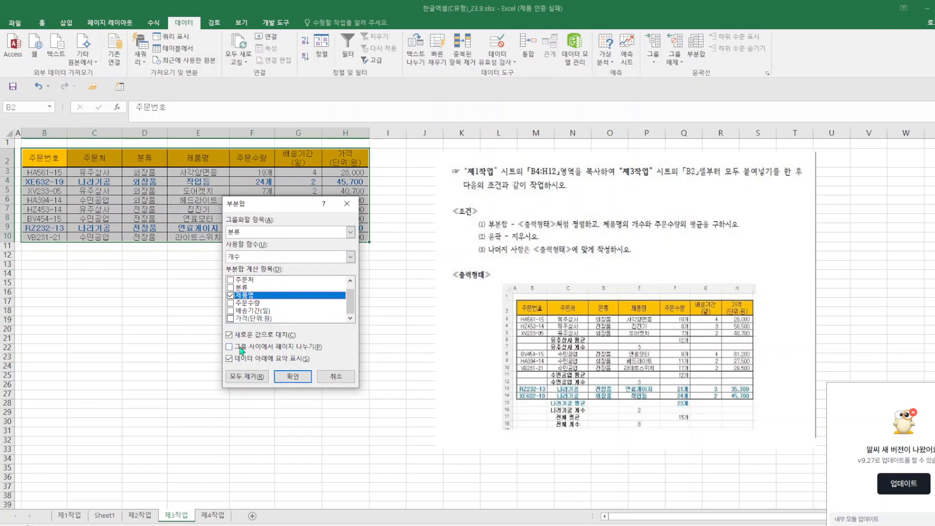
{"action": "left_click", "coordinate": [296, 376]}
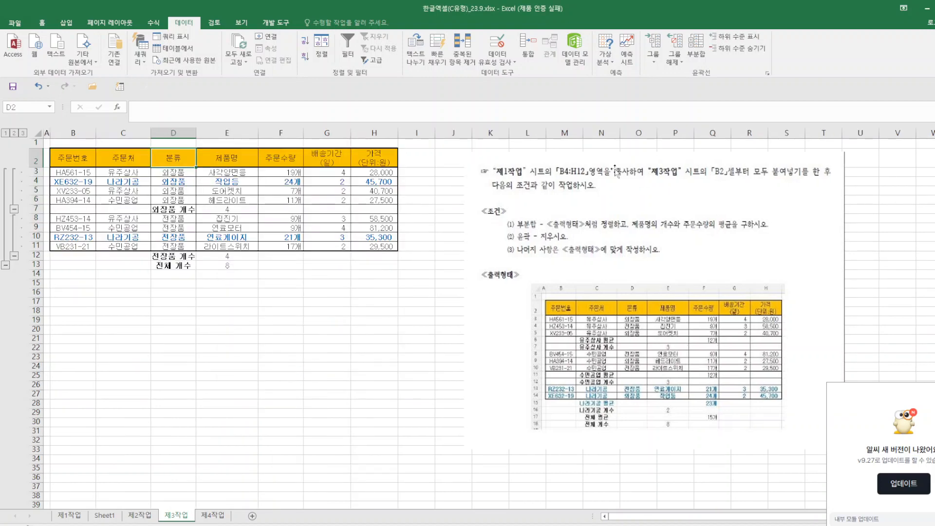
Add a second subtotal by 분류 that averages (평균) only 주문수량, without replacing the existing subtotals.
{"action": "left_click", "coordinate": [703, 50]}
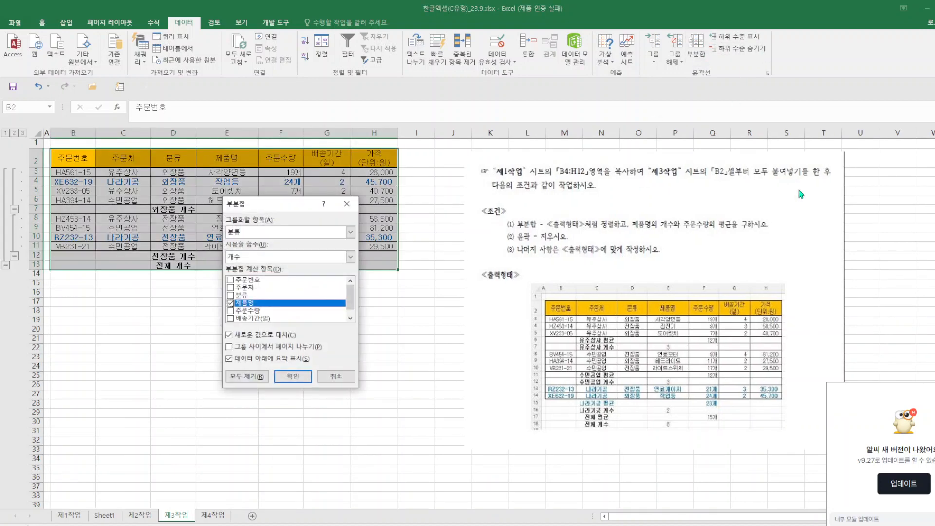
{"action": "left_click", "coordinate": [350, 257]}
{"action": "left_click", "coordinate": [289, 283]}
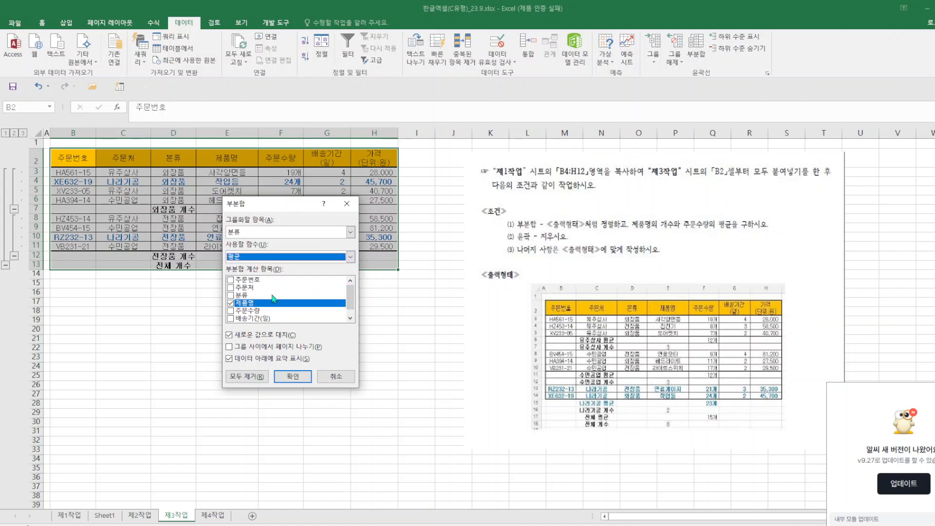
{"action": "left_click", "coordinate": [234, 303]}
{"action": "left_click", "coordinate": [234, 310]}
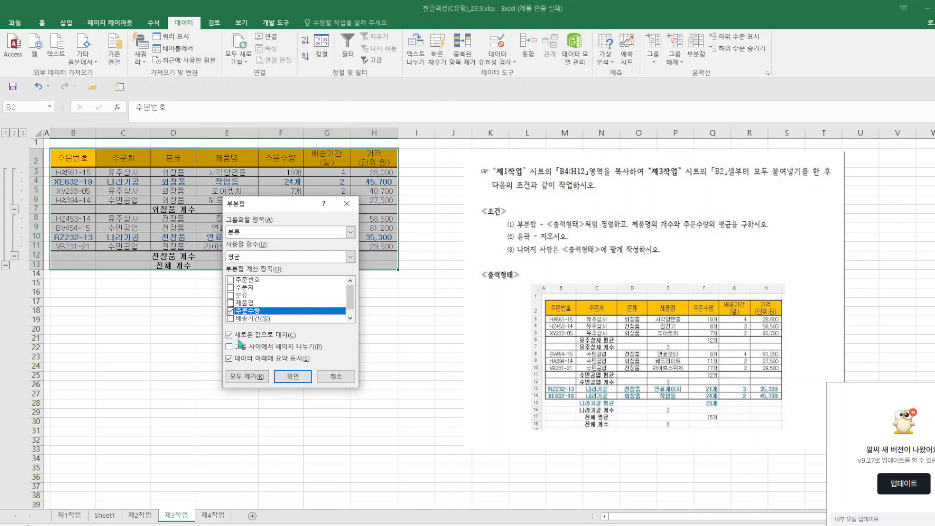
{"action": "left_click", "coordinate": [229, 334]}
{"action": "left_click", "coordinate": [296, 378]}
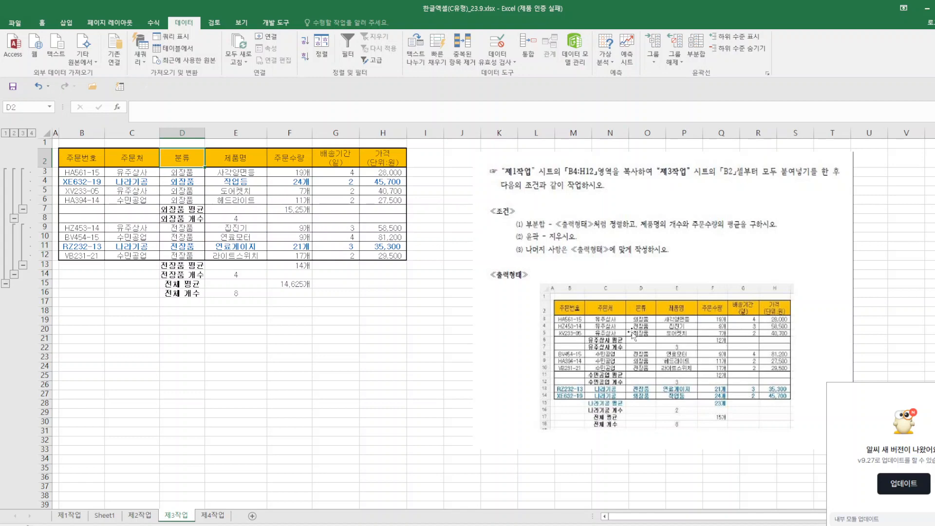
Remove all subtotals from the table.
{"action": "left_click", "coordinate": [704, 47]}
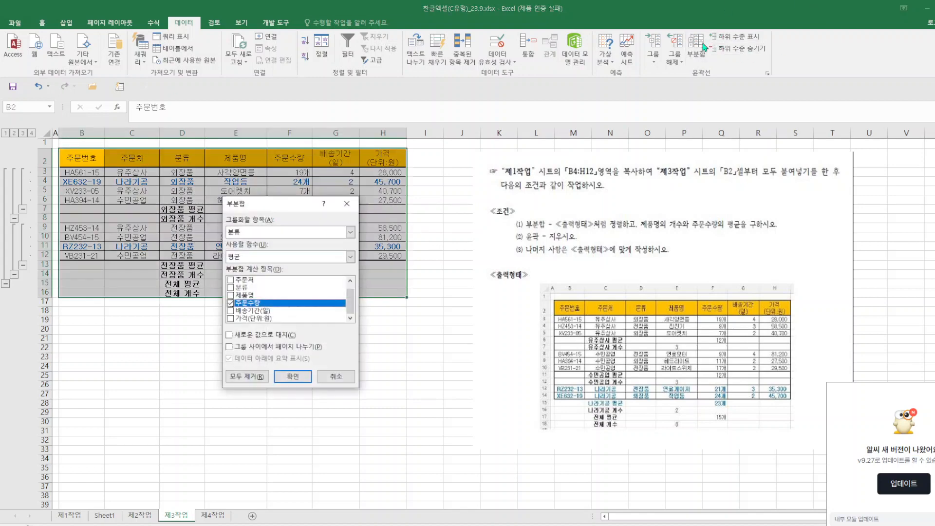
{"action": "left_click", "coordinate": [251, 376]}
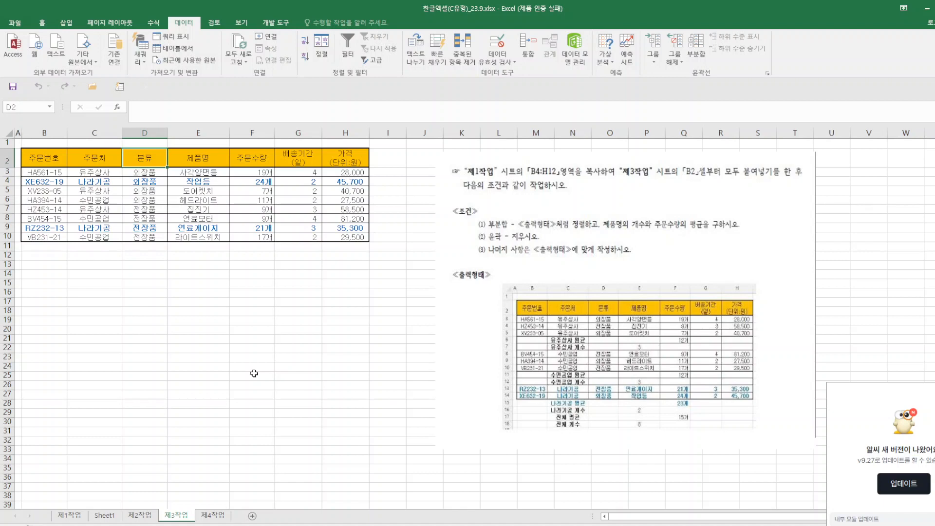
Sort the table by 주문처 in ascending order, try descending order, and undo the descending sort.
{"action": "left_click", "coordinate": [94, 158]}
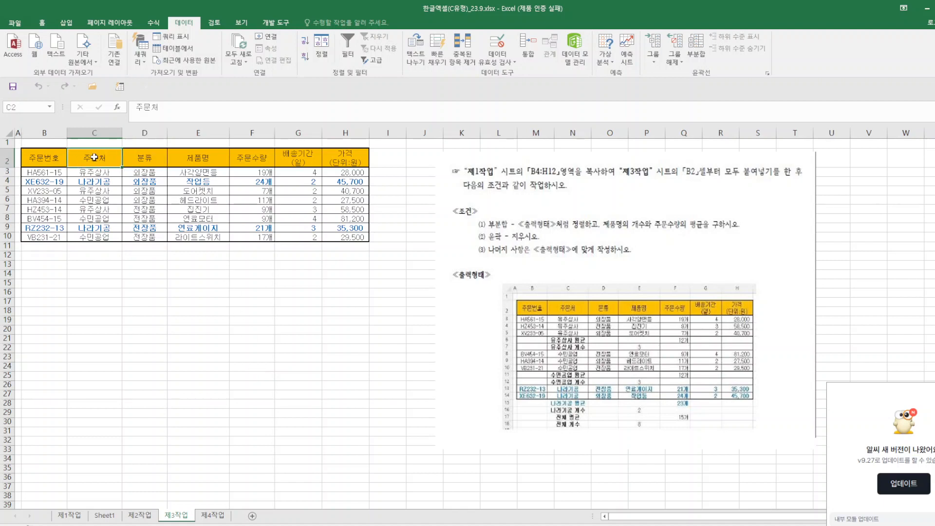
{"action": "left_click", "coordinate": [305, 42]}
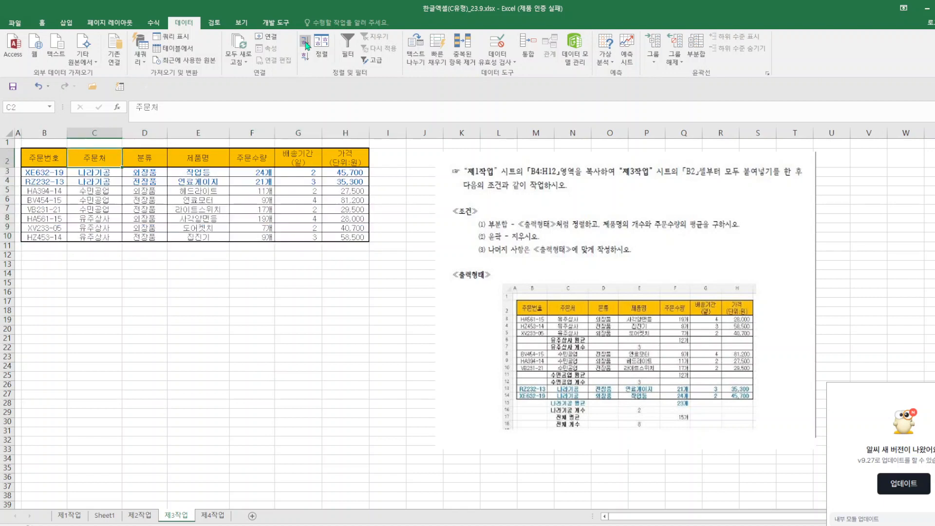
{"action": "left_click", "coordinate": [305, 56]}
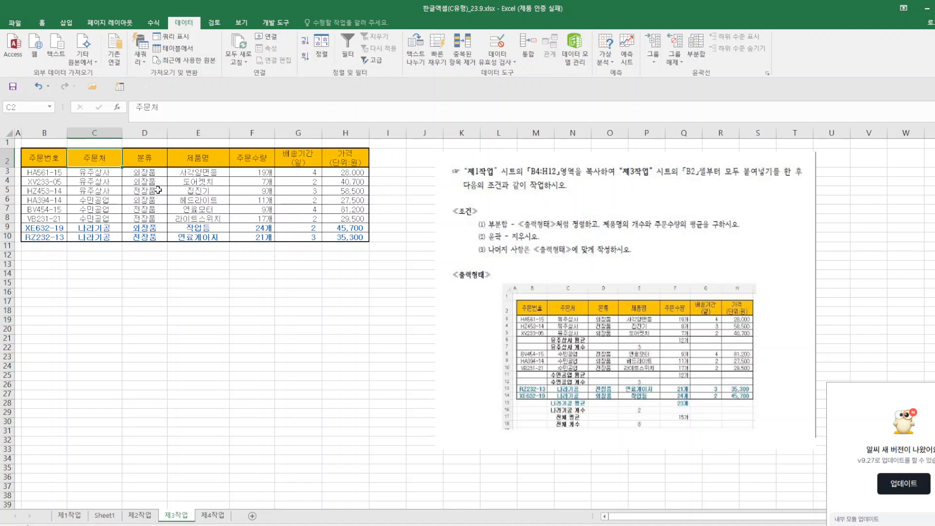
{"action": "key", "text": "ctrl+z"}
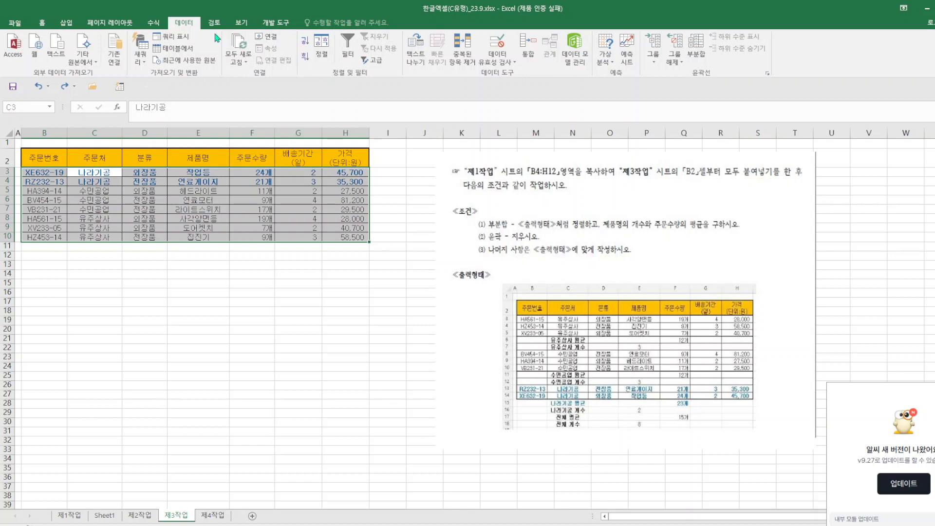
{"action": "left_click", "coordinate": [322, 46]}
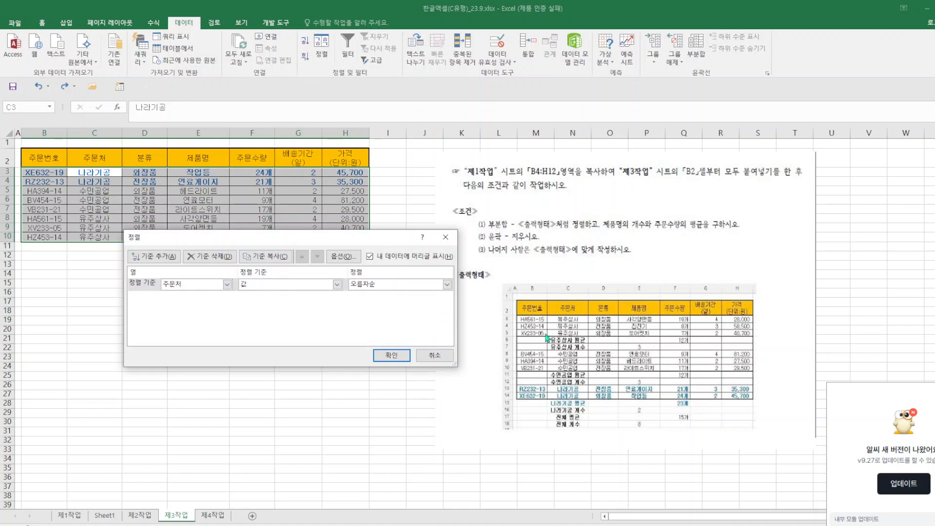
{"action": "left_click", "coordinate": [446, 284]}
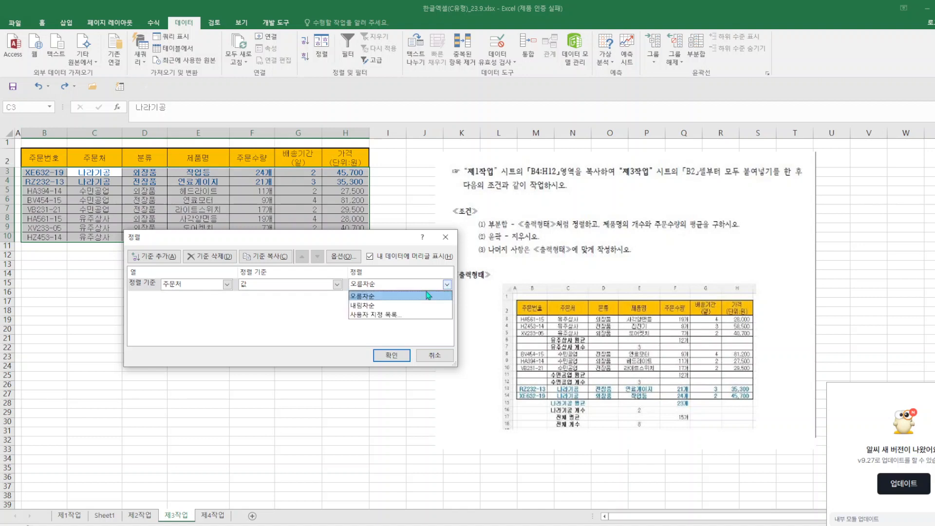
{"action": "left_click", "coordinate": [379, 309]}
{"action": "left_click", "coordinate": [153, 257]}
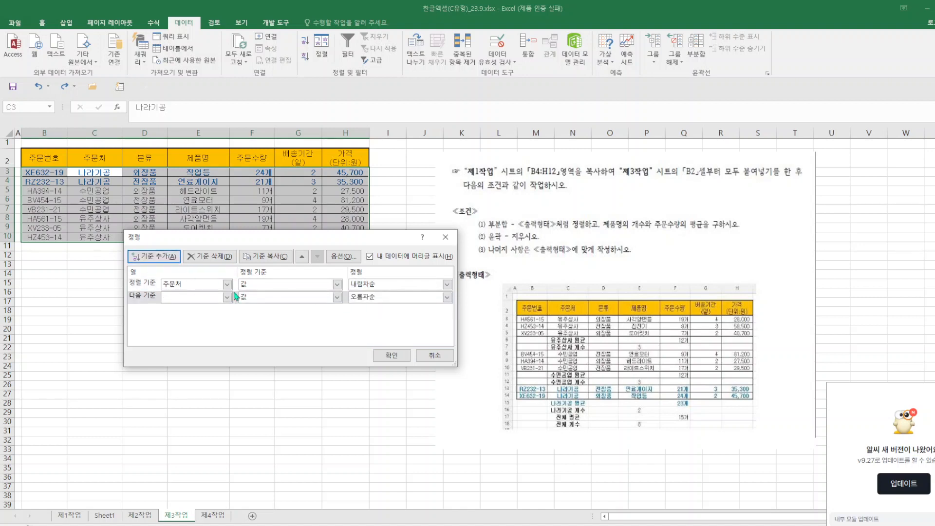
{"action": "left_click", "coordinate": [228, 297]}
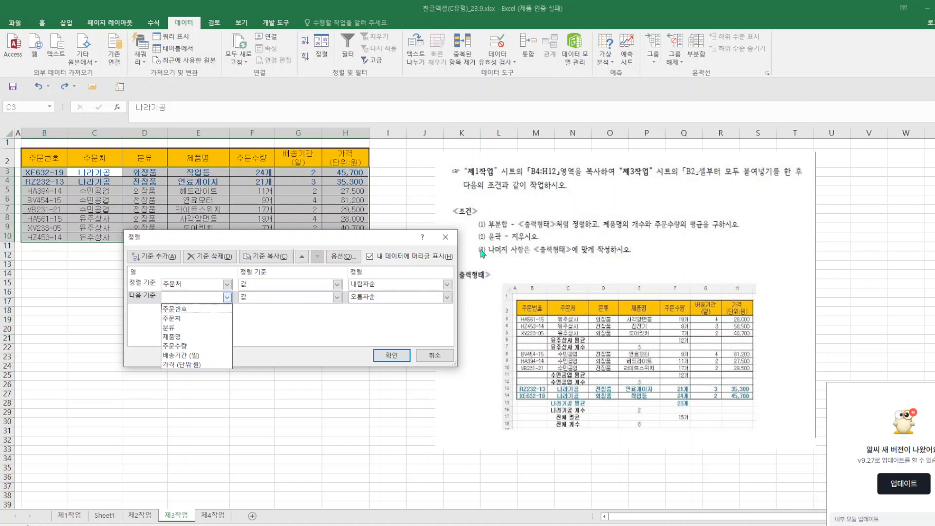
{"action": "left_click", "coordinate": [446, 238]}
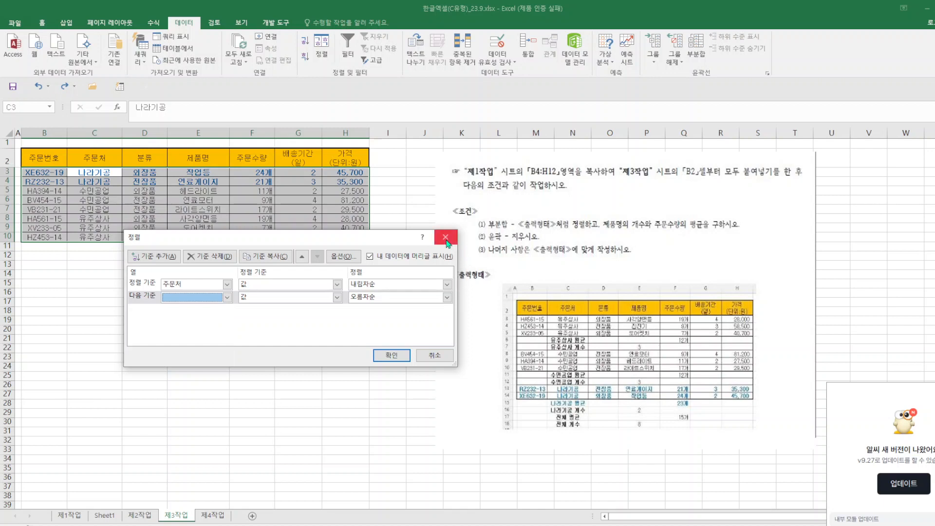
{"action": "left_click", "coordinate": [445, 237]}
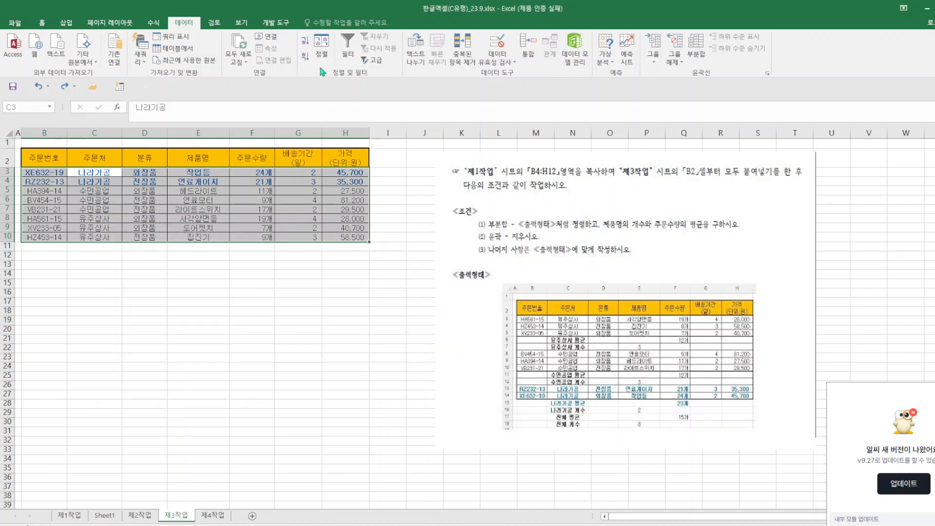
{"action": "left_click", "coordinate": [306, 57]}
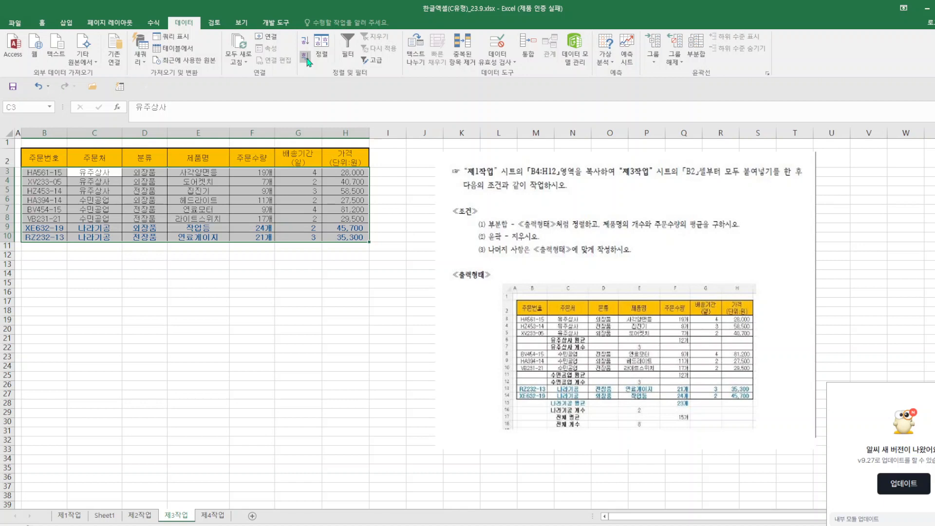
{"action": "left_click", "coordinate": [38, 87]}
Delete columns B to H on 제3작업 and move the reference picture back to the right, clear of the table area.
{"action": "left_click_drag", "start_coordinate": [44, 132], "coordinate": [348, 124]}
{"action": "right_click", "coordinate": [358, 136]}
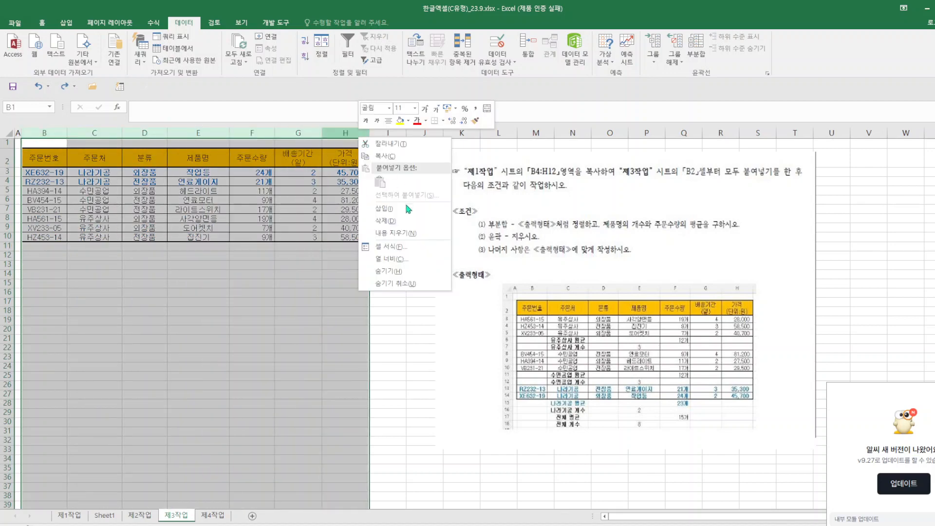
{"action": "left_click", "coordinate": [395, 227]}
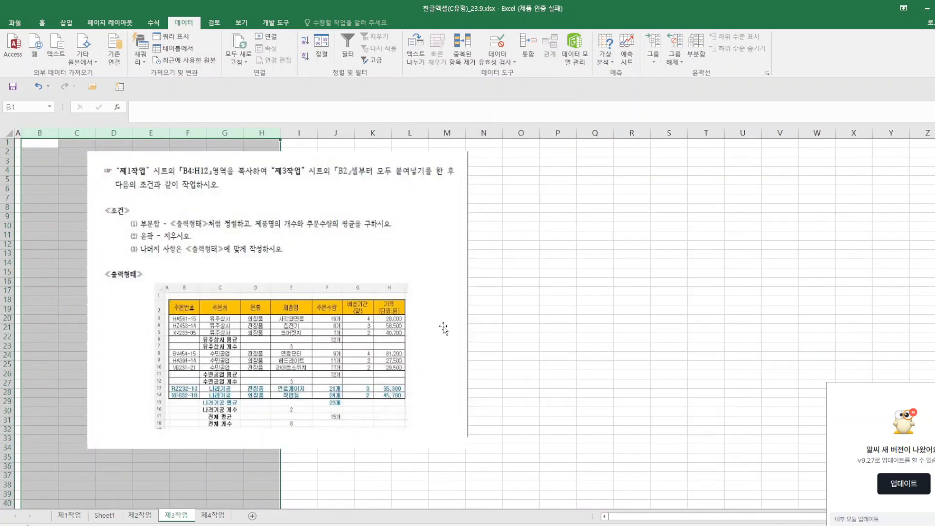
{"action": "left_click_drag", "start_coordinate": [430, 302], "coordinate": [705, 301]}
Copy B4:H12 from 제1작업 and paste only its column widths (열 너비) starting at B2 on 제3작업.
{"action": "left_click", "coordinate": [69, 516]}
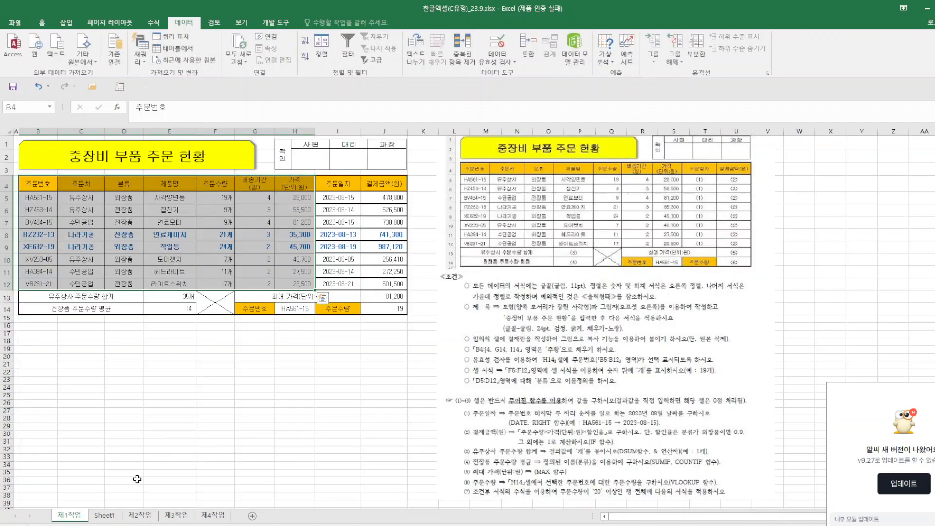
{"action": "right_click", "coordinate": [126, 187]}
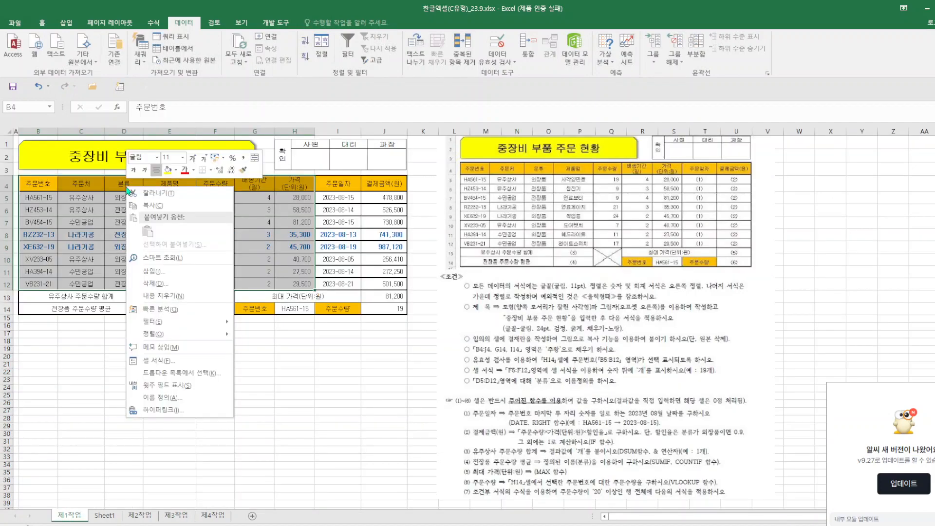
{"action": "left_click", "coordinate": [145, 209]}
{"action": "left_click", "coordinate": [140, 515]}
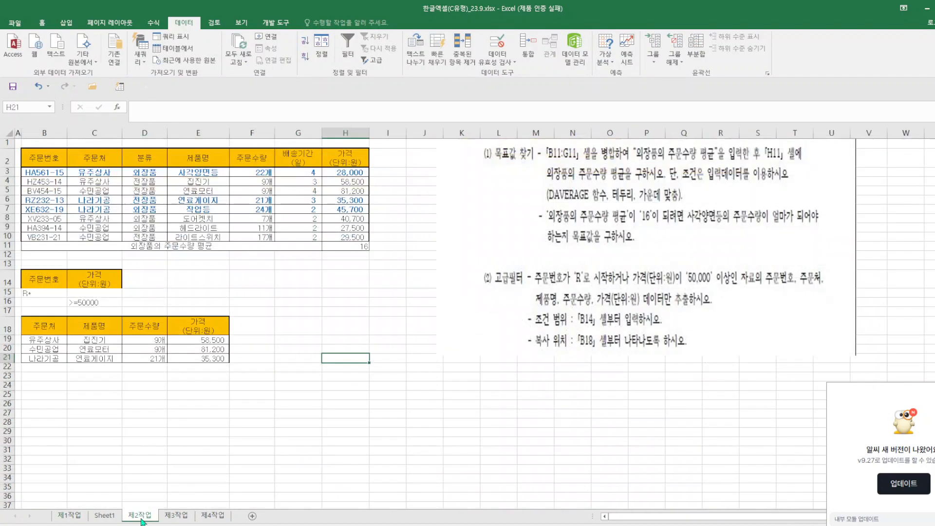
{"action": "left_click", "coordinate": [174, 516]}
{"action": "left_click", "coordinate": [42, 152]}
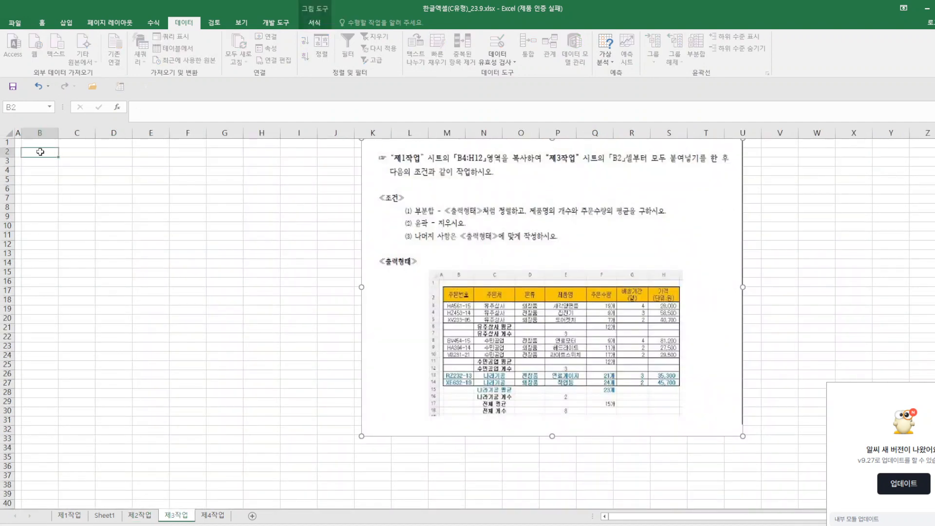
{"action": "right_click", "coordinate": [42, 153]}
{"action": "mouse_move", "coordinate": [143, 214]}
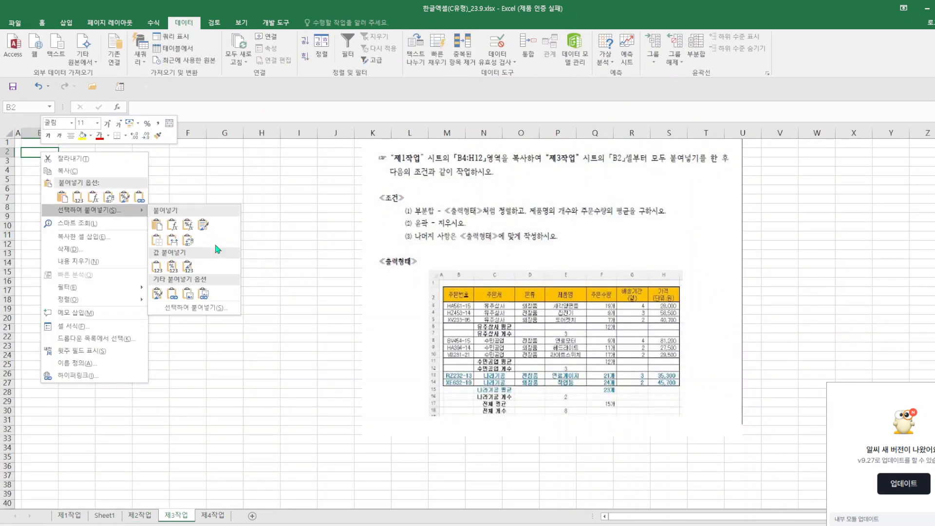
{"action": "left_click", "coordinate": [208, 307]}
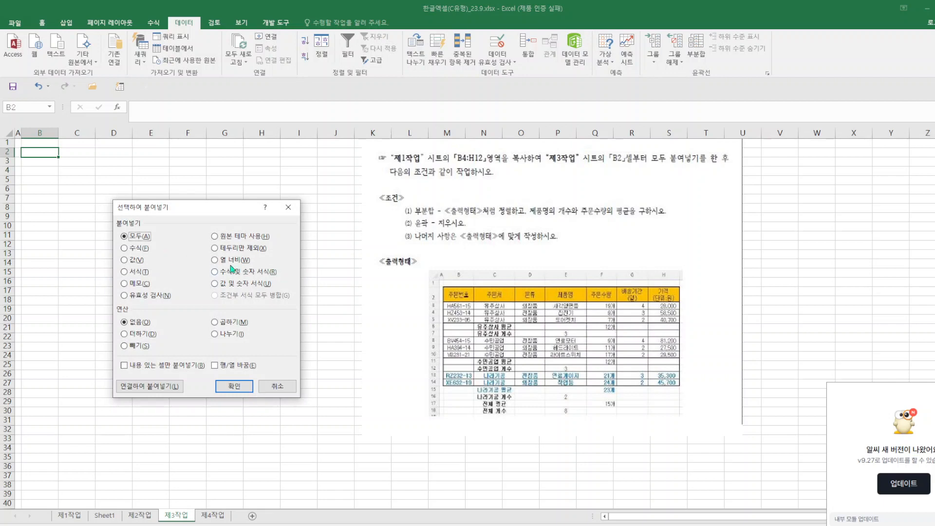
{"action": "left_click", "coordinate": [229, 260]}
{"action": "left_click", "coordinate": [234, 386]}
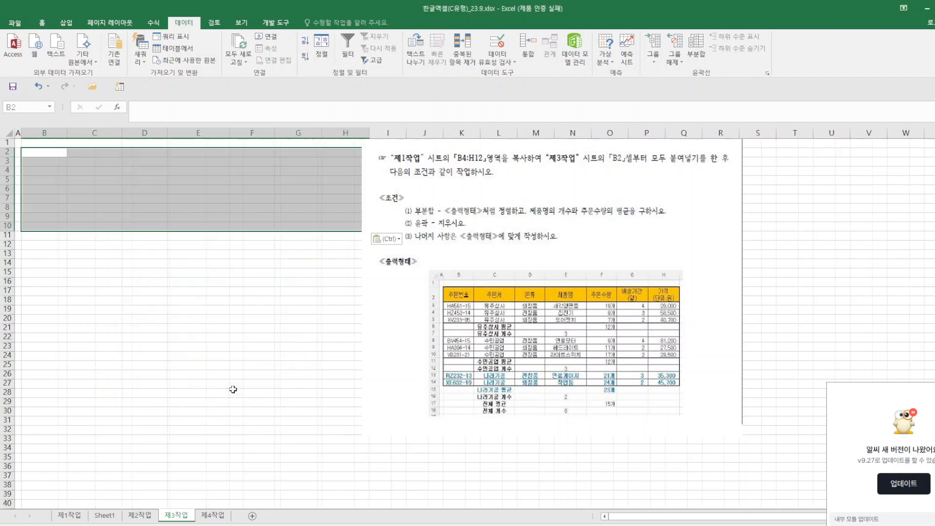
Paste the copied table in full at B2 and stretch the reference picture slightly taller.
{"action": "left_click", "coordinate": [42, 22]}
{"action": "left_click", "coordinate": [16, 47]}
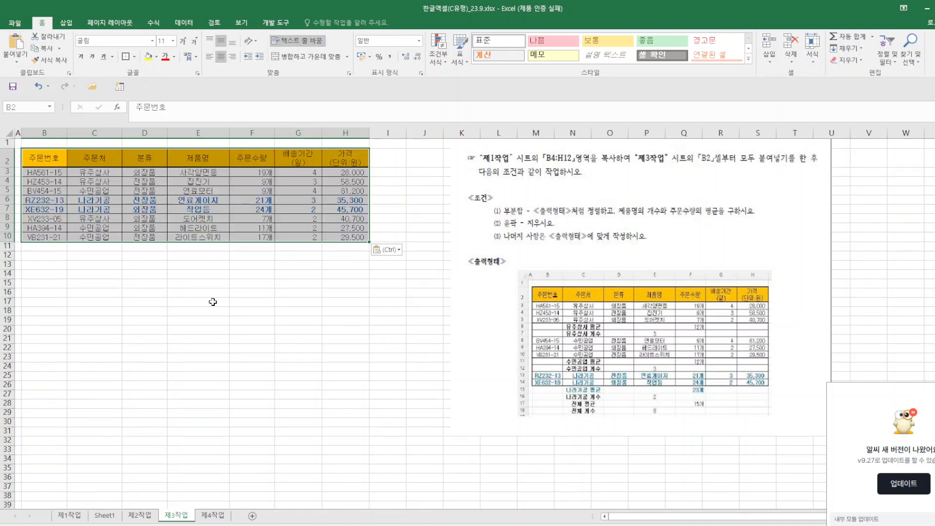
{"action": "left_click", "coordinate": [212, 302]}
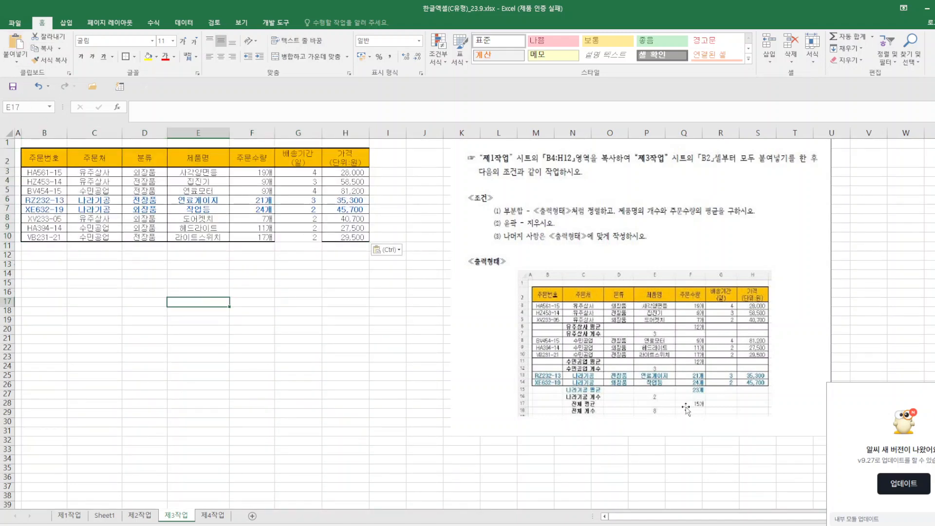
{"action": "left_click", "coordinate": [649, 373]}
{"action": "left_click_drag", "start_coordinate": [639, 437], "coordinate": [641, 464]}
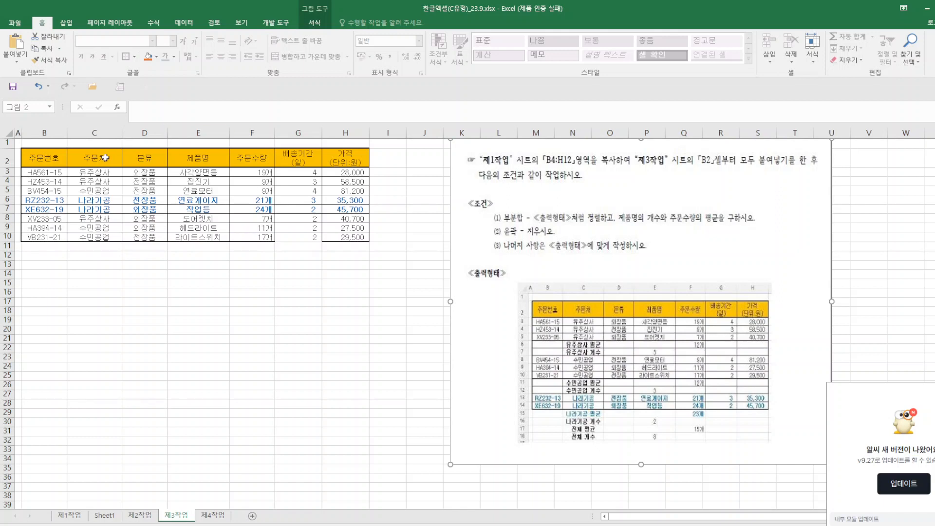
Sort the table on 제3작업 by 주문처 in descending order.
{"action": "left_click", "coordinate": [105, 158]}
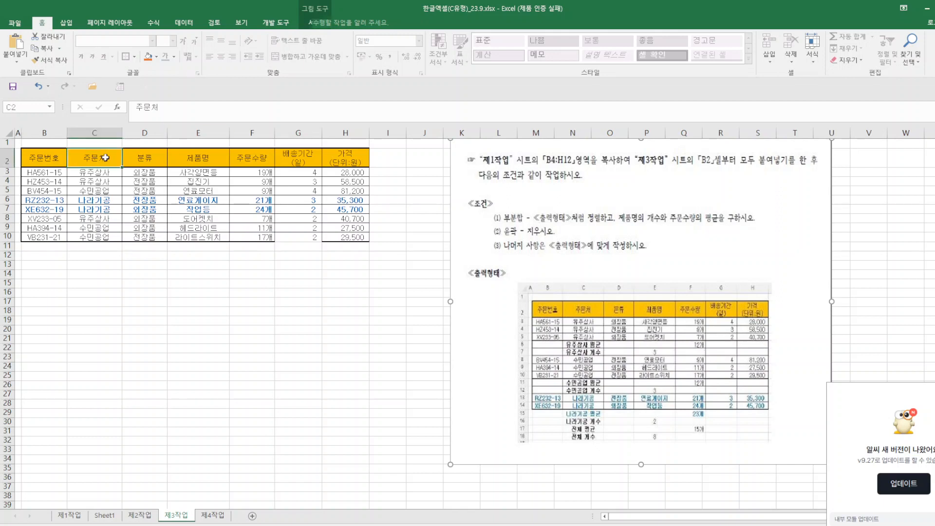
{"action": "left_click", "coordinate": [188, 25]}
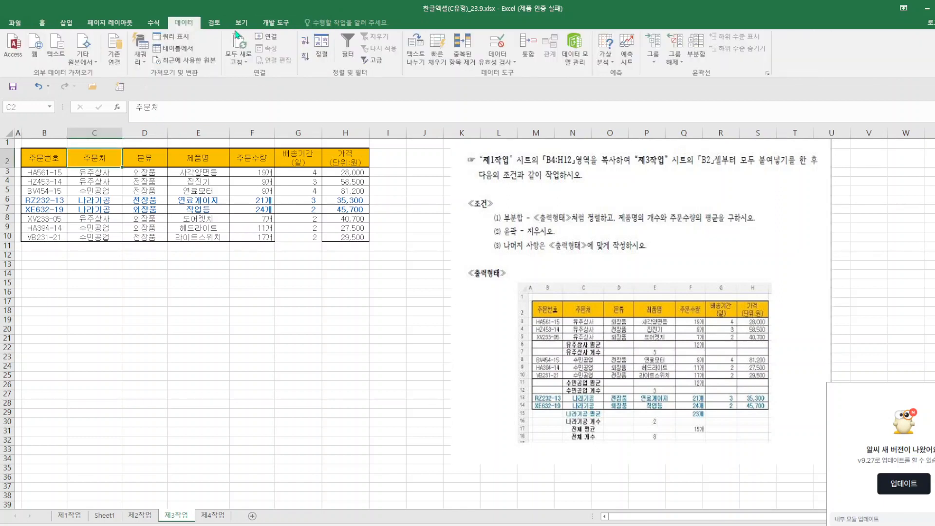
{"action": "left_click", "coordinate": [306, 57]}
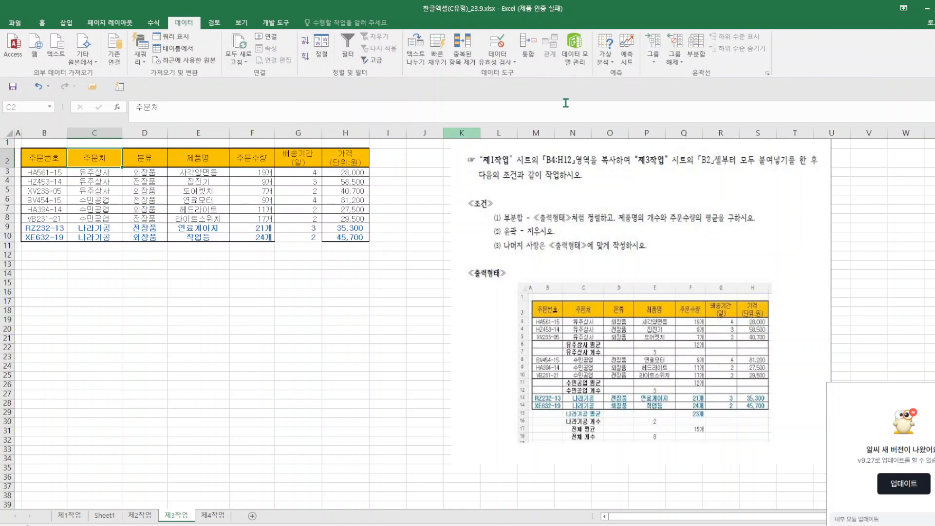
Add a subtotal grouped by 주문처 that counts (개수) only 제품명, with replacement of current subtotals enabled.
{"action": "left_click", "coordinate": [696, 49]}
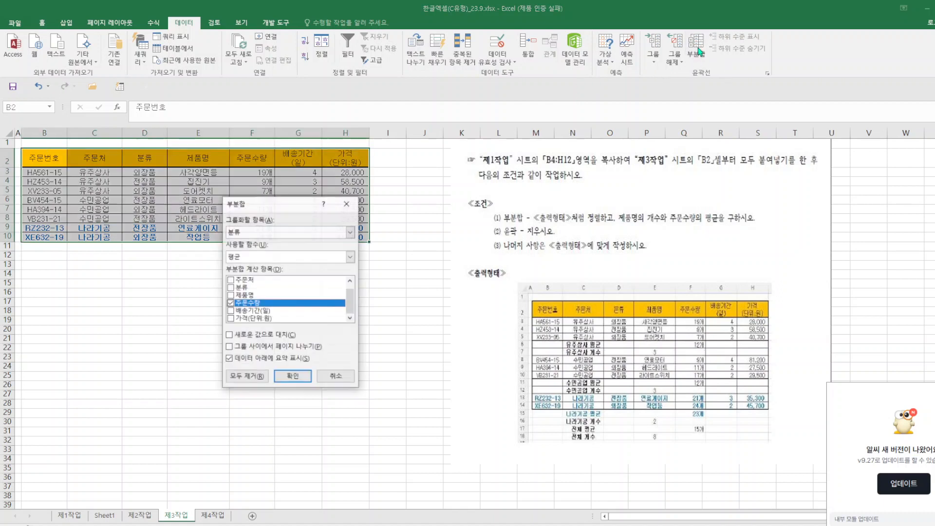
{"action": "left_click", "coordinate": [350, 232]}
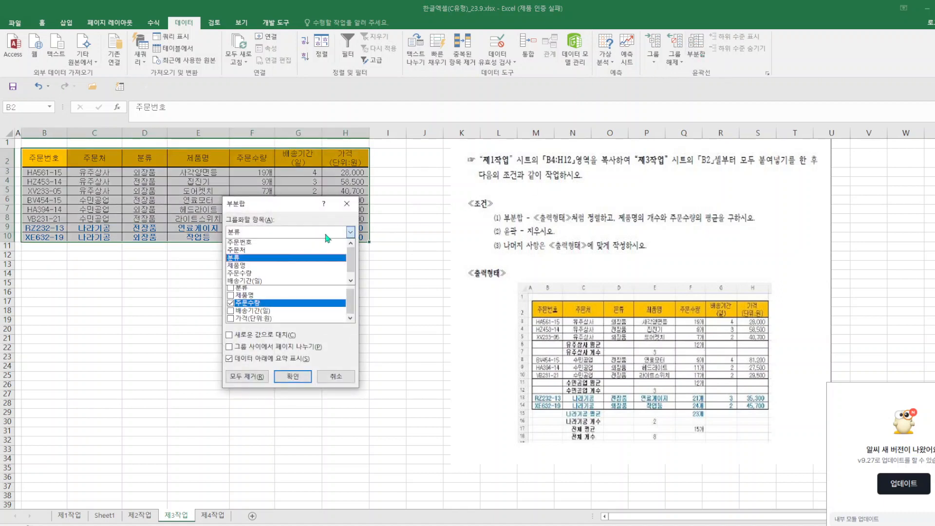
{"action": "left_click", "coordinate": [250, 251]}
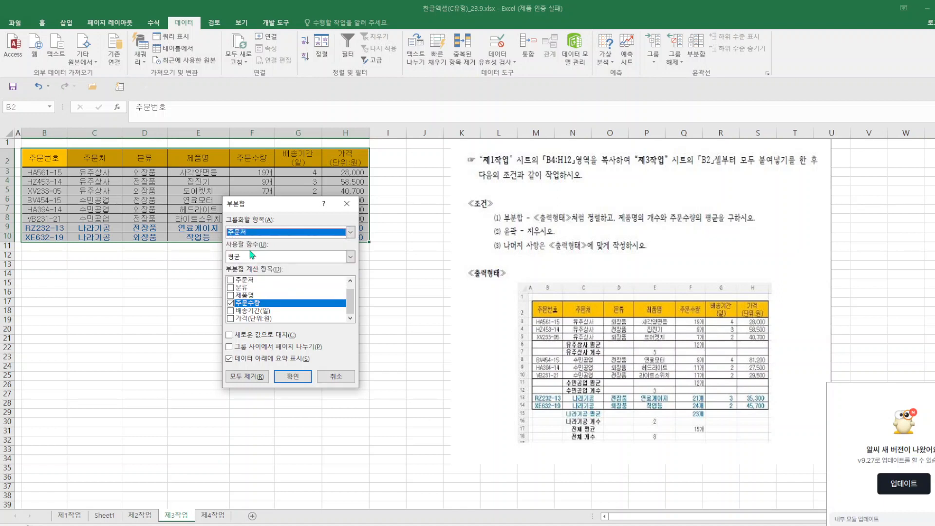
{"action": "left_click", "coordinate": [350, 257]}
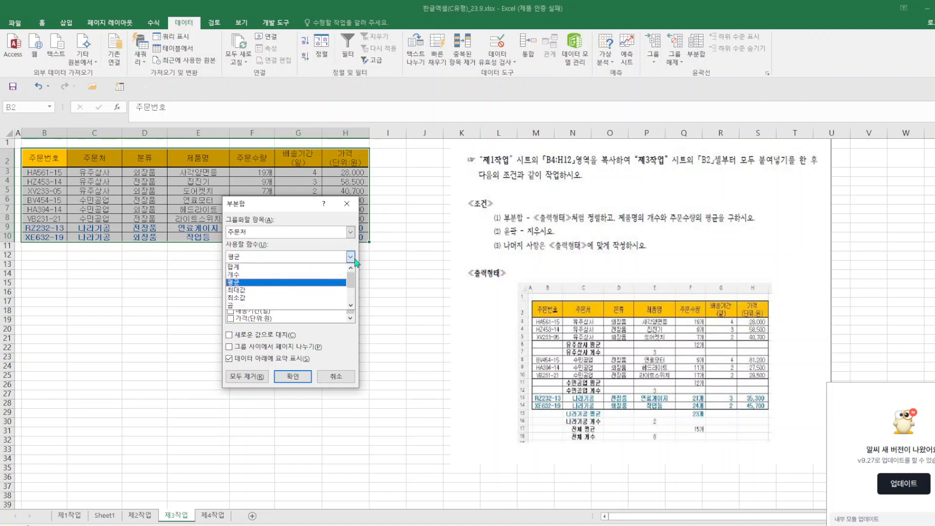
{"action": "left_click", "coordinate": [286, 280]}
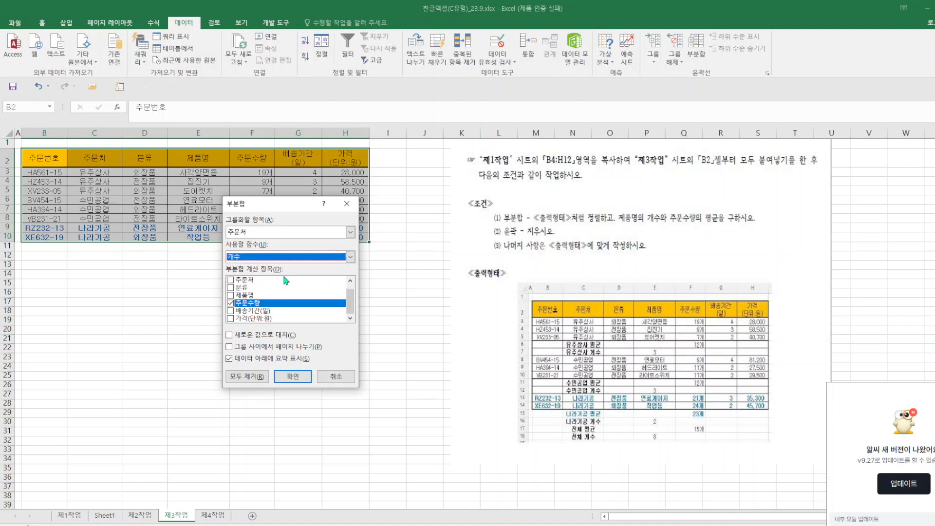
{"action": "left_click", "coordinate": [231, 303]}
{"action": "left_click", "coordinate": [231, 295]}
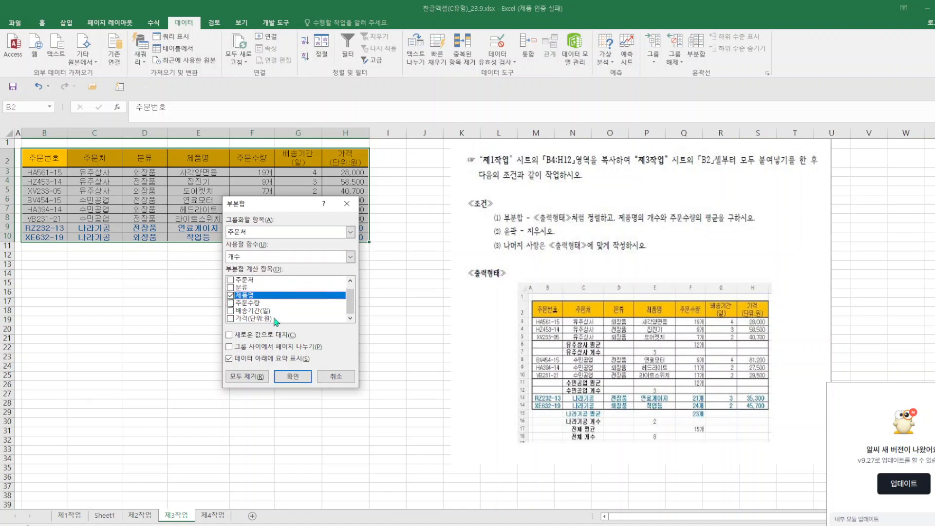
{"action": "left_click", "coordinate": [228, 335]}
{"action": "left_click", "coordinate": [292, 376]}
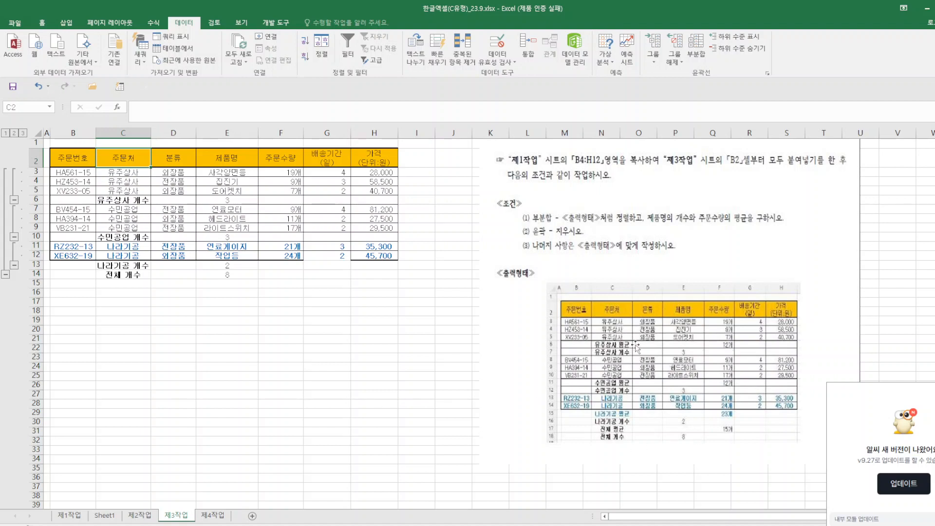
Add a second subtotal by 주문처 that averages (평균) only 주문수량, keeping the existing count subtotals.
{"action": "left_click", "coordinate": [697, 49]}
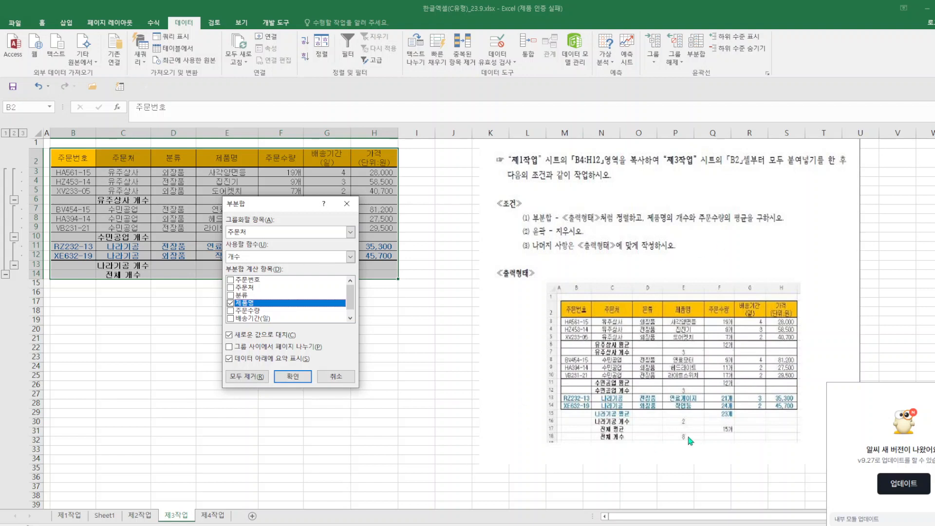
{"action": "left_click", "coordinate": [351, 257]}
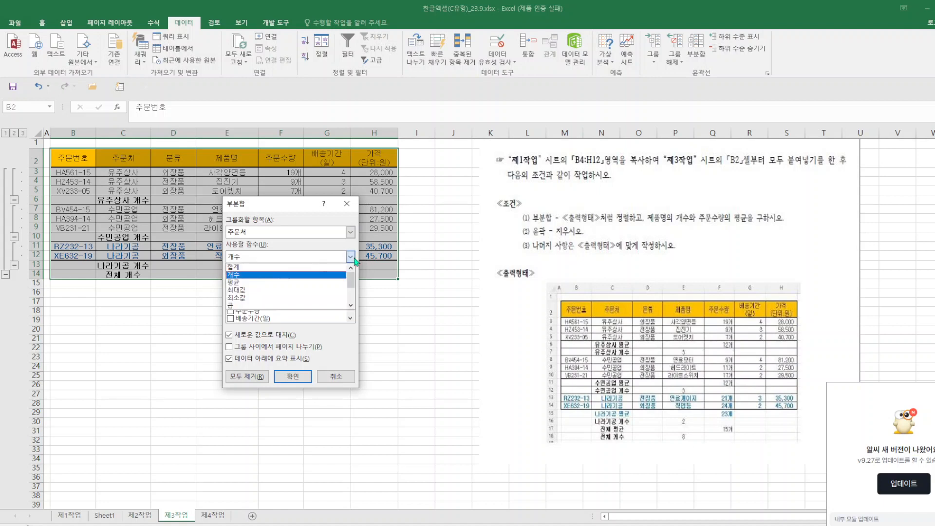
{"action": "left_click", "coordinate": [281, 282]}
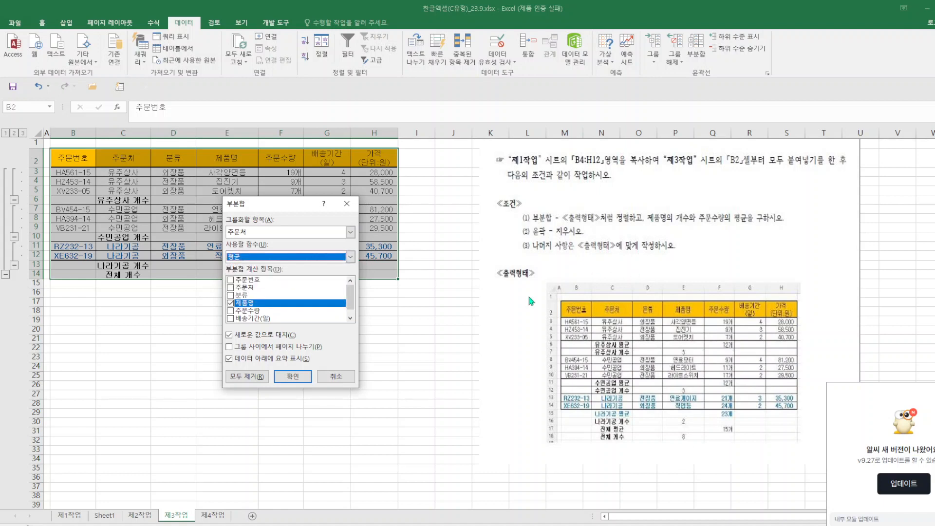
{"action": "left_click", "coordinate": [231, 303]}
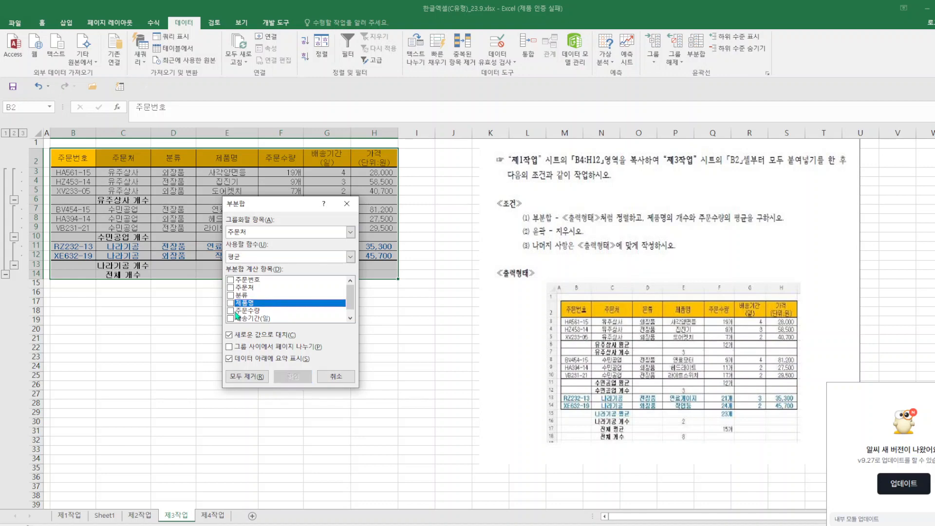
{"action": "left_click", "coordinate": [231, 311]}
{"action": "left_click", "coordinate": [229, 335]}
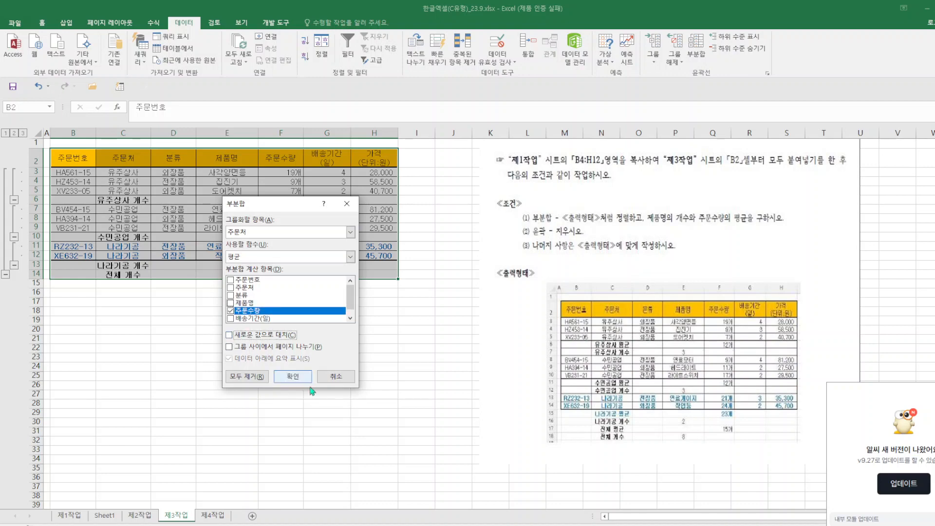
{"action": "left_click", "coordinate": [291, 377]}
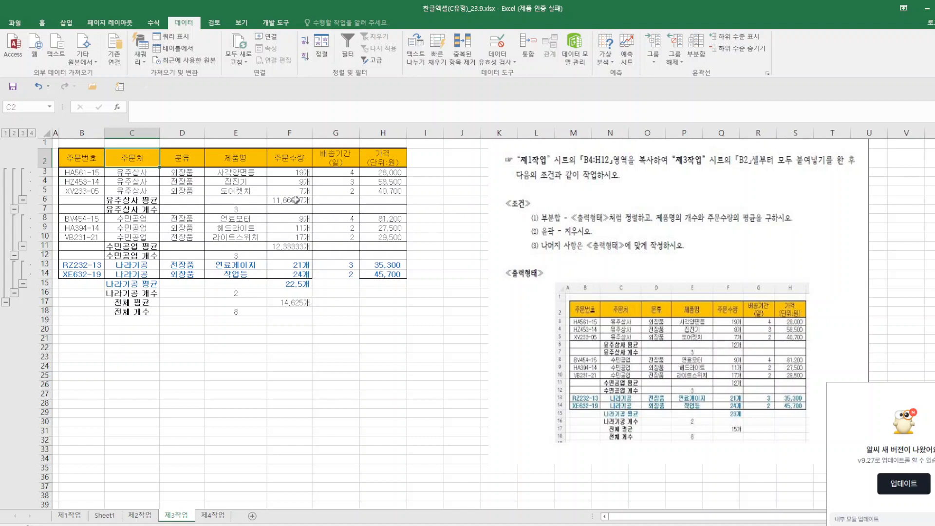
Format the 주문수량 average cells F6, F11, F15 and F17 as 숫자 with 0 decimal places.
{"action": "left_click", "coordinate": [295, 200]}
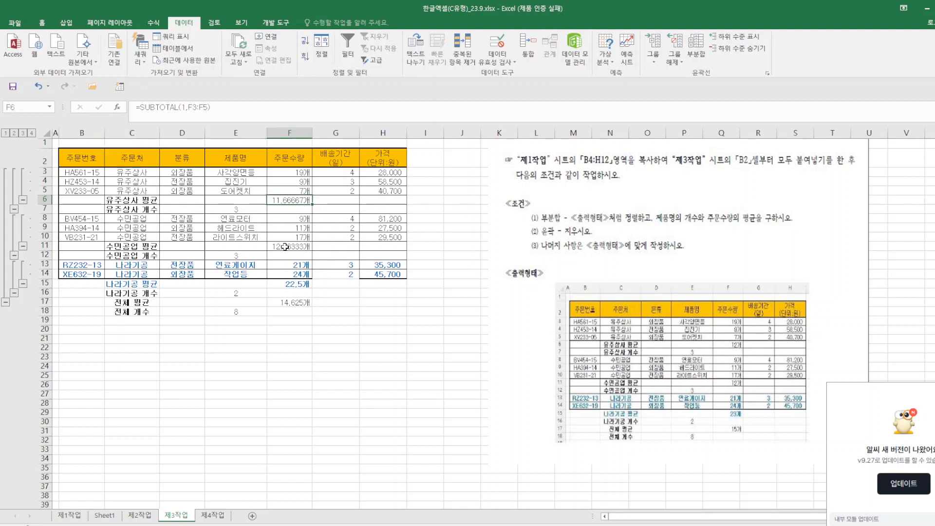
{"action": "left_click", "coordinate": [285, 247], "text": "ctrl"}
{"action": "left_click", "coordinate": [296, 285], "text": "ctrl"}
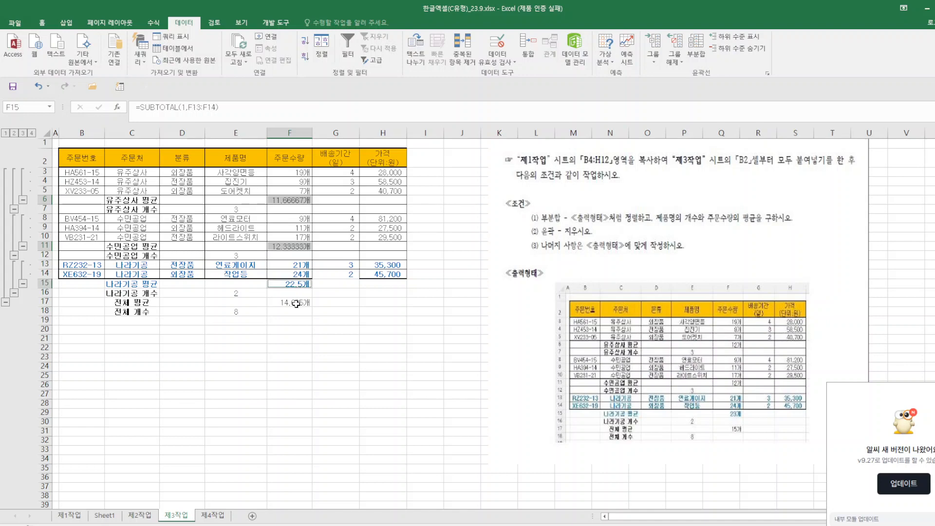
{"action": "left_click", "coordinate": [295, 303], "text": "ctrl"}
{"action": "right_click", "coordinate": [294, 304]}
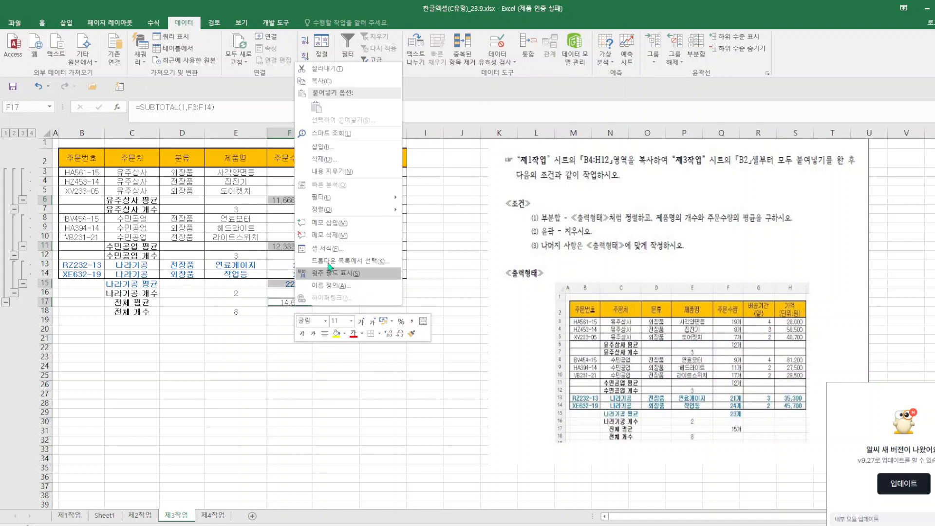
{"action": "left_click", "coordinate": [327, 249]}
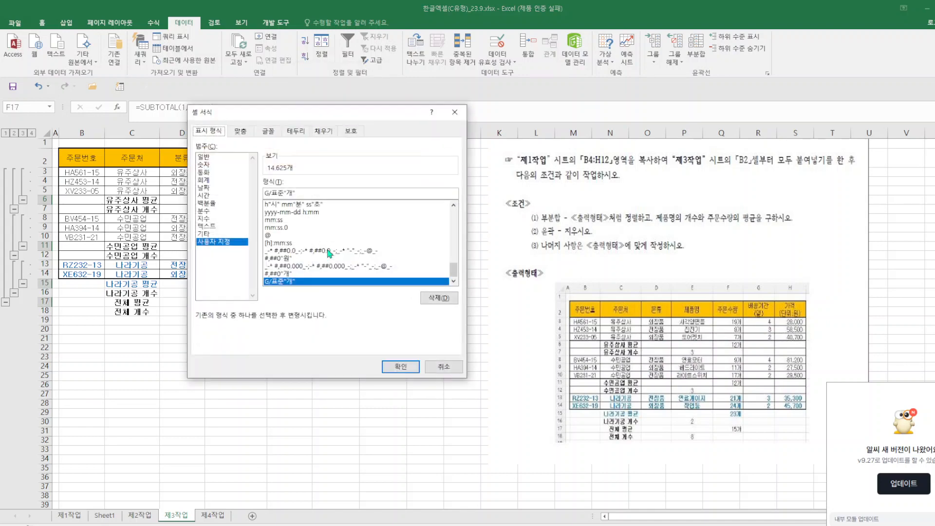
{"action": "left_click", "coordinate": [220, 165]}
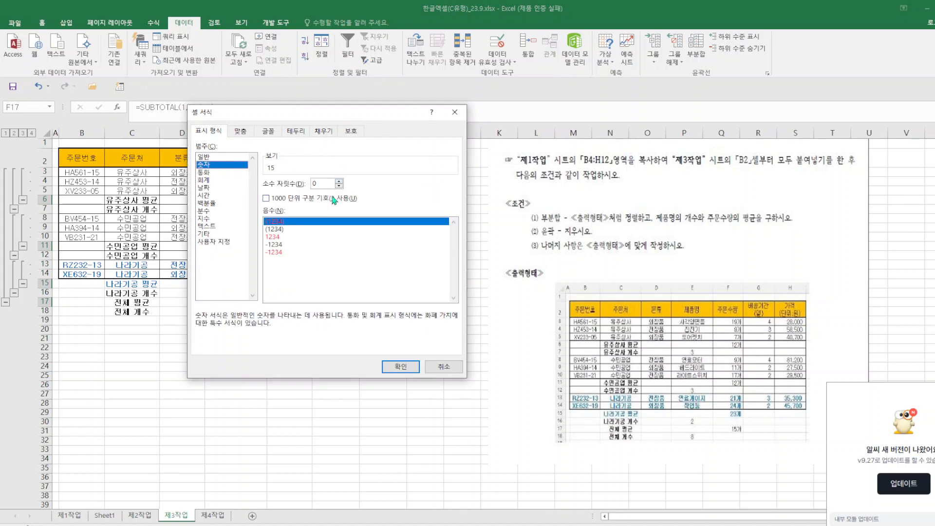
{"action": "left_click", "coordinate": [401, 365]}
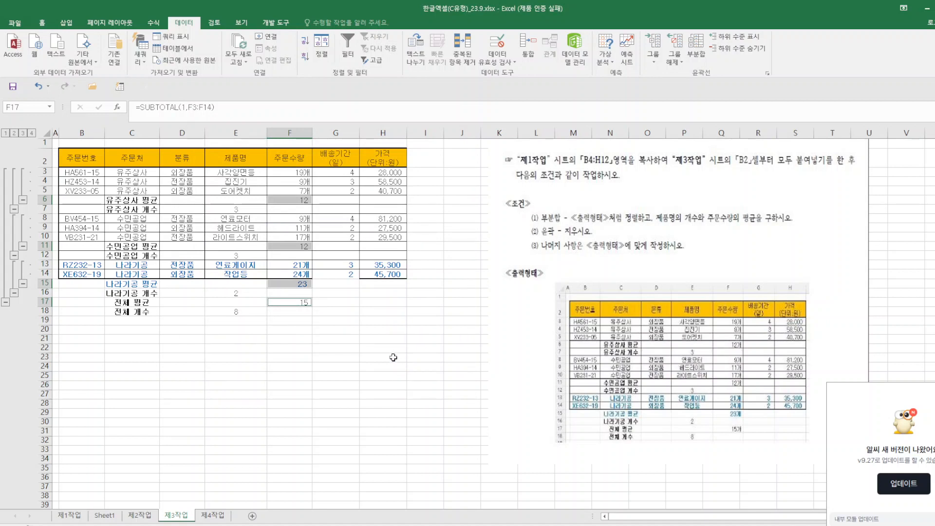
Try the custom number format G/표준"개" on the four 주문수량 average cells and undo it.
{"action": "right_click", "coordinate": [291, 284]}
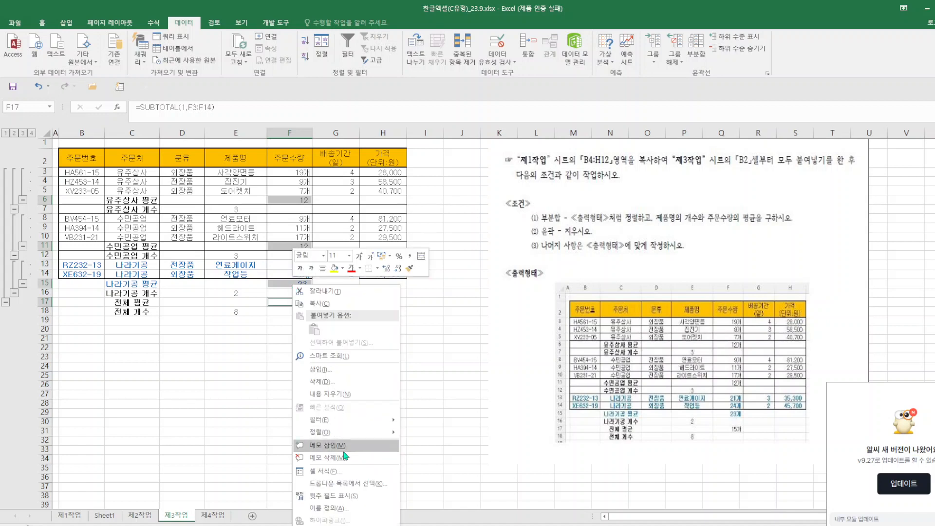
{"action": "left_click", "coordinate": [334, 469]}
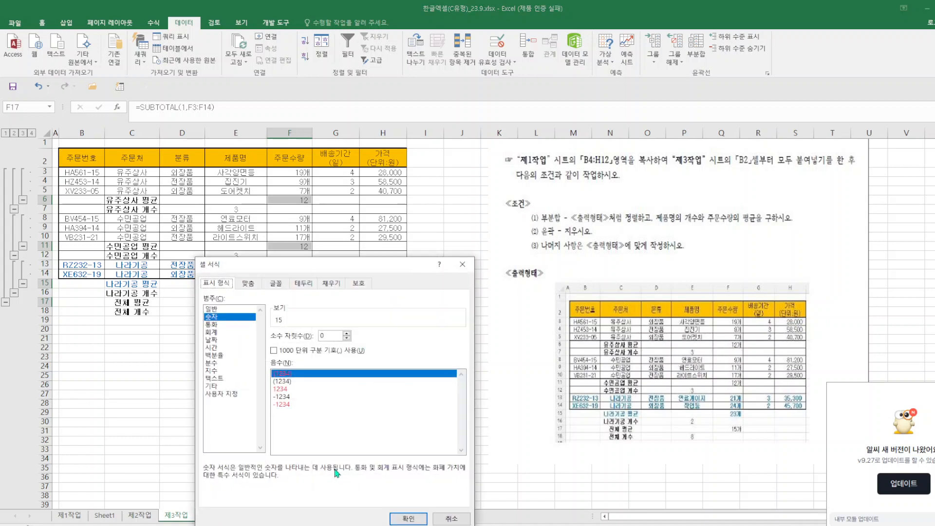
{"action": "left_click", "coordinate": [235, 394]}
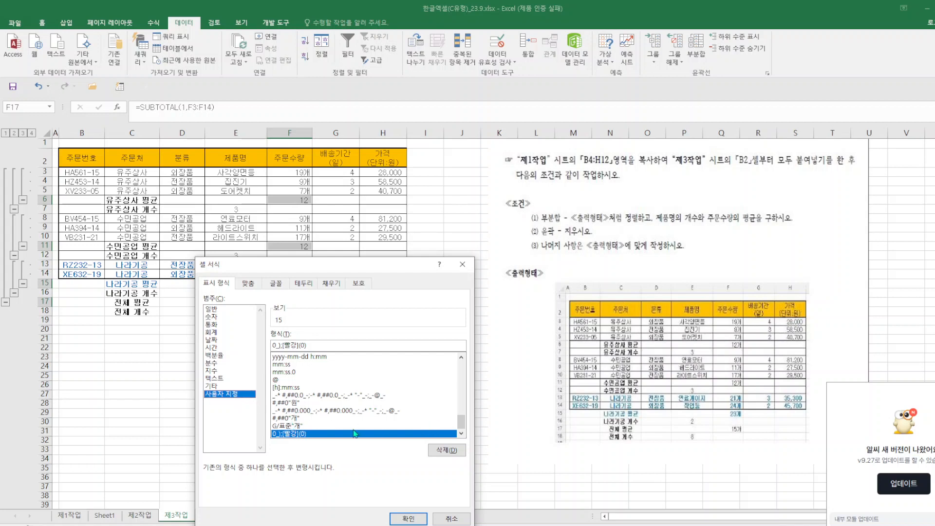
{"action": "left_click", "coordinate": [304, 425]}
{"action": "left_click", "coordinate": [408, 518]}
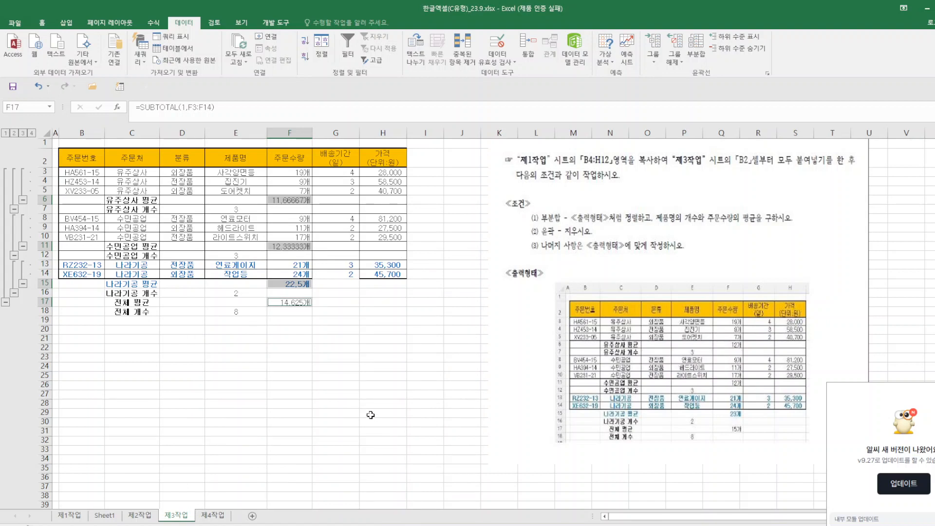
{"action": "key", "text": "ctrl+z"}
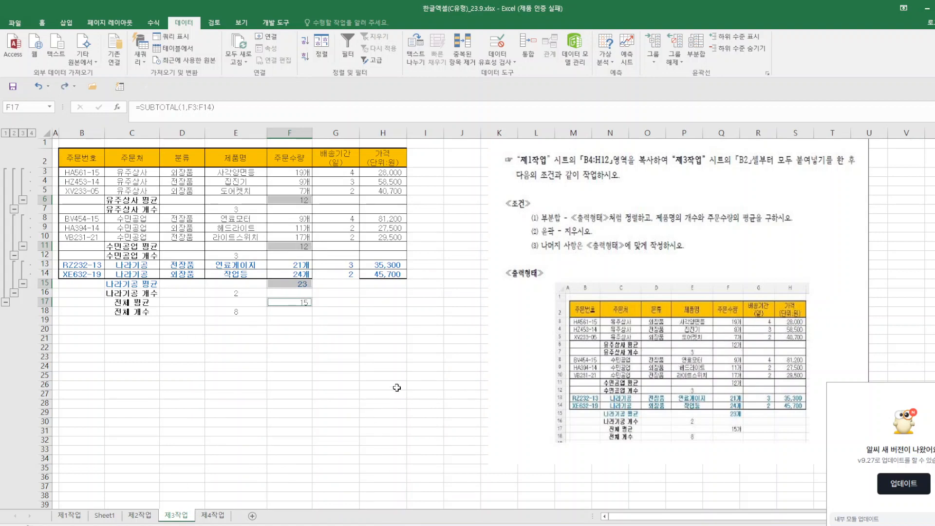
{"action": "left_click", "coordinate": [418, 385]}
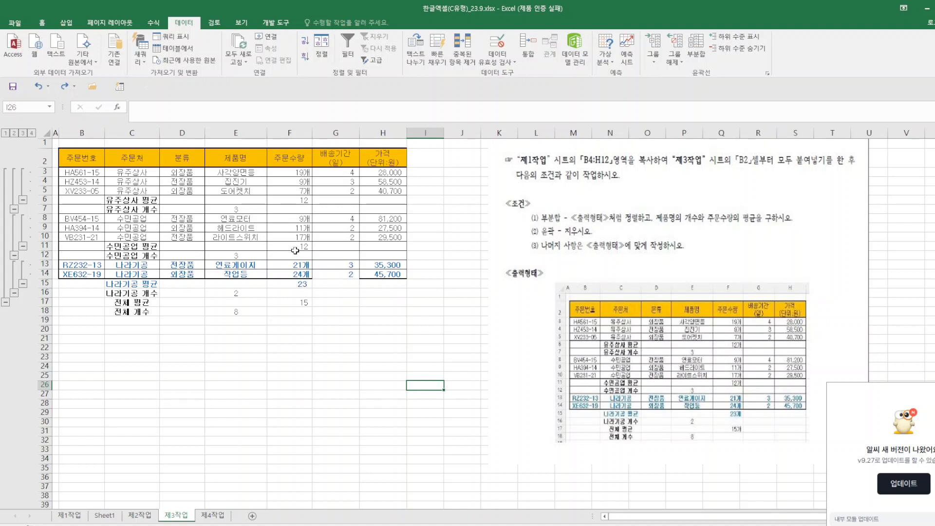
Select the four 주문수량 average cells F6, F11, F15 and F17 together.
{"action": "left_click", "coordinate": [305, 199]}
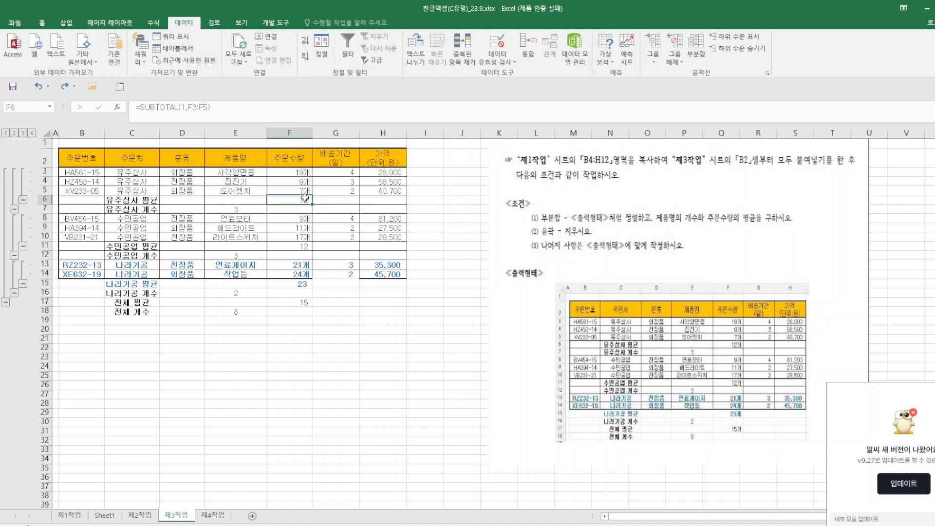
{"action": "left_click", "coordinate": [306, 246], "text": "ctrl"}
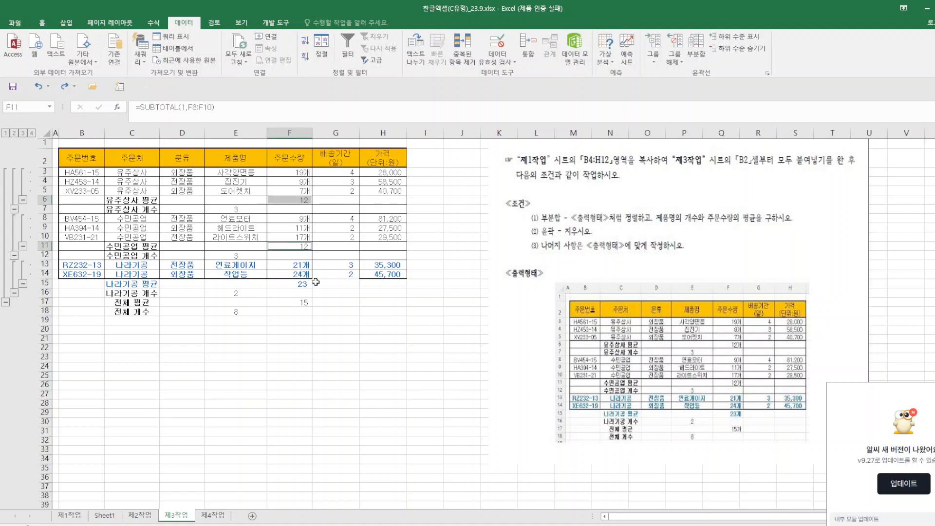
{"action": "left_click", "coordinate": [299, 284], "text": "ctrl"}
{"action": "left_click", "coordinate": [307, 302], "text": "ctrl"}
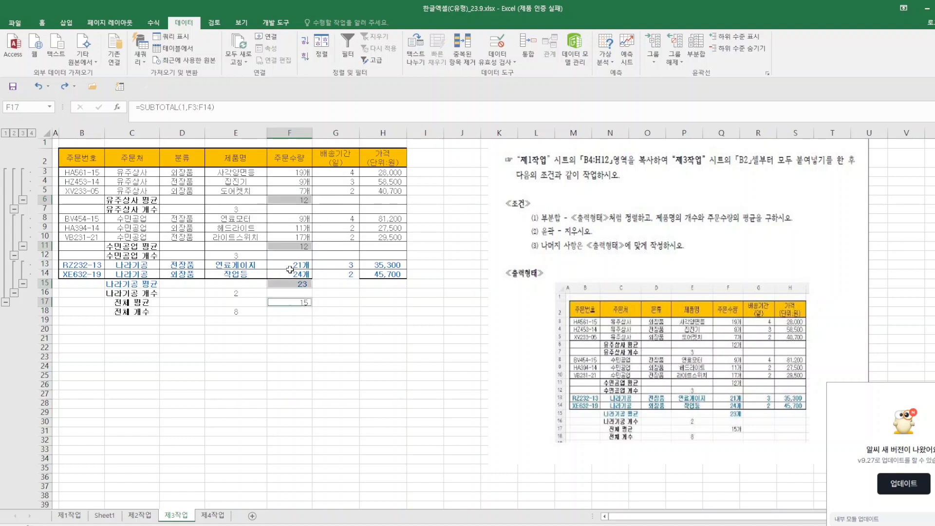
Try appending &"개" to the overall average formula in F17 and undo the edit.
{"action": "left_click", "coordinate": [253, 108]}
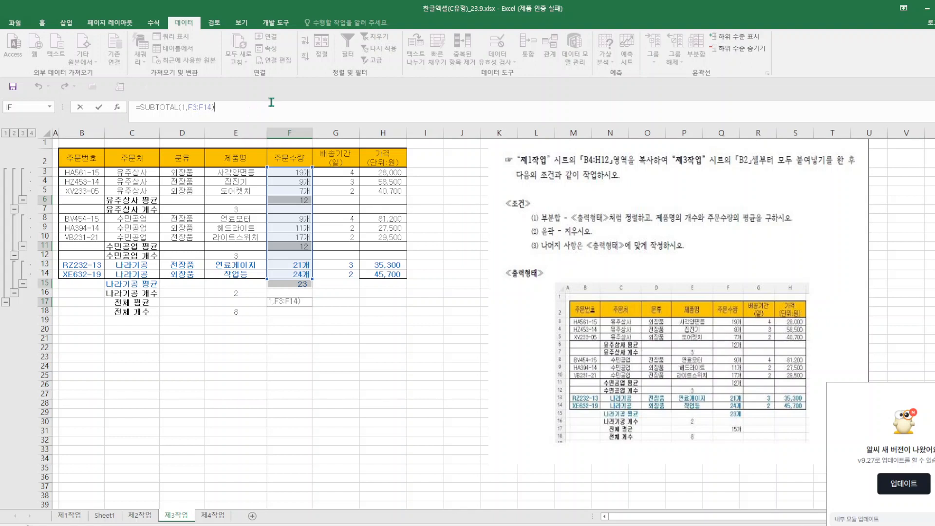
{"action": "type", "text": "&\"개"}
{"action": "key", "text": "Return"}
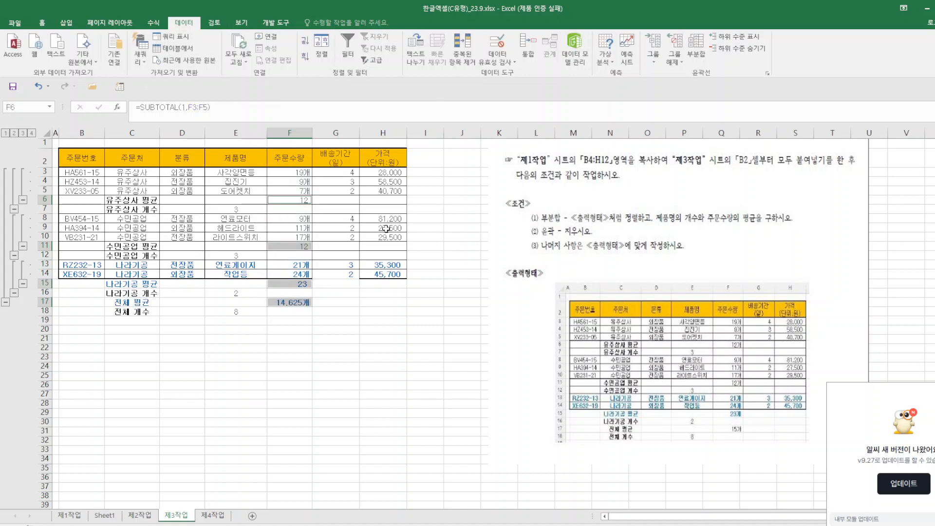
{"action": "key", "text": "ctrl+z"}
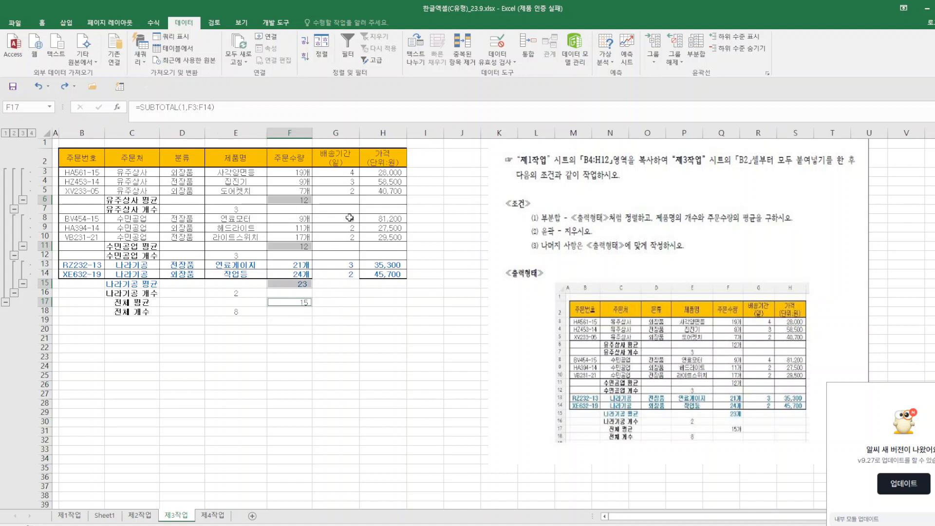
Apply the custom number format 0"개" to the selected 주문수량 average cells.
{"action": "right_click", "coordinate": [305, 200]}
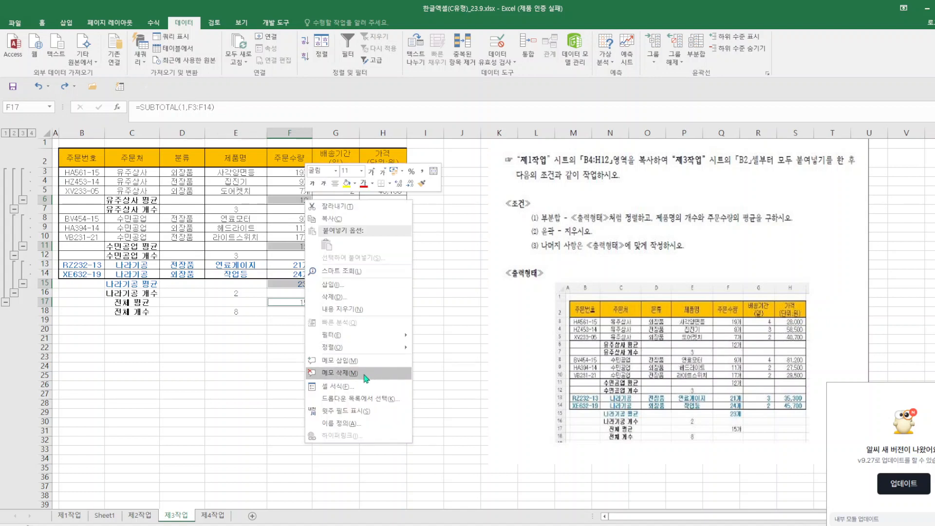
{"action": "left_click", "coordinate": [336, 386]}
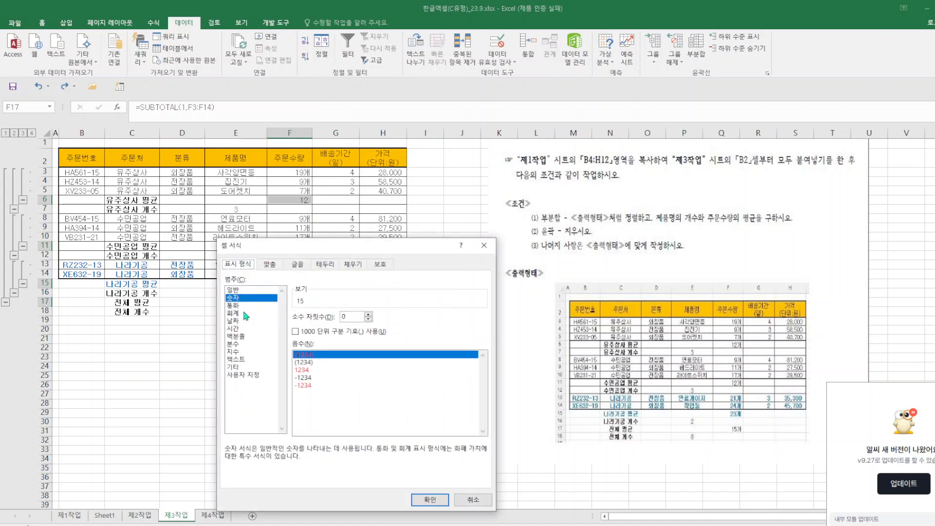
{"action": "left_click", "coordinate": [252, 375]}
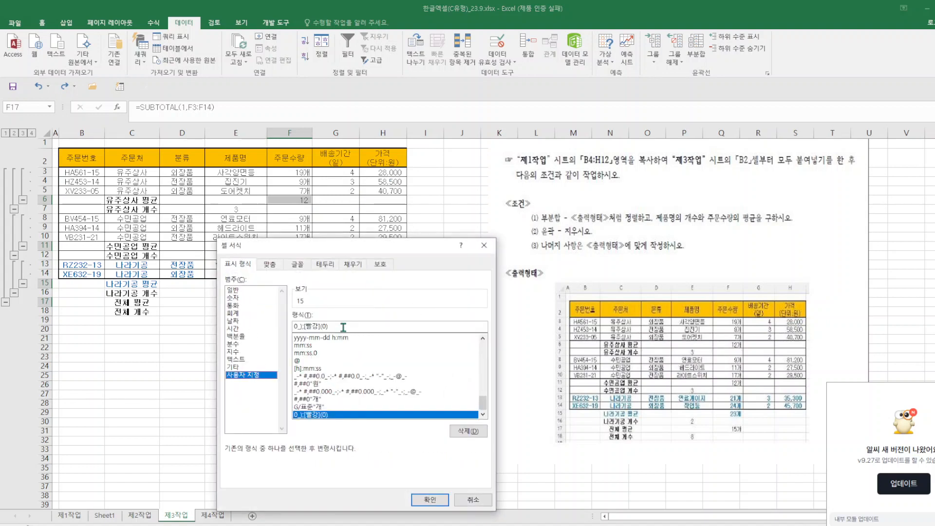
{"action": "left_click_drag", "start_coordinate": [342, 326], "coordinate": [233, 314]}
{"action": "type", "text": "0"}
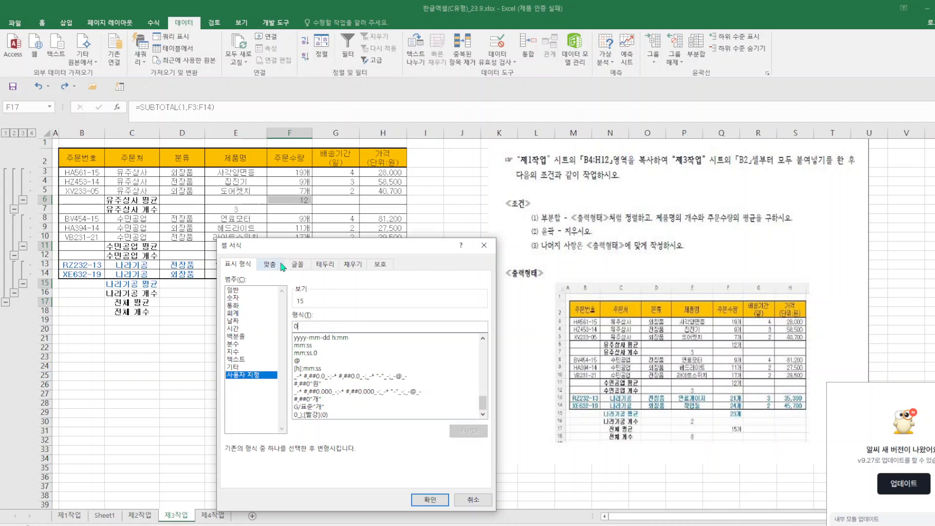
{"action": "type", "text": "\""}
{"action": "type", "text": "ㄱ"}
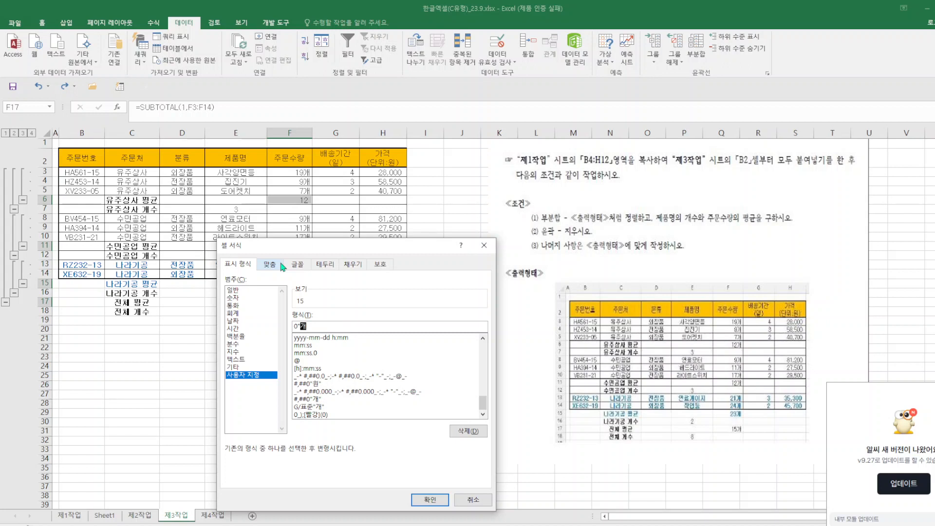
{"action": "key", "text": "Return"}
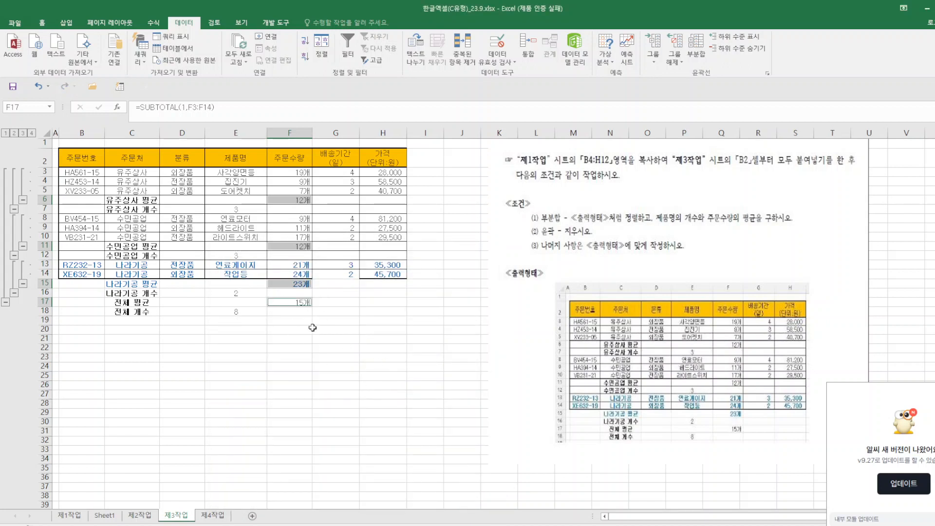
Clear the outline (윤곽 지우기) from the subtotal table on 제3작업.
{"action": "left_click", "coordinate": [389, 360]}
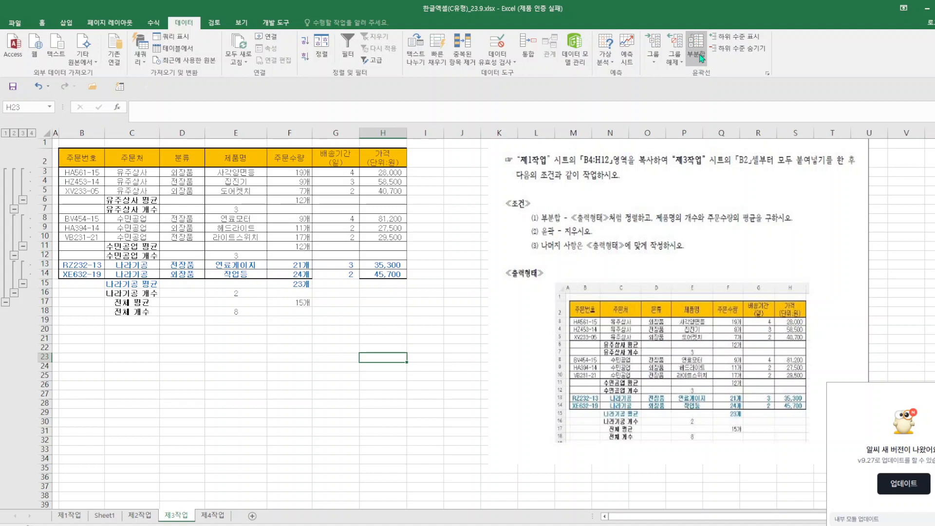
{"action": "left_click", "coordinate": [677, 58]}
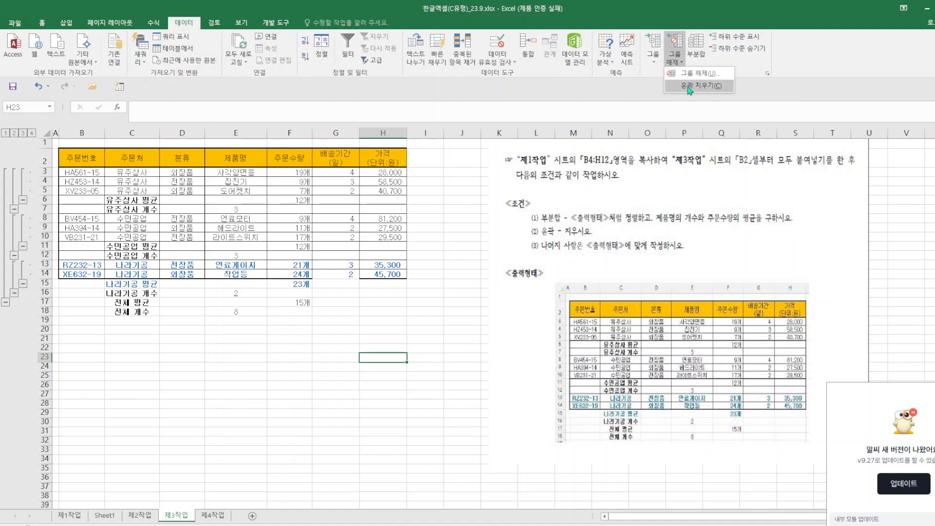
{"action": "left_click", "coordinate": [689, 86]}
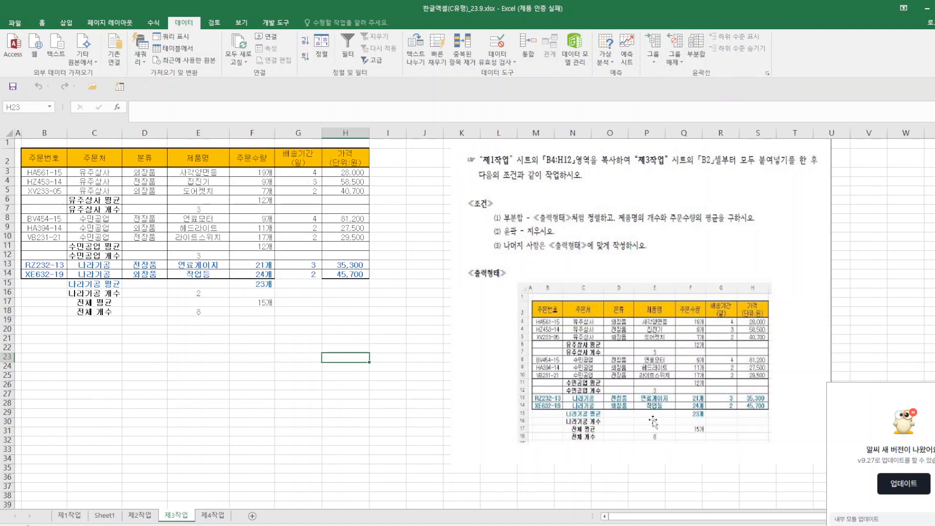
Apply a thick outside border around B2:H14 of the subtotal table.
{"action": "left_click_drag", "start_coordinate": [44, 158], "coordinate": [341, 274]}
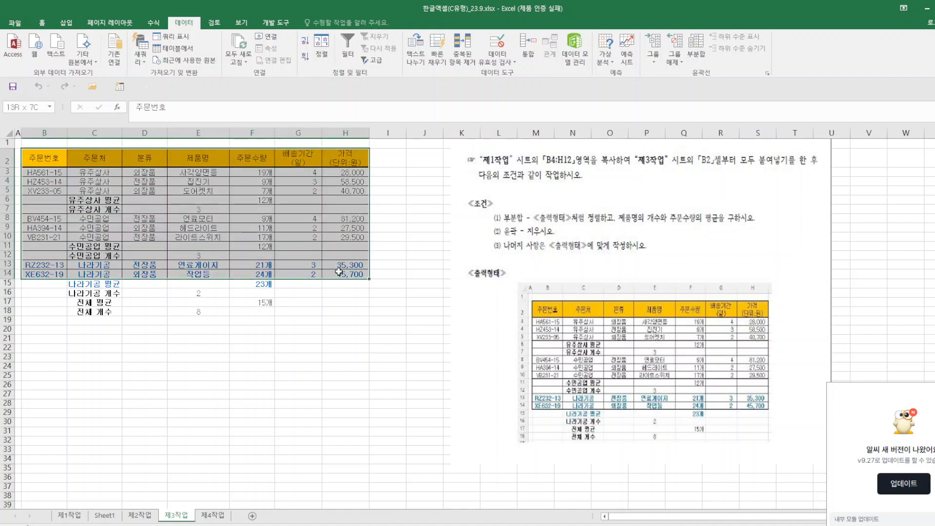
{"action": "left_click", "coordinate": [41, 22]}
{"action": "left_click", "coordinate": [126, 57]}
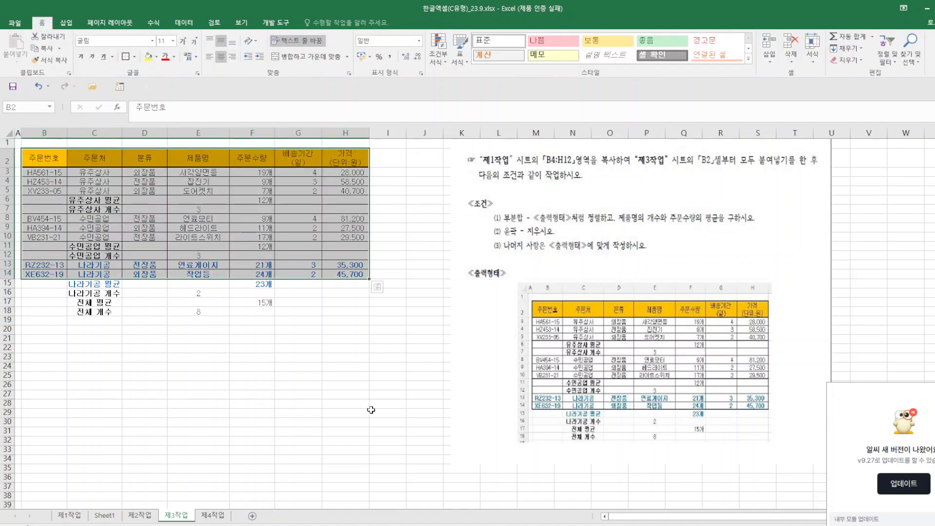
{"action": "left_click", "coordinate": [371, 415]}
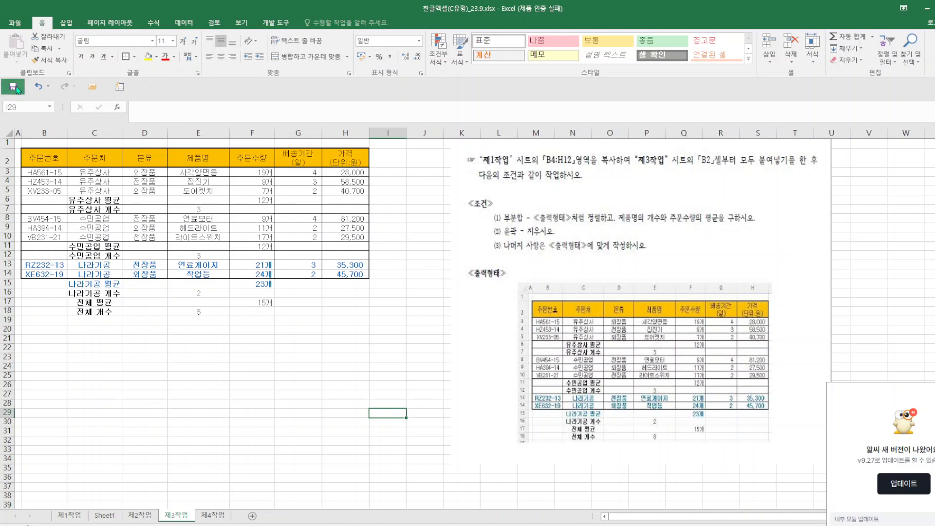
Insert a clustered column chart from the 제품명, 주문수량 and 가격 columns (E4:F12 and H4:H12) on the 제1작업 sheet.
{"action": "left_click", "coordinate": [215, 516]}
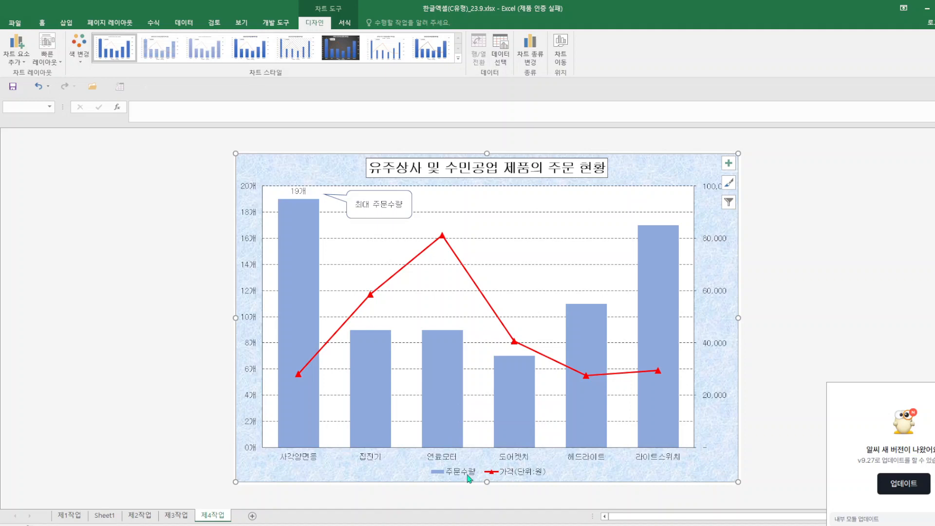
{"action": "left_click", "coordinate": [68, 515]}
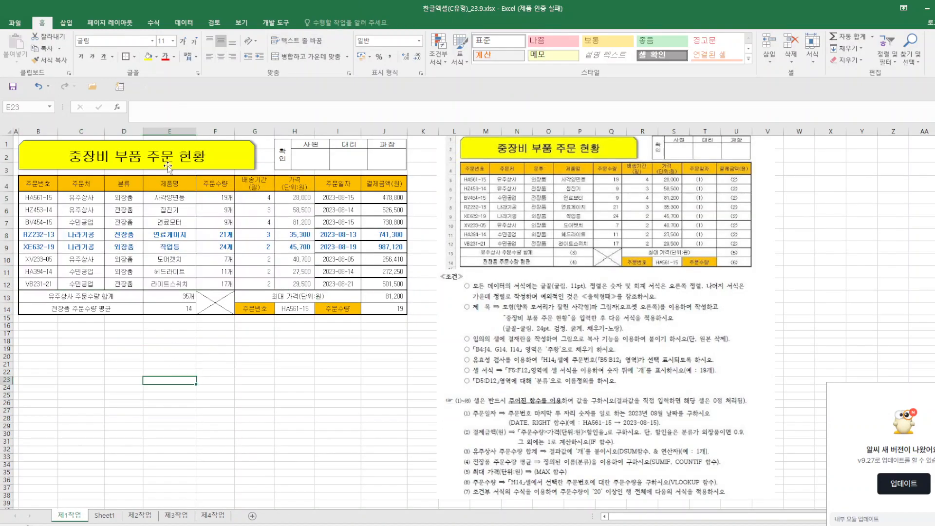
{"action": "left_click_drag", "start_coordinate": [169, 185], "coordinate": [169, 283]}
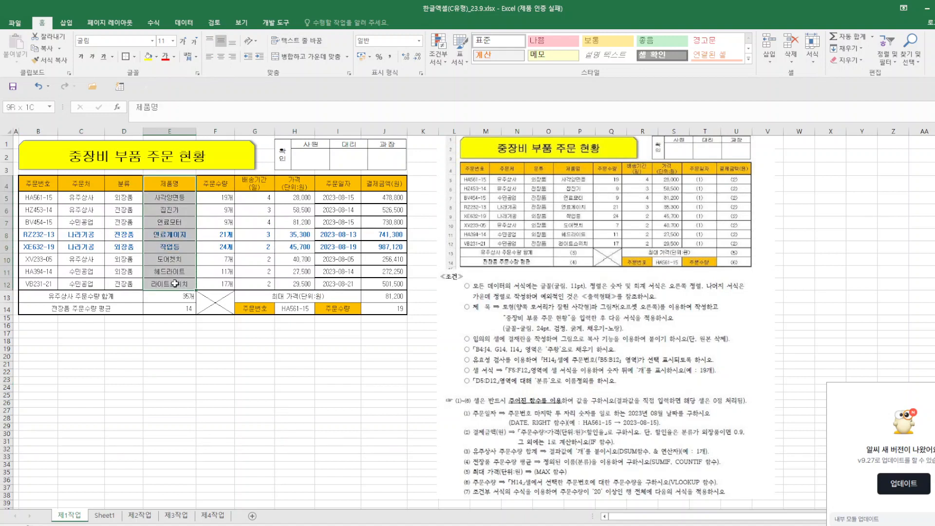
{"action": "left_click_drag", "start_coordinate": [226, 185], "coordinate": [227, 283]}
{"action": "left_click_drag", "start_coordinate": [295, 184], "coordinate": [287, 283]}
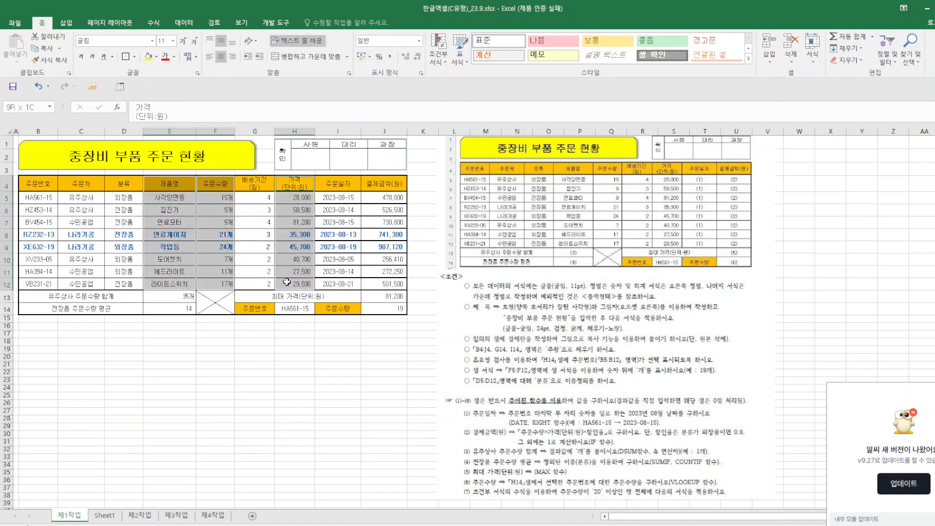
{"action": "left_click", "coordinate": [64, 23]}
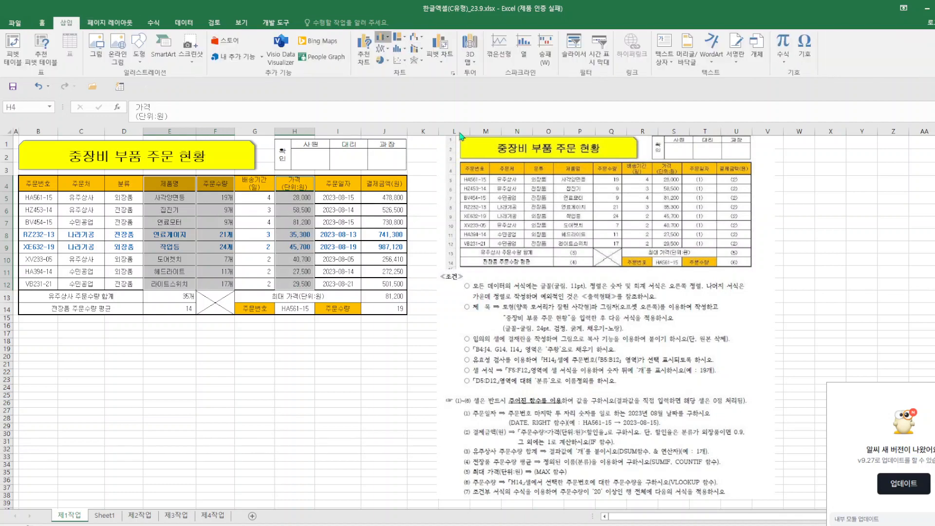
{"action": "left_click", "coordinate": [382, 37]}
{"action": "left_click", "coordinate": [393, 74]}
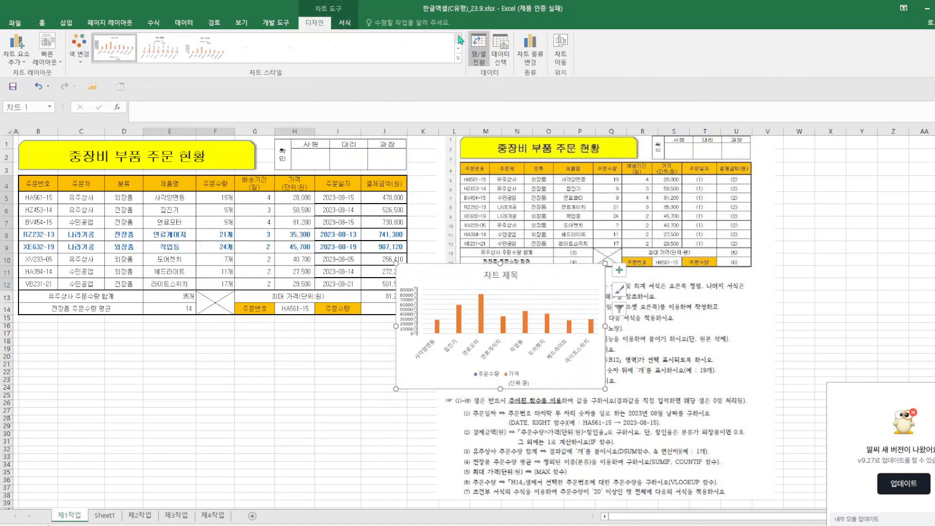
Move the chart to a new chart sheet named 제4작업2.
{"action": "left_click", "coordinate": [558, 42]}
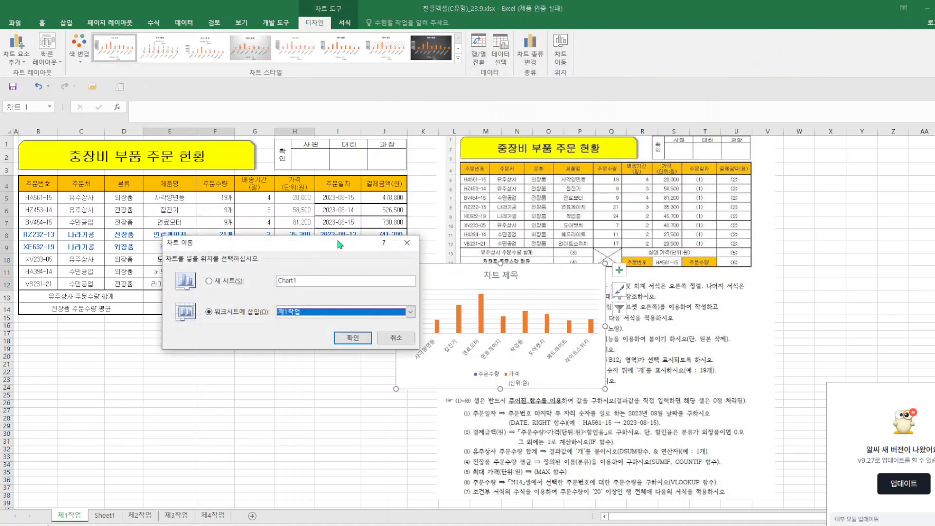
{"action": "left_click", "coordinate": [231, 283]}
{"action": "type", "text": "ㅈ"}
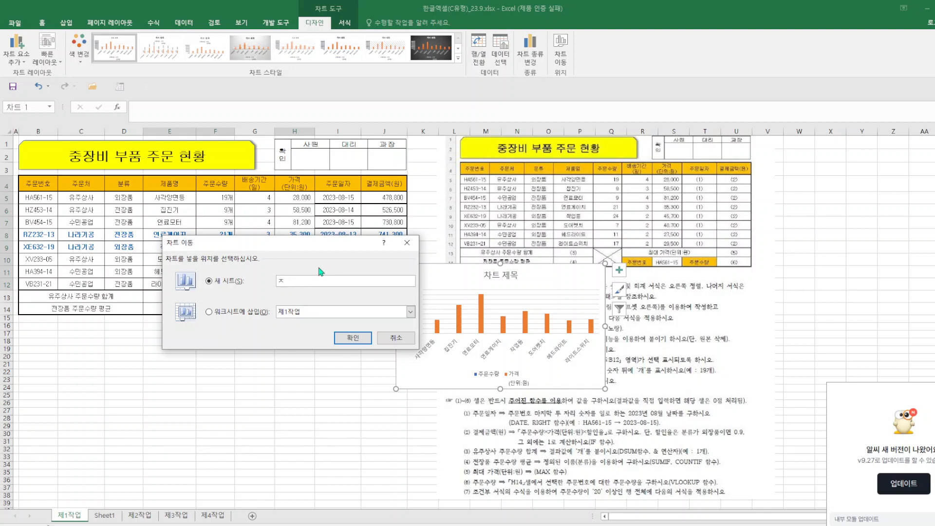
{"action": "type", "text": "4작ㅇ"}
{"action": "type", "text": "어"}
{"action": "left_click", "coordinate": [353, 337]}
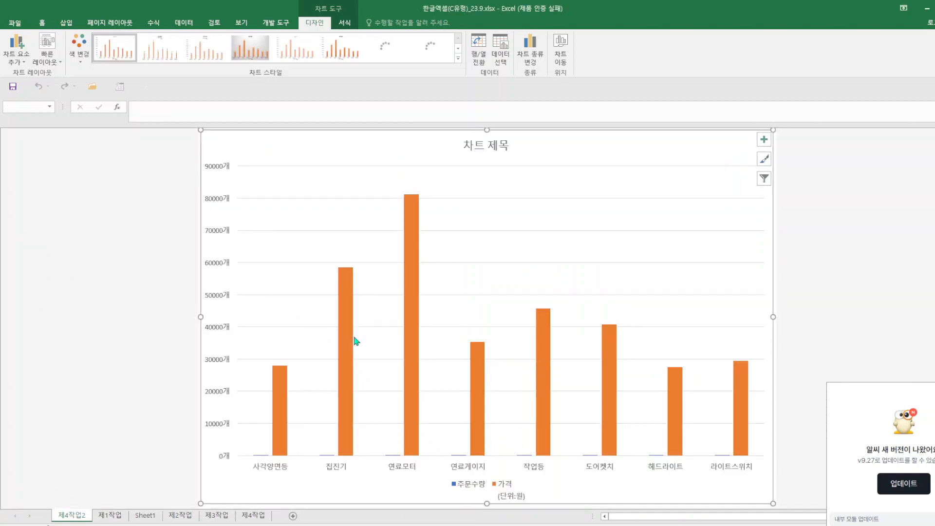
Change the 가격(단위:원) series to a line with markers (표식이 있는 꺾은선형) on the secondary axis.
{"action": "right_click", "coordinate": [416, 328]}
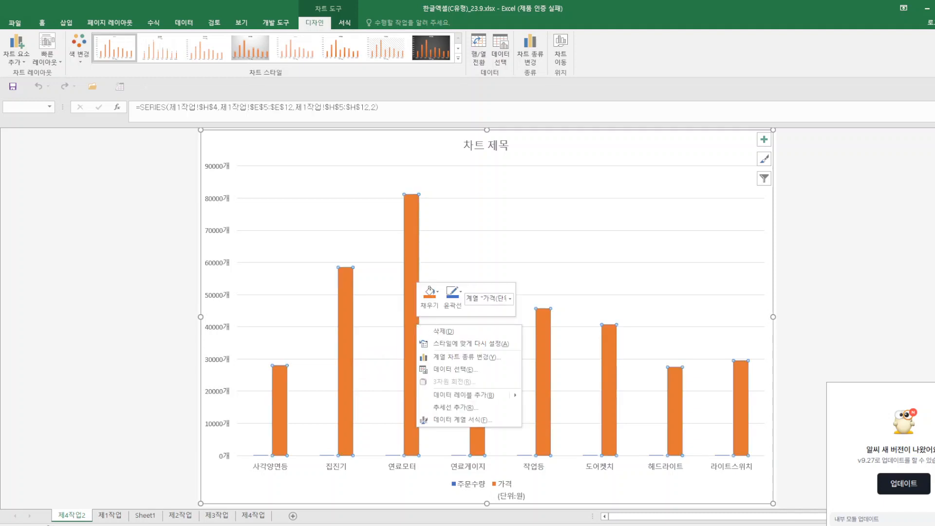
{"action": "left_click", "coordinate": [471, 358]}
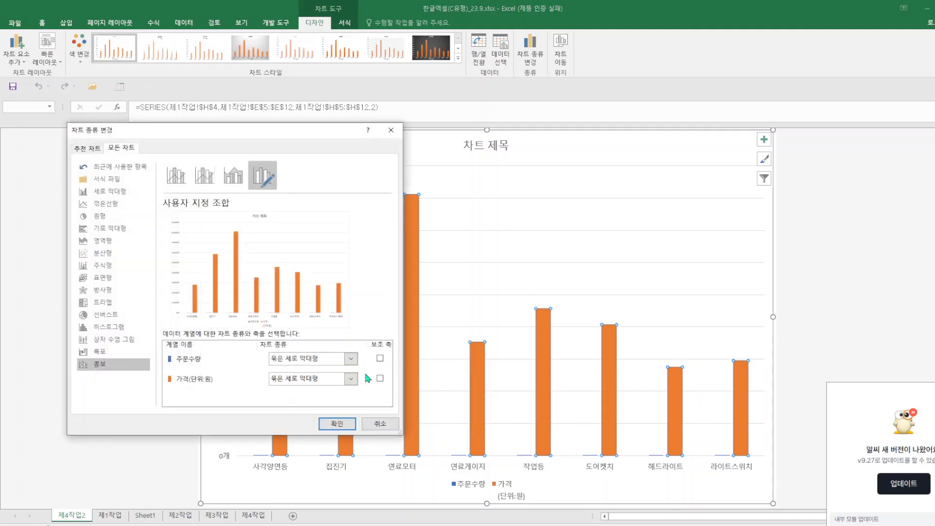
{"action": "left_click", "coordinate": [352, 379]}
{"action": "left_click", "coordinate": [367, 286]}
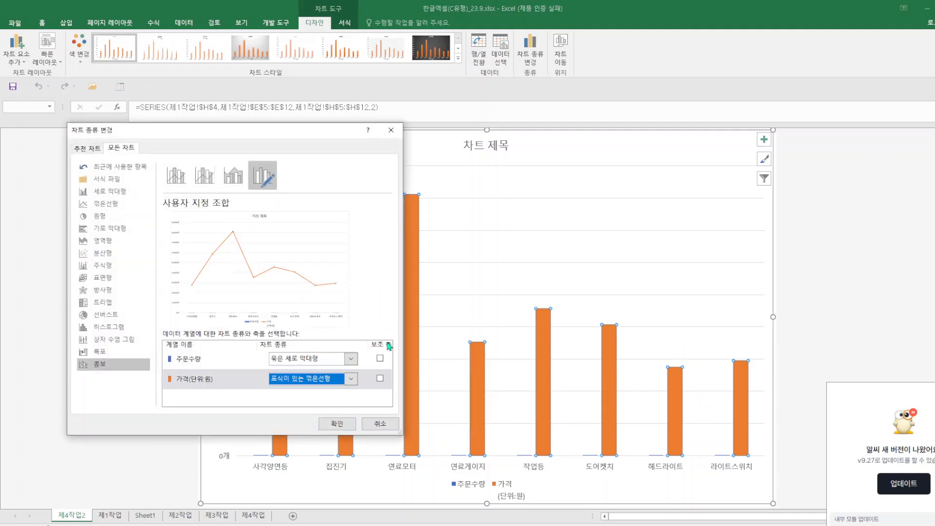
{"action": "left_click", "coordinate": [380, 379]}
{"action": "left_click", "coordinate": [337, 423]}
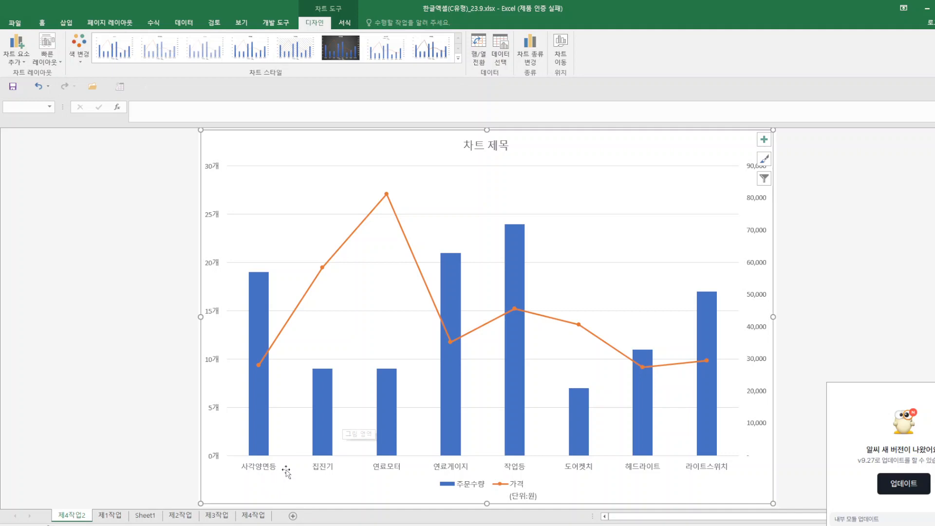
Exclude the 연료게이지 and 작업등 categories from the chart's source data.
{"action": "left_click", "coordinate": [501, 49]}
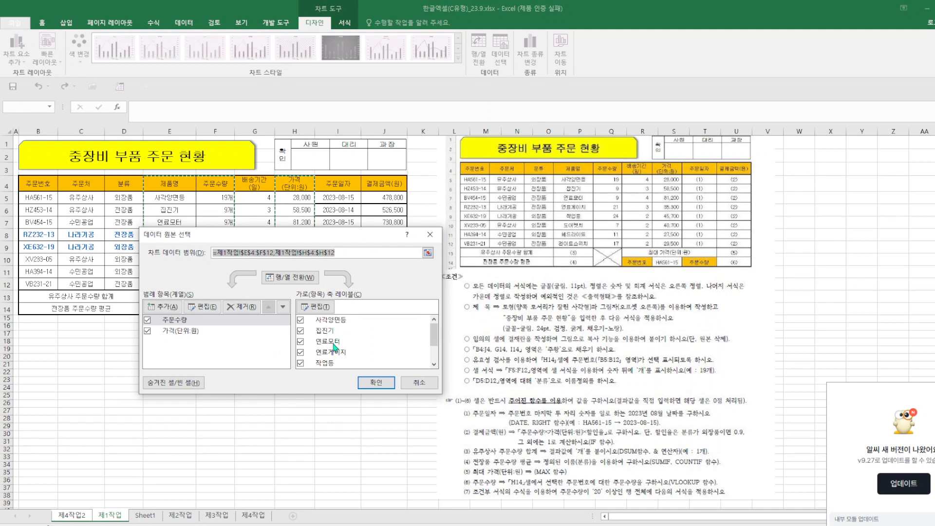
{"action": "left_click", "coordinate": [301, 352]}
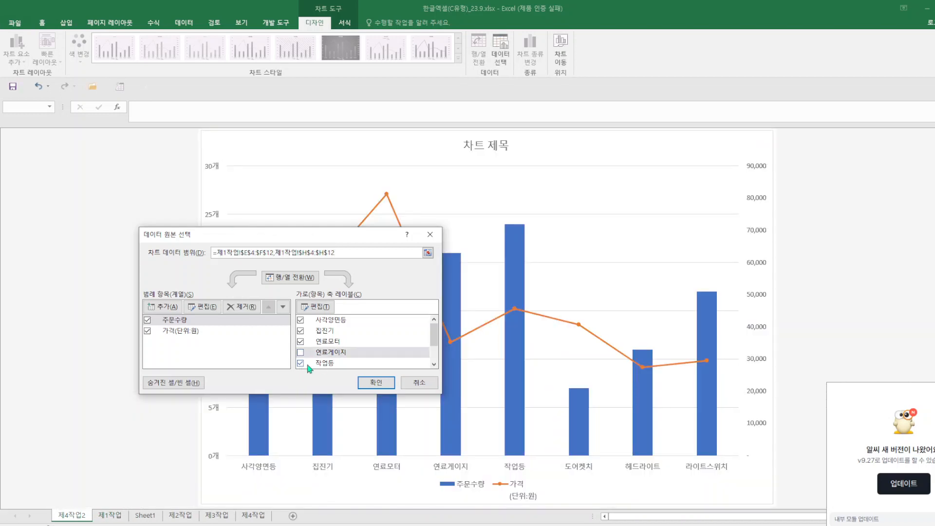
{"action": "left_click", "coordinate": [297, 365]}
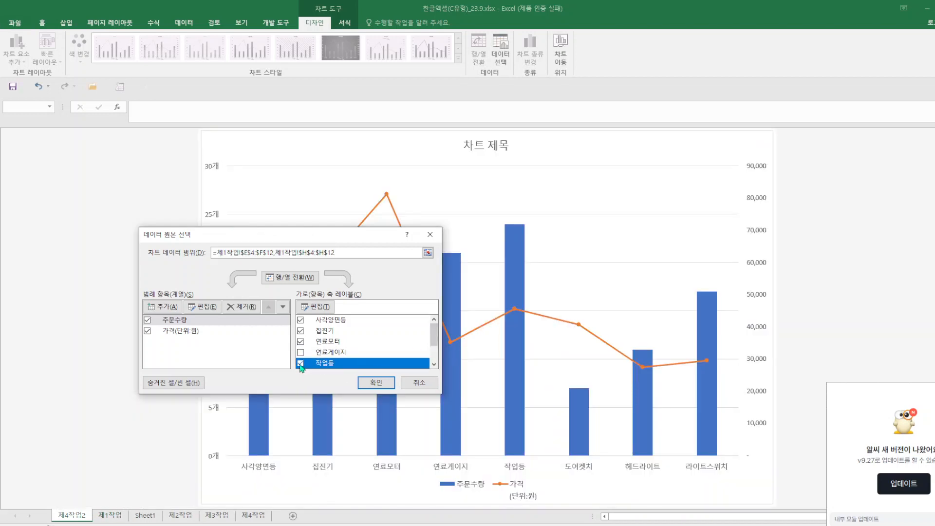
{"action": "left_click", "coordinate": [300, 364]}
{"action": "left_click_drag", "start_coordinate": [435, 342], "coordinate": [435, 346]}
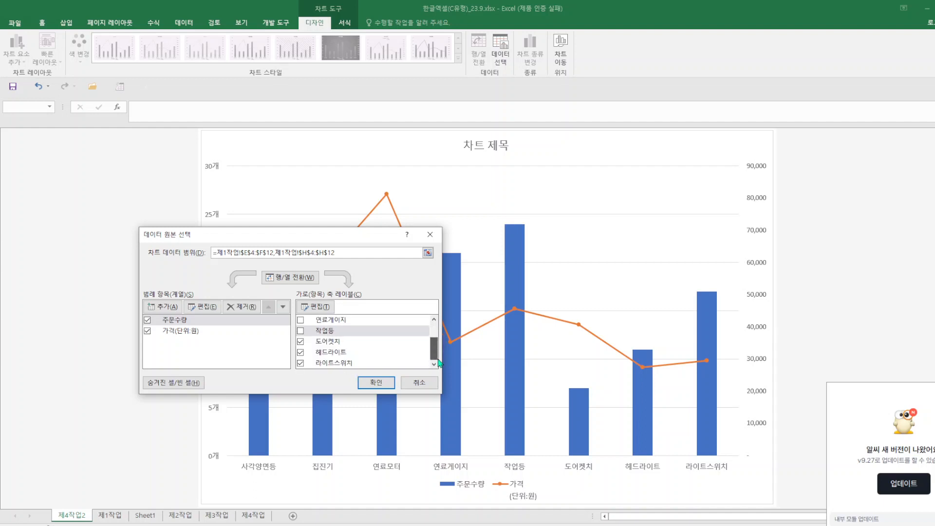
{"action": "scroll", "coordinate": [435, 344], "scroll_direction": "down", "scroll_amount": 1}
{"action": "left_click", "coordinate": [376, 383]}
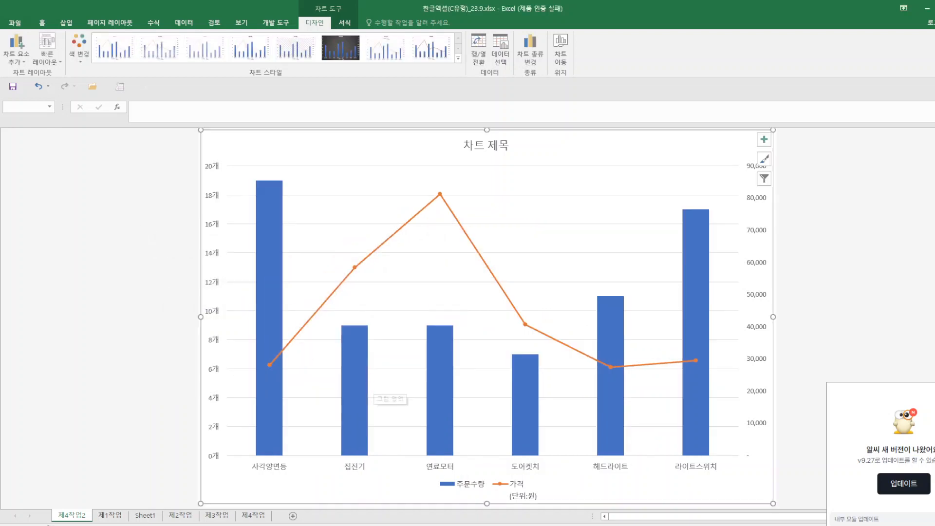
Check the finished chart on 제4작업 and apply the third quick layout, with wide columns and a legend below, to the 제4작업2 chart.
{"action": "left_click", "coordinate": [253, 515]}
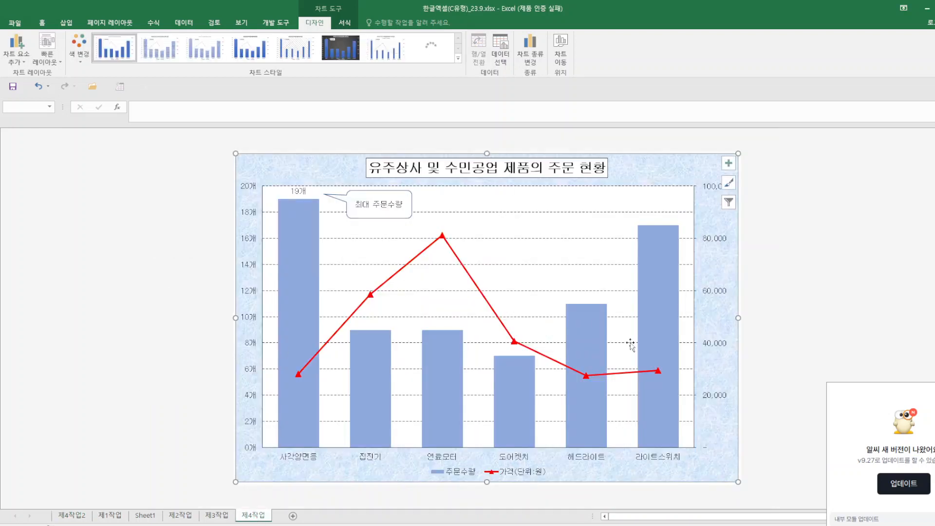
{"action": "left_click", "coordinate": [83, 517]}
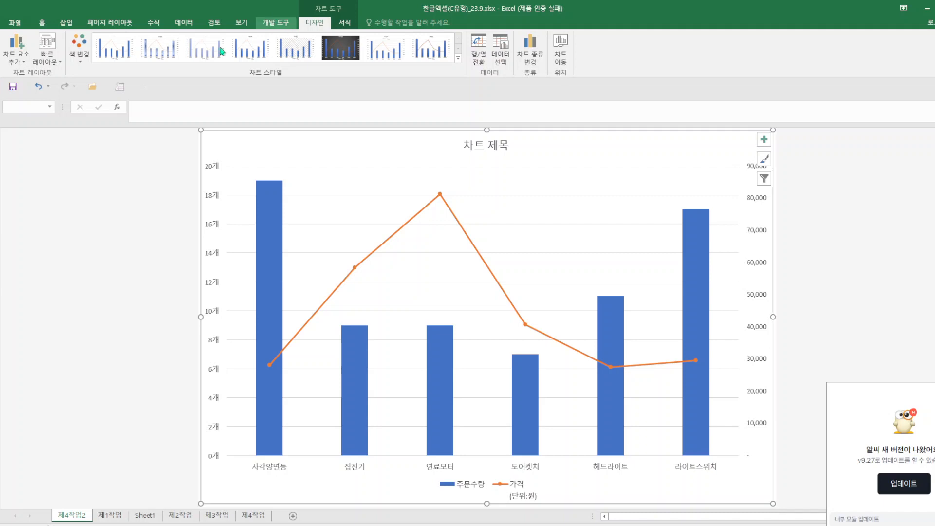
{"action": "left_click", "coordinate": [57, 68]}
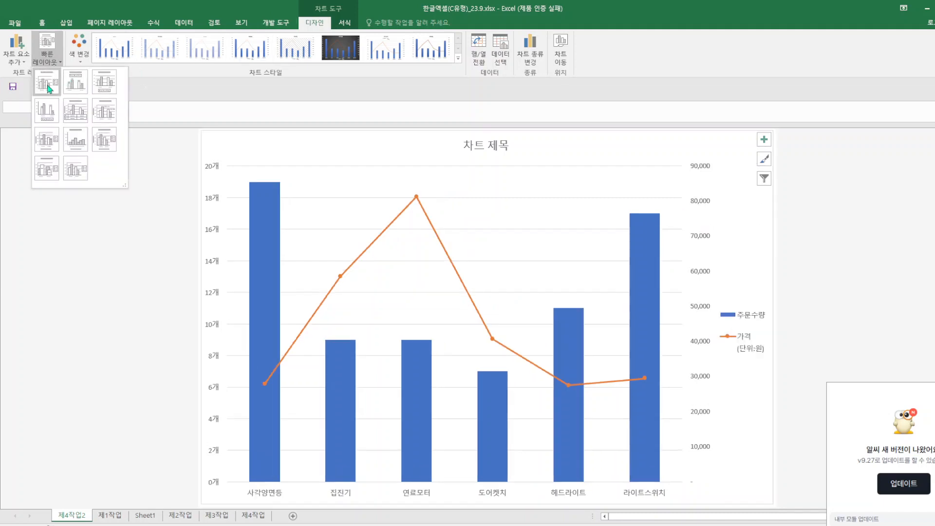
{"action": "left_click", "coordinate": [110, 88]}
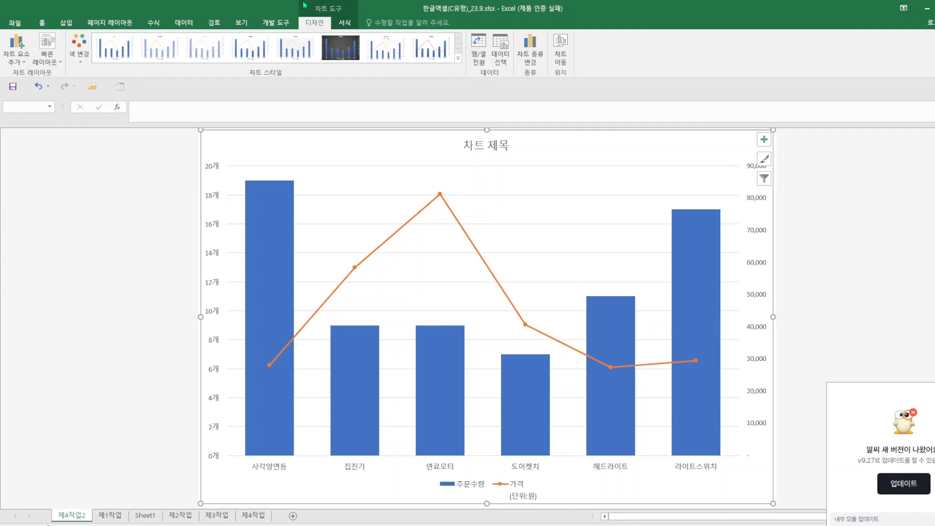
Set the font of the whole chart to 굴림 at size 11.
{"action": "left_click", "coordinate": [42, 23]}
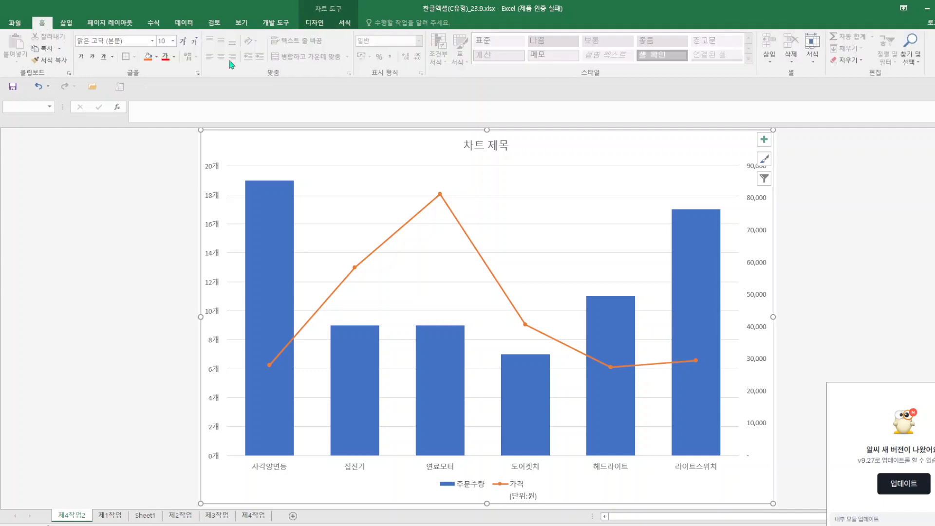
{"action": "left_click", "coordinate": [122, 43]}
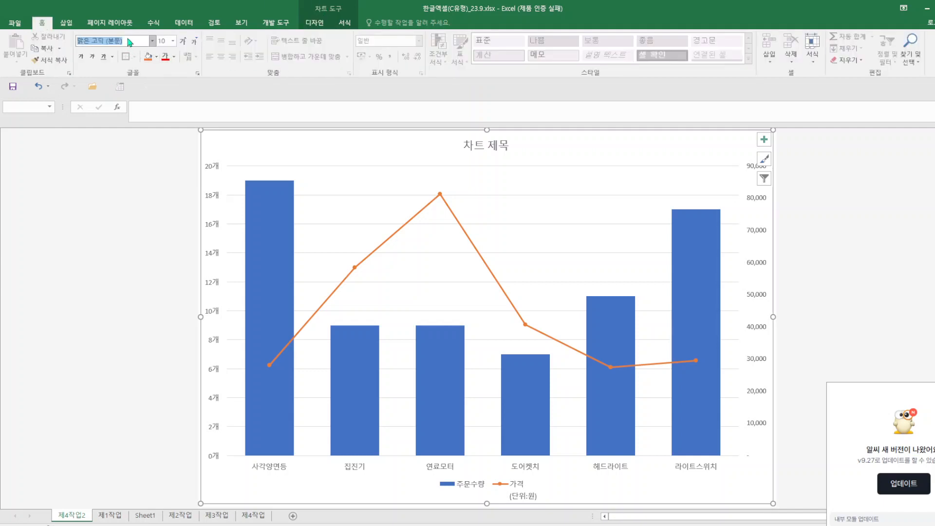
{"action": "type", "text": "굴림"}
{"action": "key", "text": "Return"}
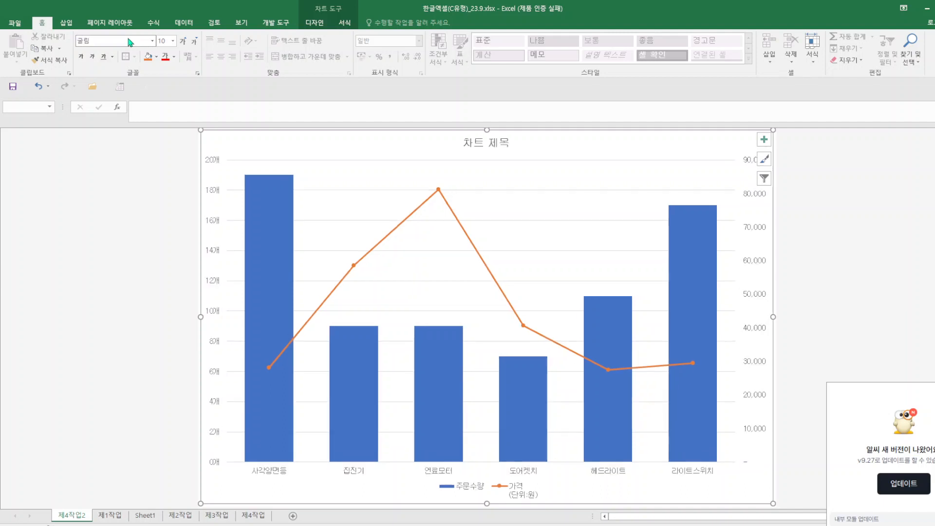
{"action": "left_click", "coordinate": [173, 41]}
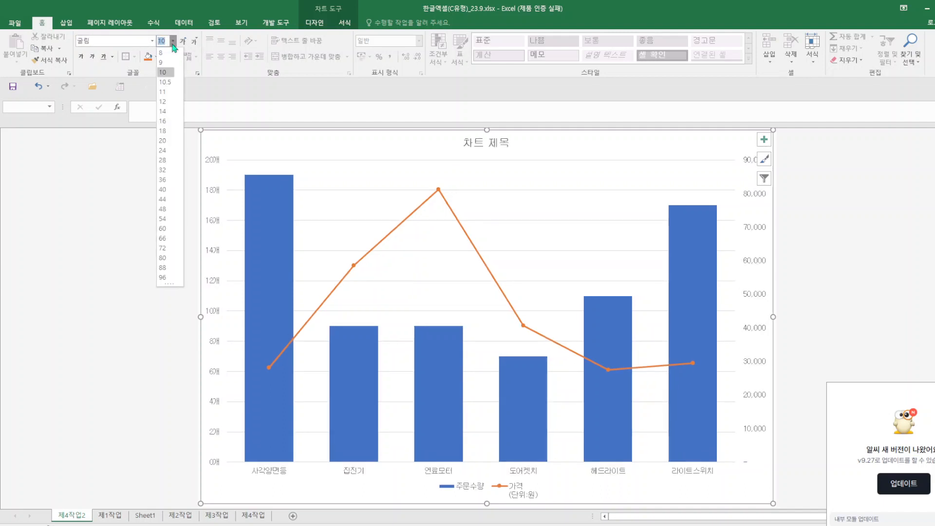
{"action": "left_click", "coordinate": [171, 95]}
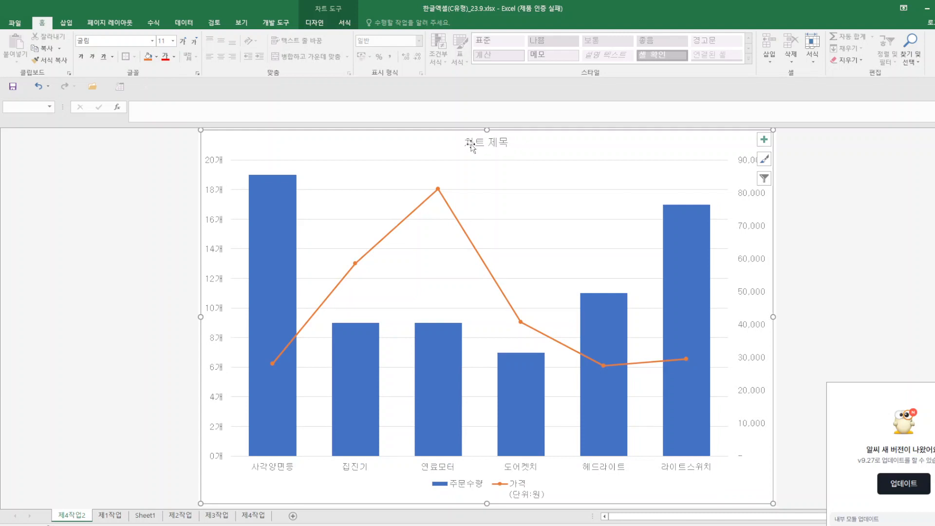
Replace the chart title with 유주상사 및 수민공업 제품의 주문 현황.
{"action": "left_click", "coordinate": [470, 143]}
{"action": "left_click_drag", "start_coordinate": [469, 144], "coordinate": [512, 146]}
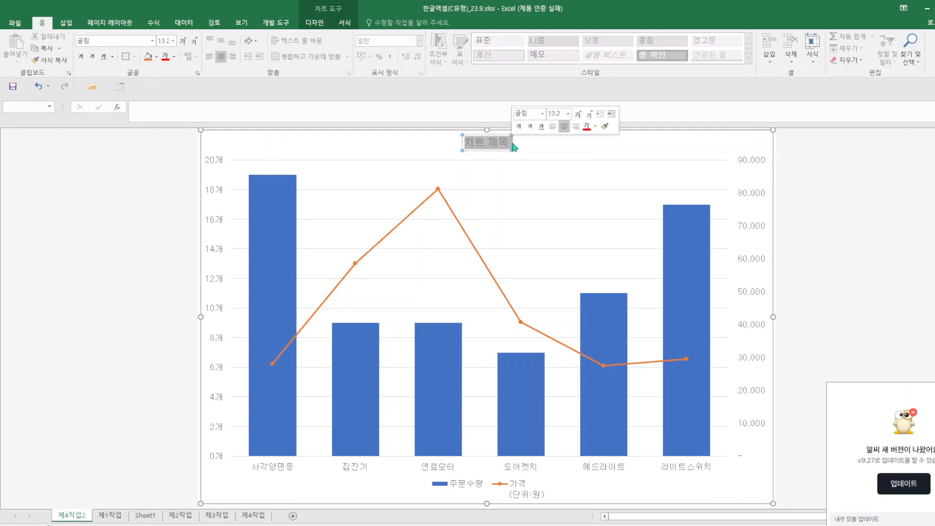
{"action": "type", "text": "유주상사"}
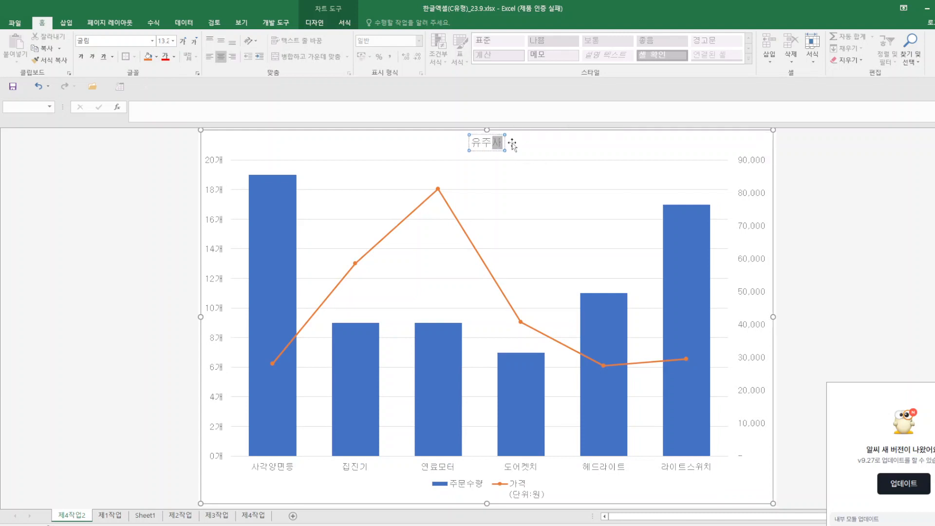
{"action": "type", "text": " 및 수리고"}
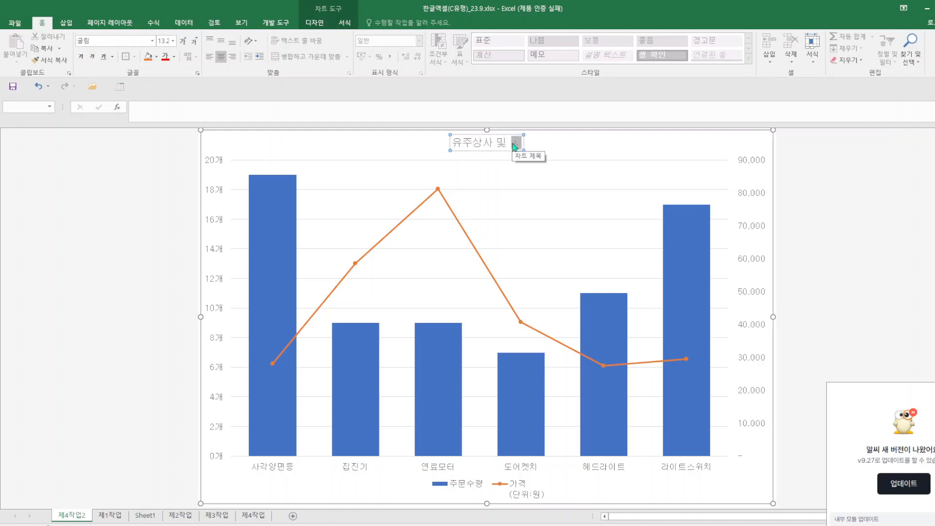
{"action": "type", "text": "ㅇ업 제ㅠ품으"}
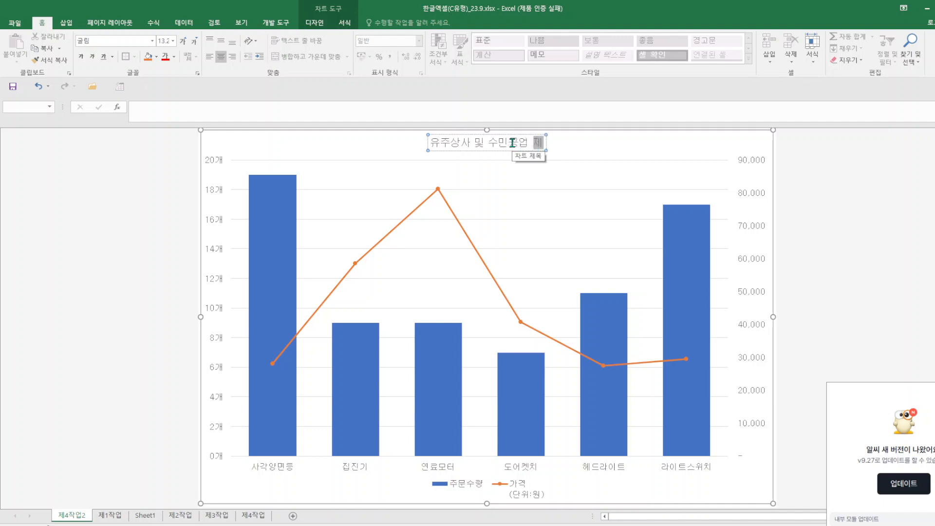
{"action": "key", "text": "BackSpace"}
{"action": "key", "text": "BackSpace"}
{"action": "key", "text": "BackSpace"}
{"action": "key", "text": "BackSpace"}
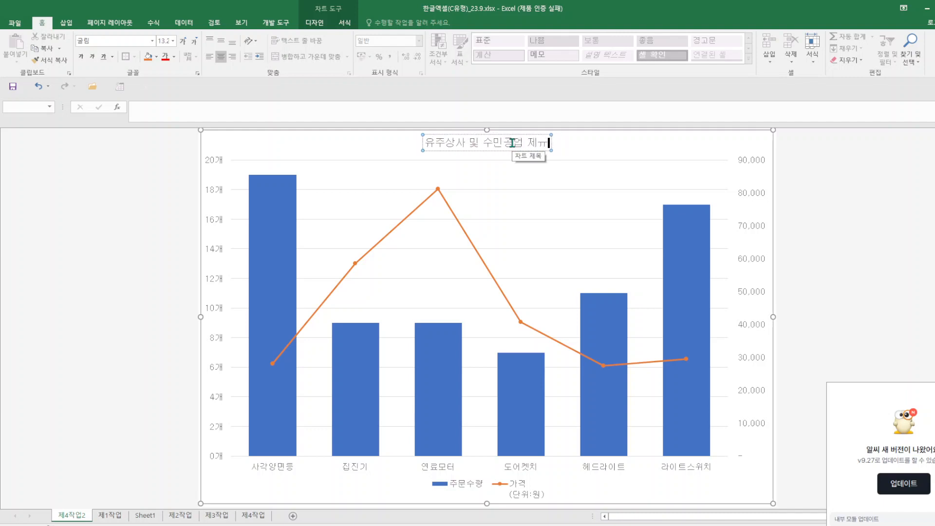
{"action": "type", "text": "푸ㅁ의 주문"}
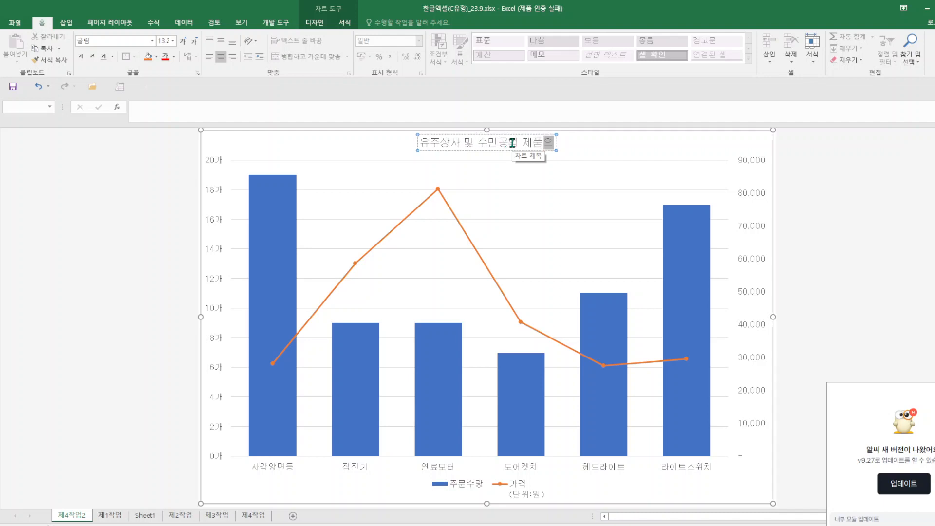
{"action": "type", "text": " 현화"}
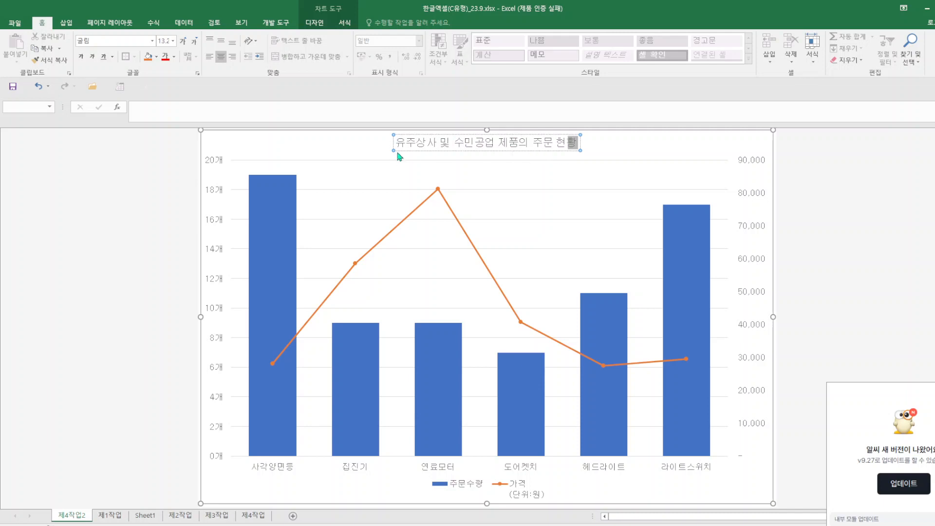
Set the whole chart title to font size 20 and make it bold.
{"action": "left_click_drag", "start_coordinate": [398, 140], "coordinate": [582, 143]}
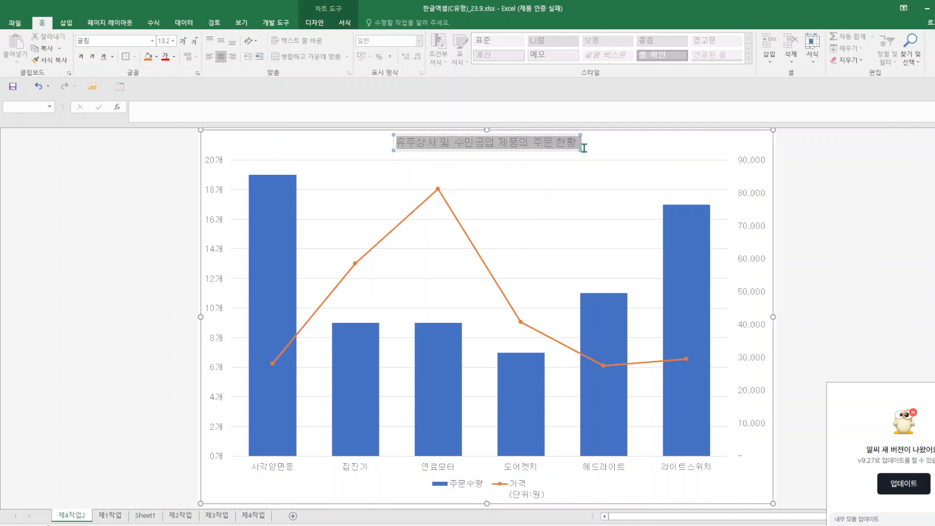
{"action": "left_click", "coordinate": [173, 41]}
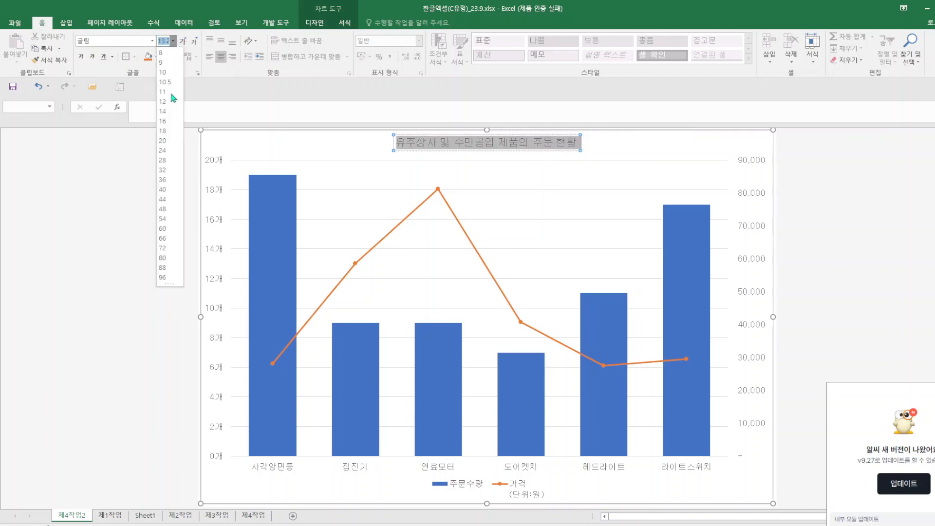
{"action": "left_click", "coordinate": [163, 140]}
{"action": "left_click", "coordinate": [81, 56]}
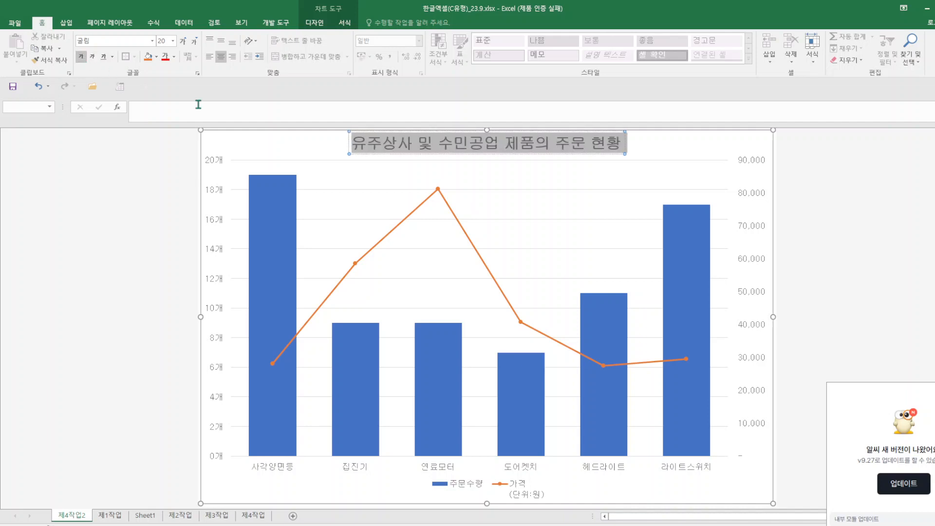
Fill the chart area with the light blue tissue paper texture.
{"action": "right_click", "coordinate": [731, 498]}
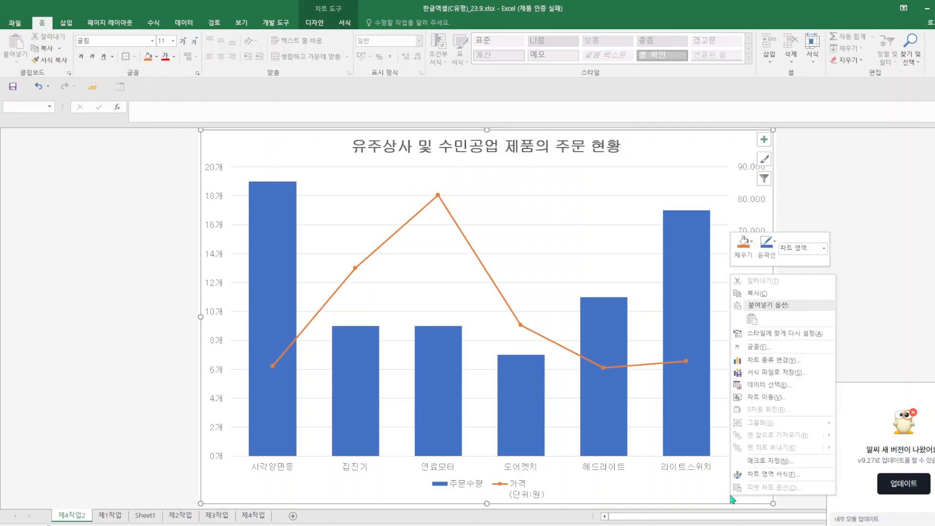
{"action": "left_click", "coordinate": [753, 474]}
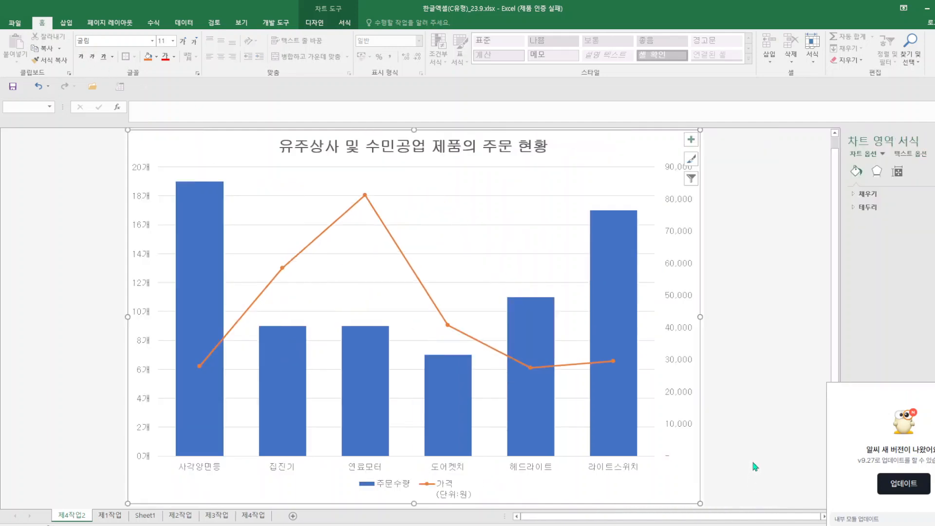
{"action": "left_click", "coordinate": [867, 195]}
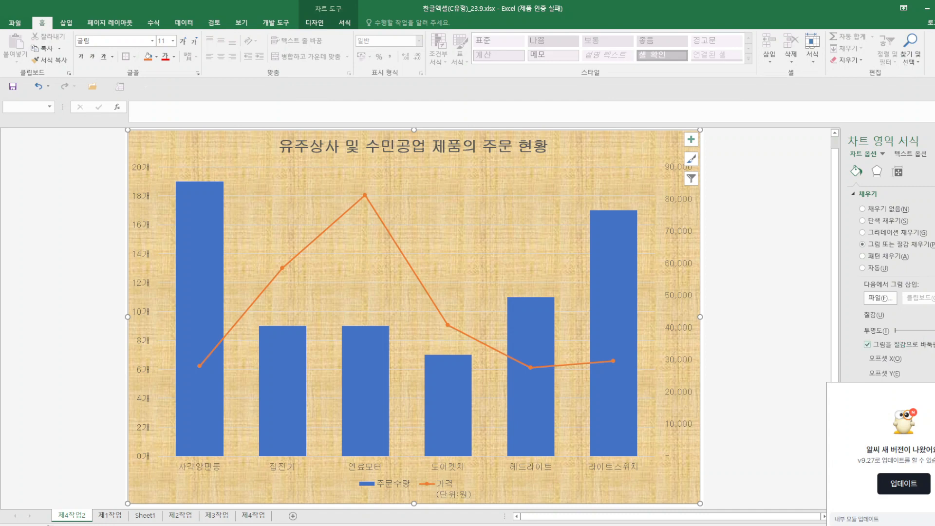
{"action": "left_click", "coordinate": [934, 315]}
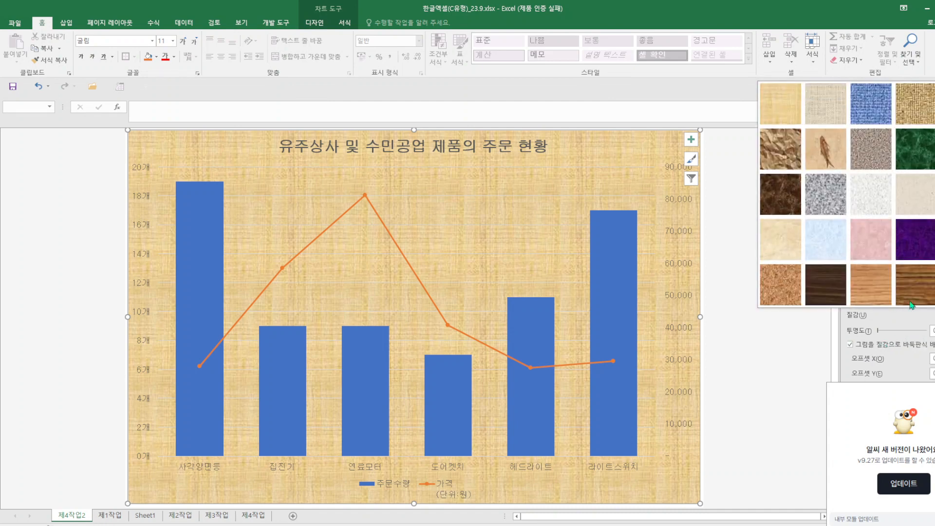
{"action": "left_click", "coordinate": [830, 246]}
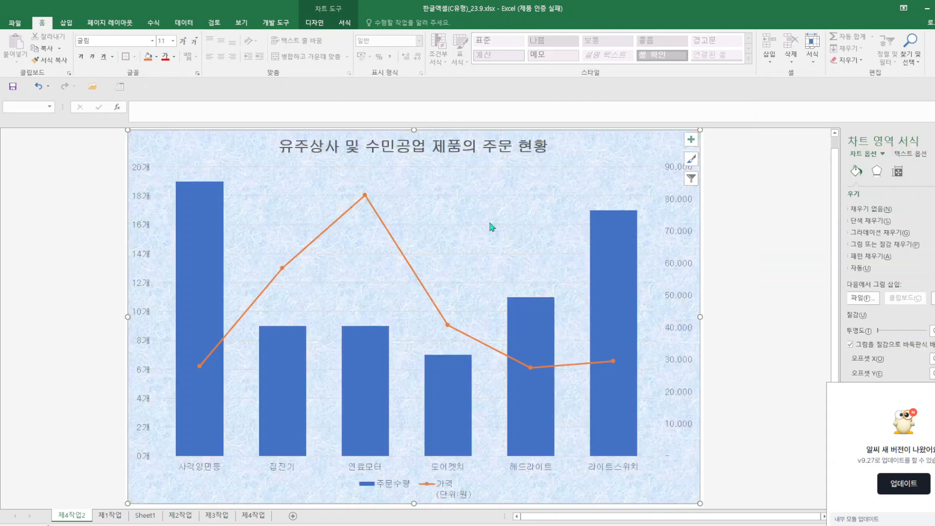
Fill the chart's plot area with solid white.
{"action": "right_click", "coordinate": [492, 209]}
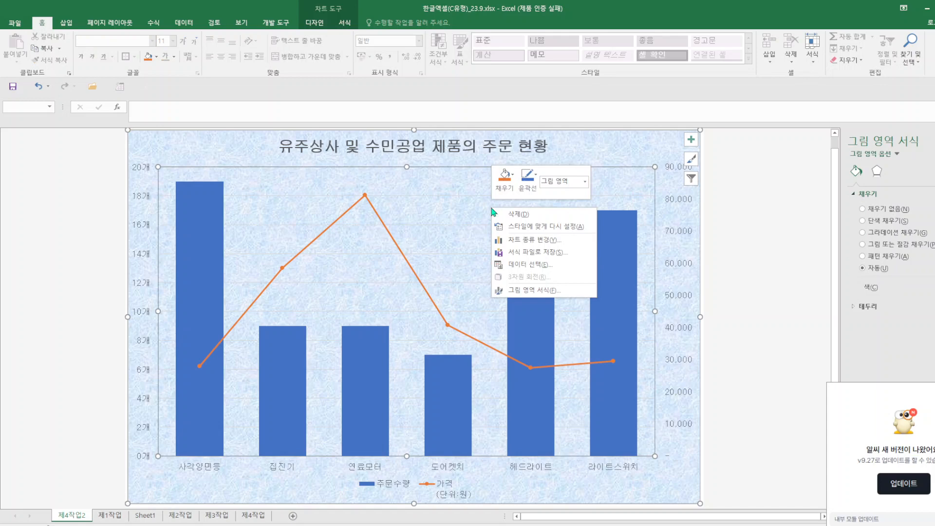
{"action": "left_click", "coordinate": [513, 180]}
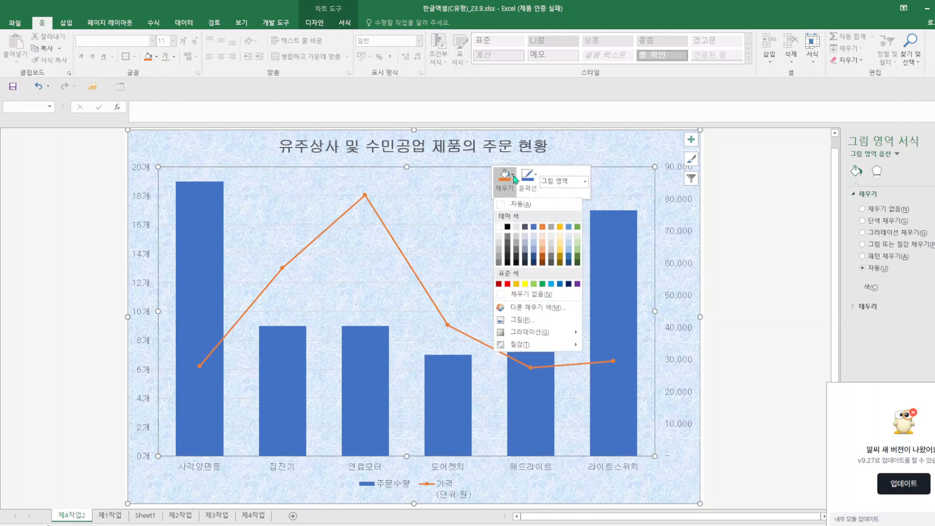
{"action": "left_click", "coordinate": [498, 230]}
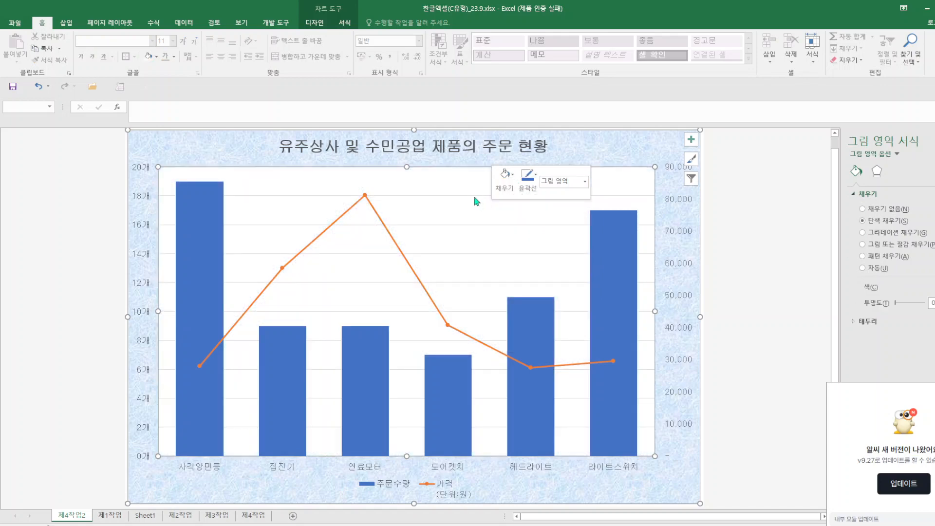
Format the chart's major gridlines as black dashed lines.
{"action": "right_click", "coordinate": [476, 201]}
{"action": "left_click", "coordinate": [522, 267]}
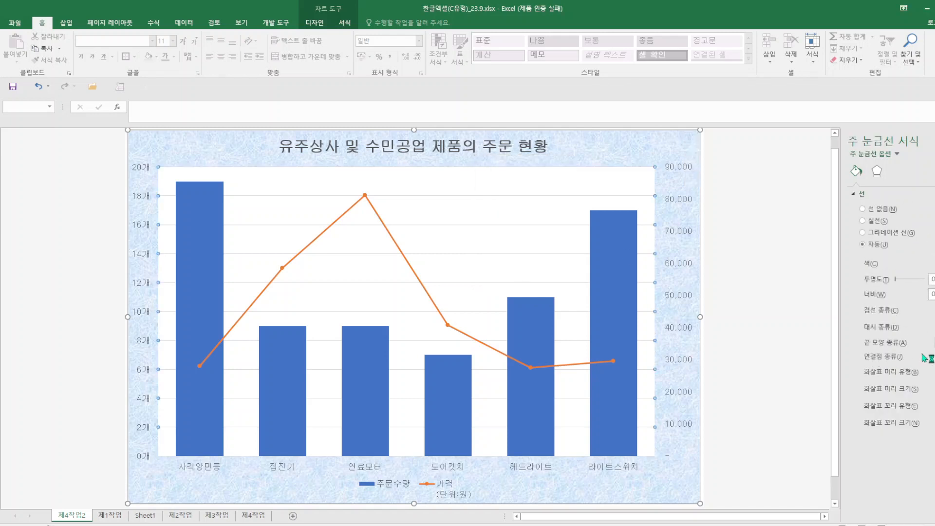
{"action": "left_click", "coordinate": [934, 327]}
{"action": "left_click", "coordinate": [934, 363]}
{"action": "left_click", "coordinate": [932, 264]}
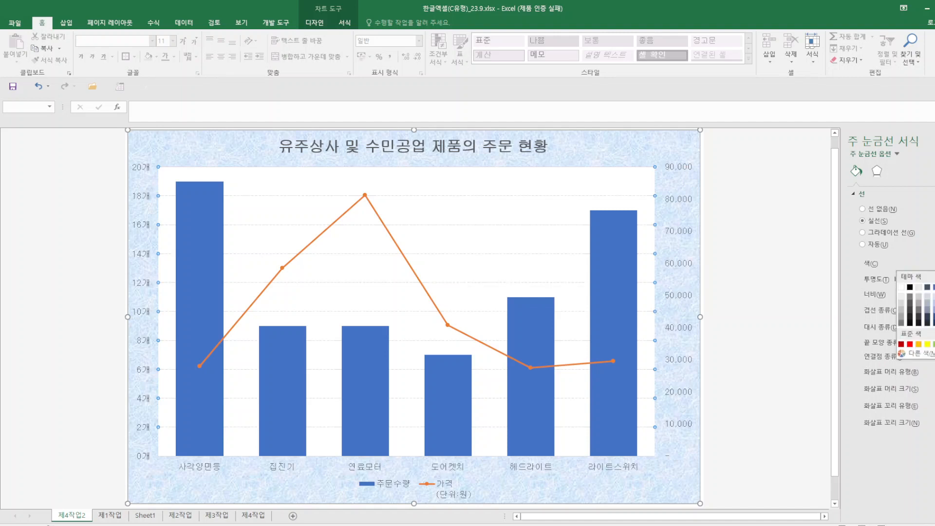
{"action": "left_click", "coordinate": [917, 289]}
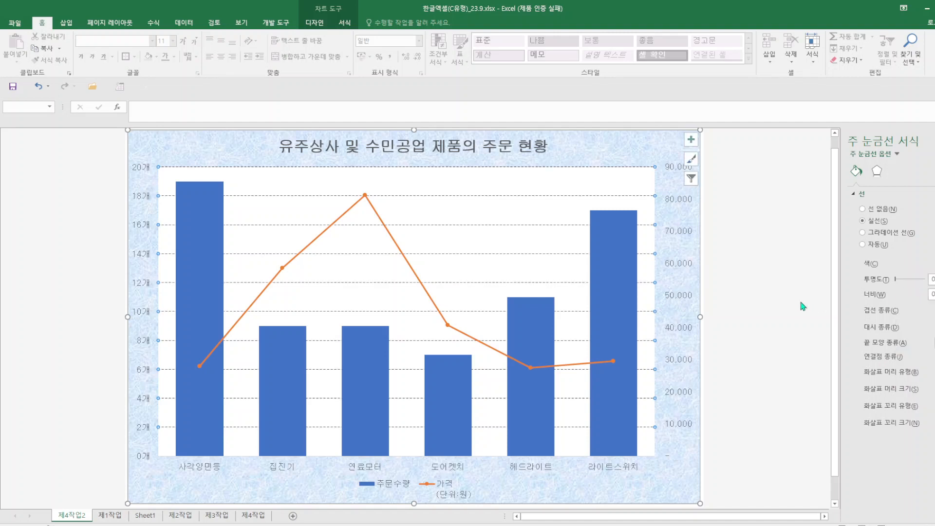
{"action": "left_click", "coordinate": [803, 306]}
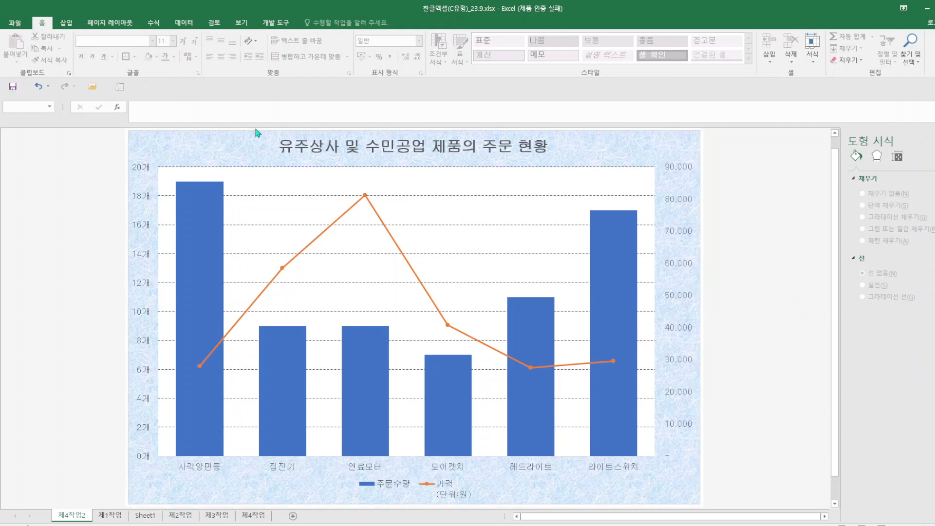
Fill the chart title with white and add a solid outline to both the title and the chart area.
{"action": "left_click", "coordinate": [409, 152]}
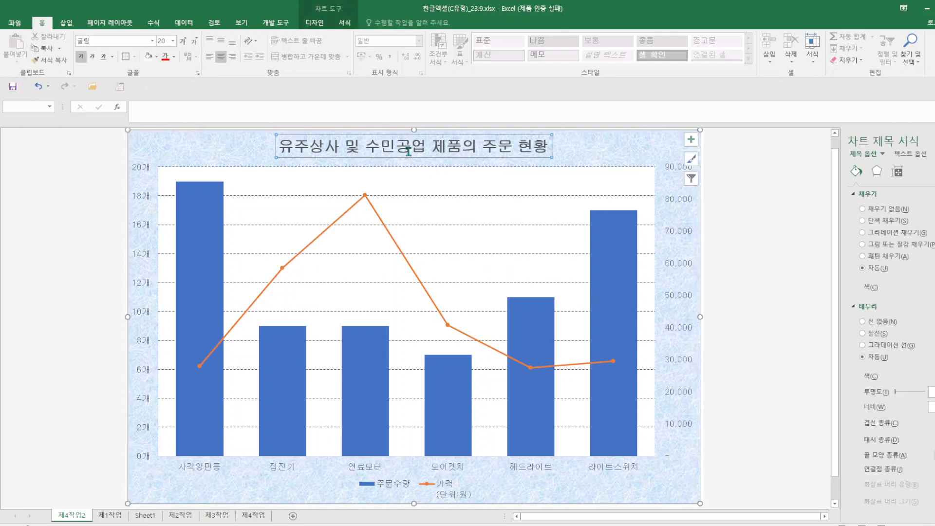
{"action": "left_click", "coordinate": [355, 25]}
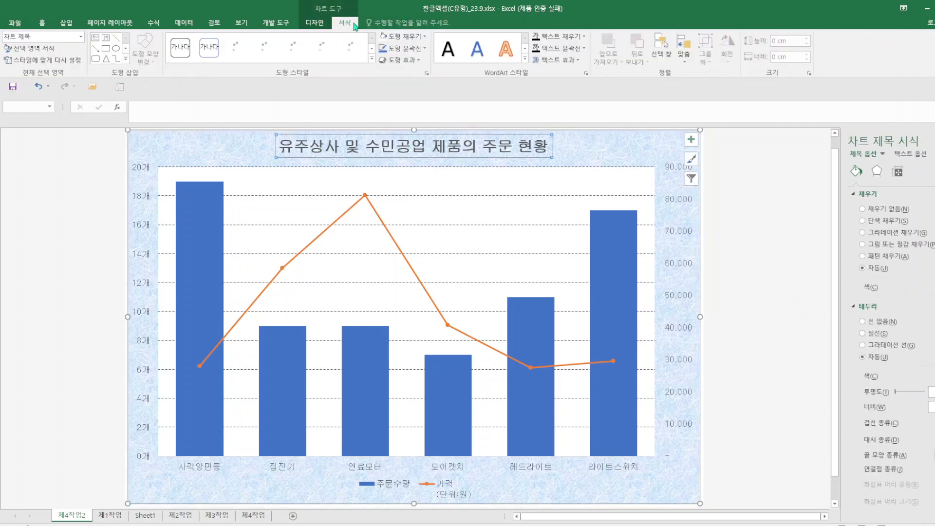
{"action": "left_click", "coordinate": [384, 36]}
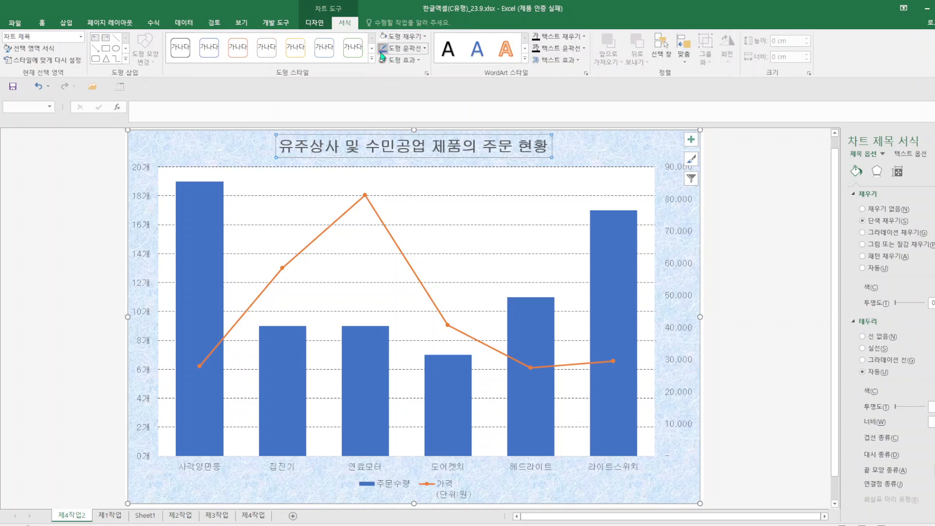
{"action": "left_click", "coordinate": [382, 49]}
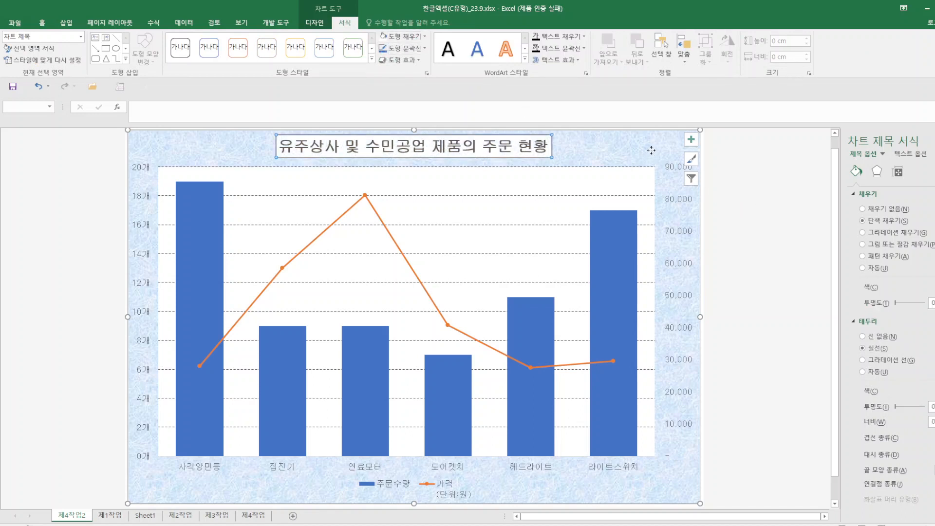
{"action": "left_click", "coordinate": [651, 150]}
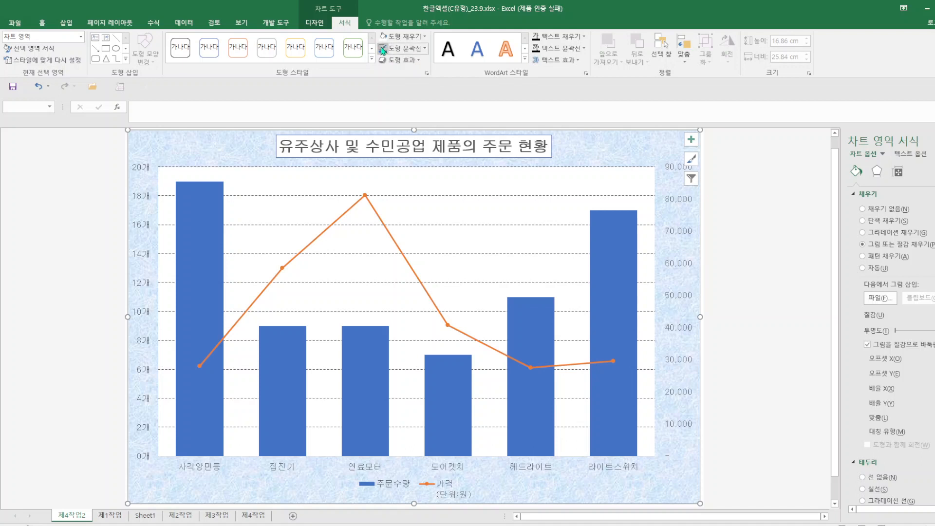
{"action": "left_click", "coordinate": [787, 288]}
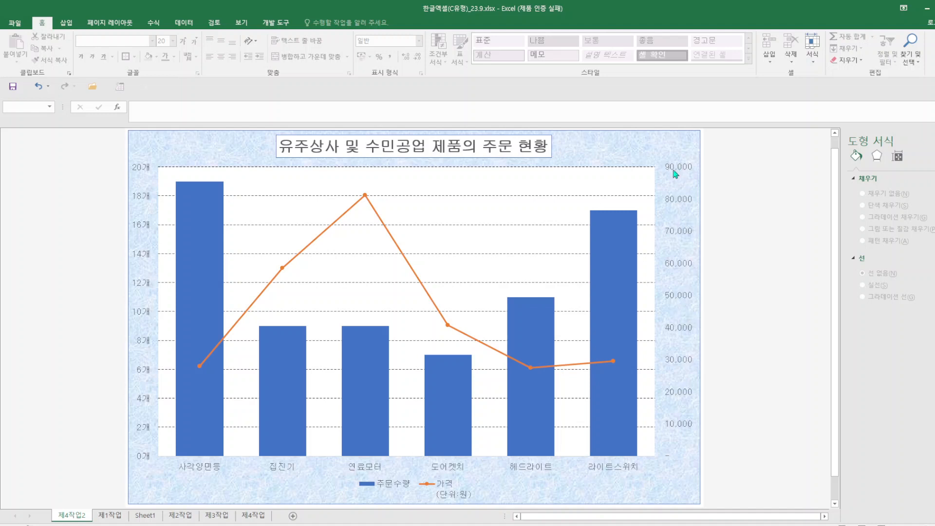
Set the secondary vertical axis's maximum to 100000 and its major unit to 20000, and save the workbook.
{"action": "right_click", "coordinate": [679, 296]}
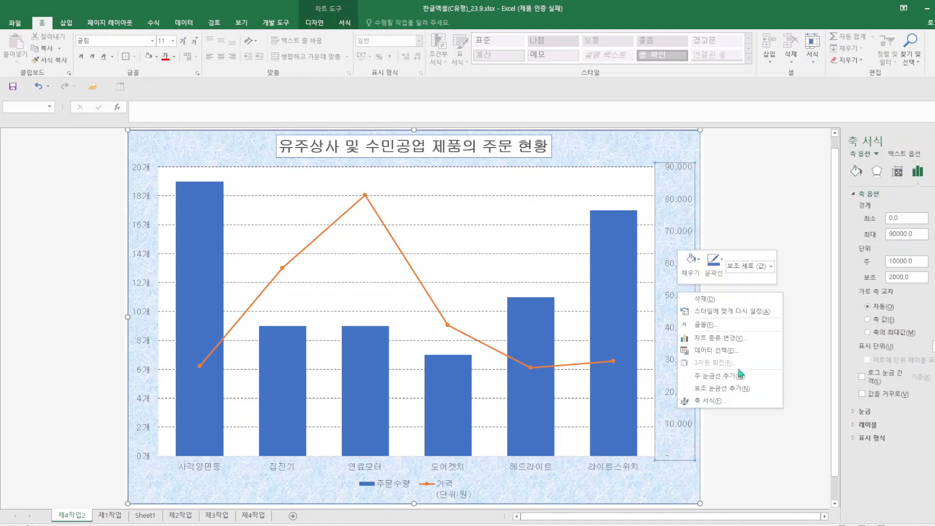
{"action": "left_click", "coordinate": [729, 400]}
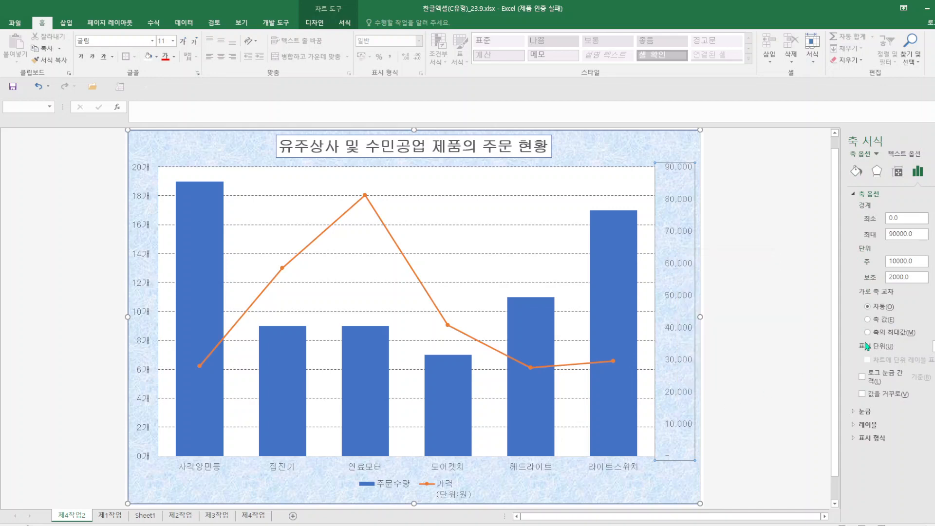
{"action": "left_click_drag", "start_coordinate": [893, 235], "coordinate": [879, 237]}
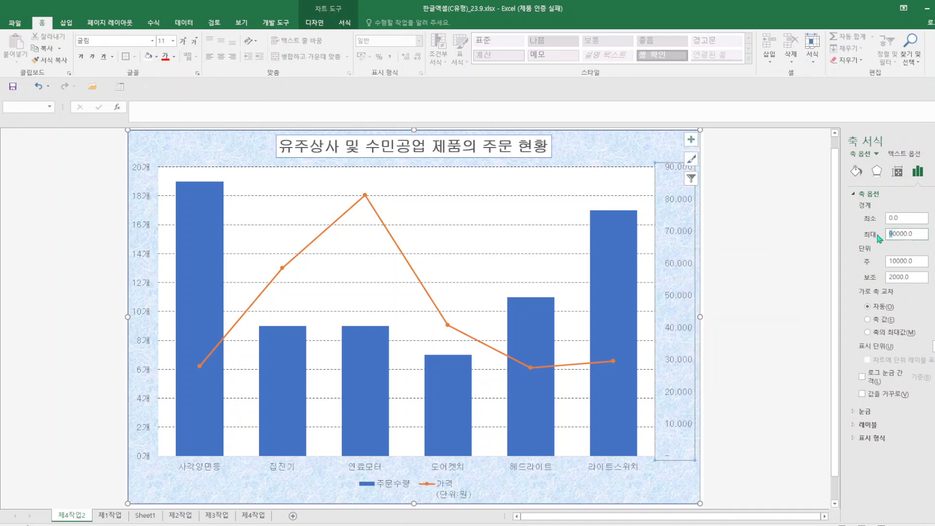
{"action": "type", "text": "10"}
{"action": "left_click_drag", "start_coordinate": [895, 262], "coordinate": [867, 269]}
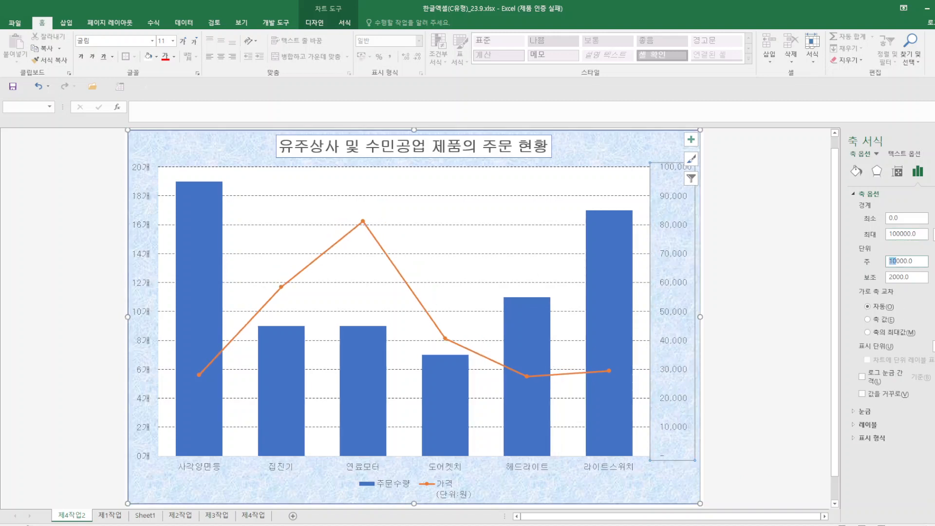
{"action": "type", "text": "20"}
{"action": "key", "text": "Return"}
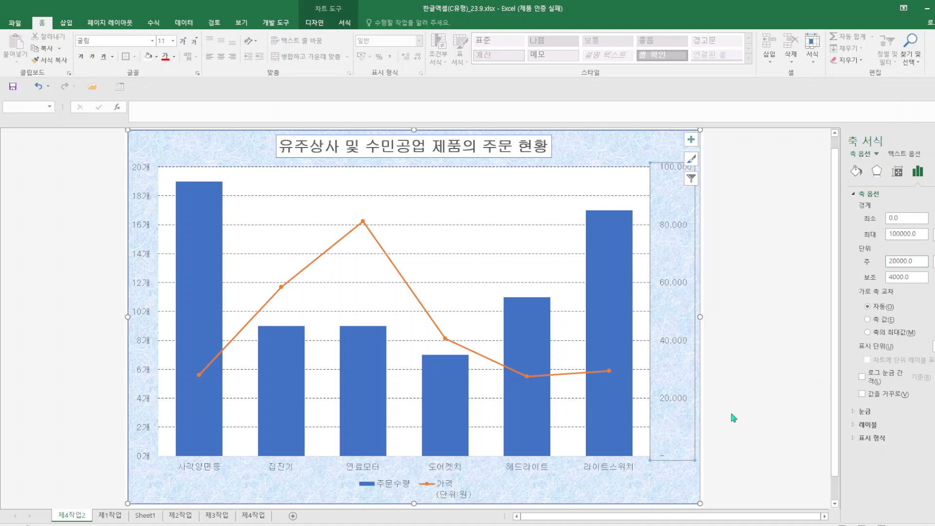
{"action": "left_click", "coordinate": [772, 390]}
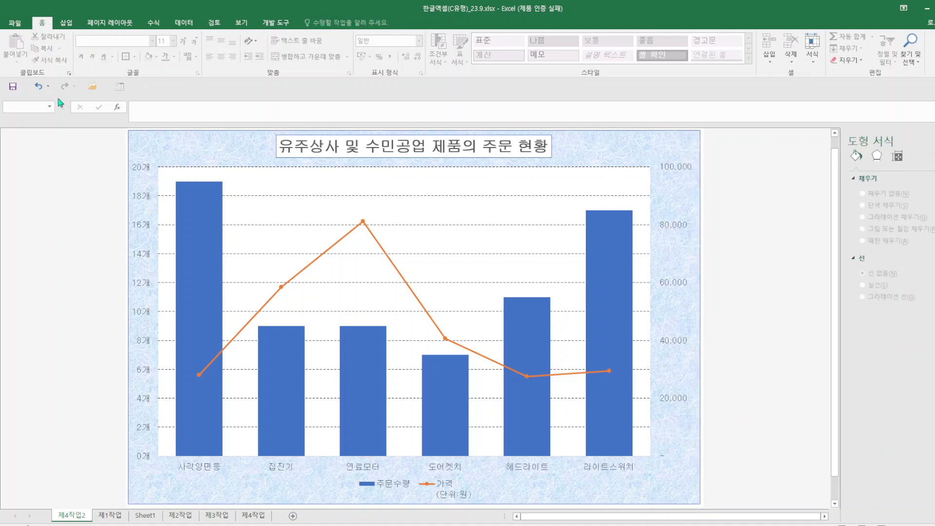
{"action": "left_click", "coordinate": [12, 92]}
Add a data label to only the 사각양면등 column of the 주문수량 series.
{"action": "left_click", "coordinate": [184, 215]}
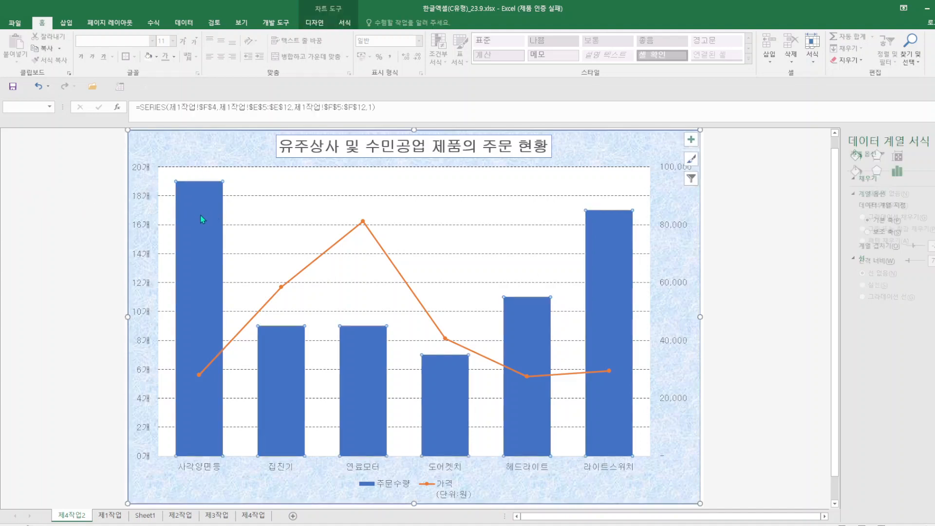
{"action": "left_click", "coordinate": [206, 215]}
{"action": "right_click", "coordinate": [206, 214]}
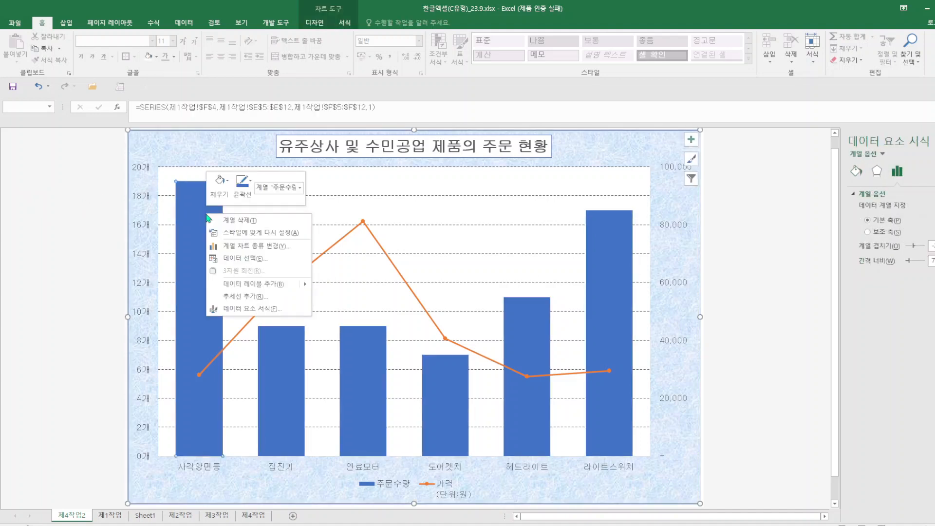
{"action": "left_click", "coordinate": [253, 284]}
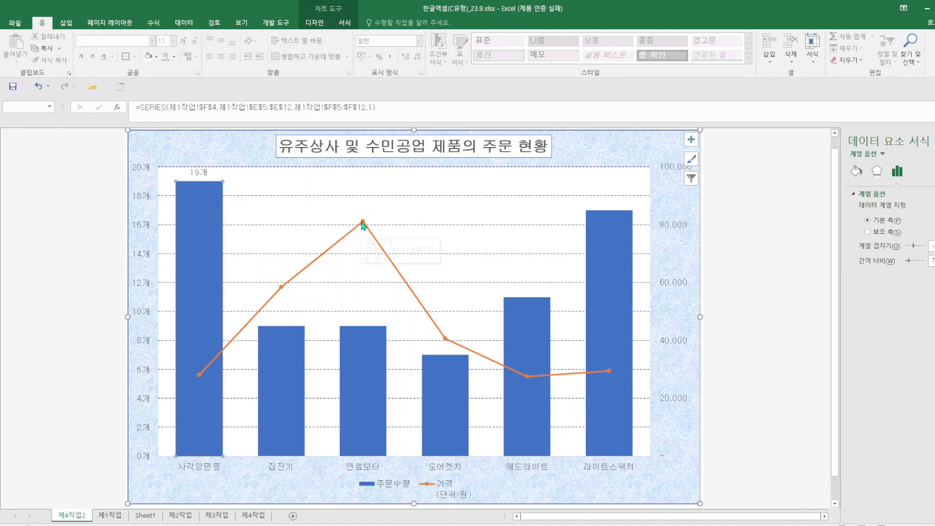
Change the 가격 line series' markers to the built-in triangle type with size 10.
{"action": "right_click", "coordinate": [363, 225]}
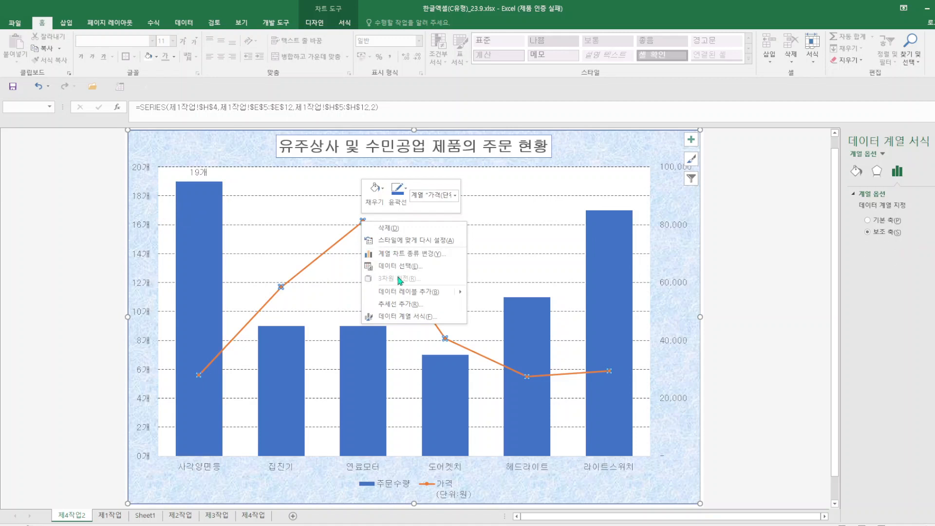
{"action": "left_click", "coordinate": [898, 177]}
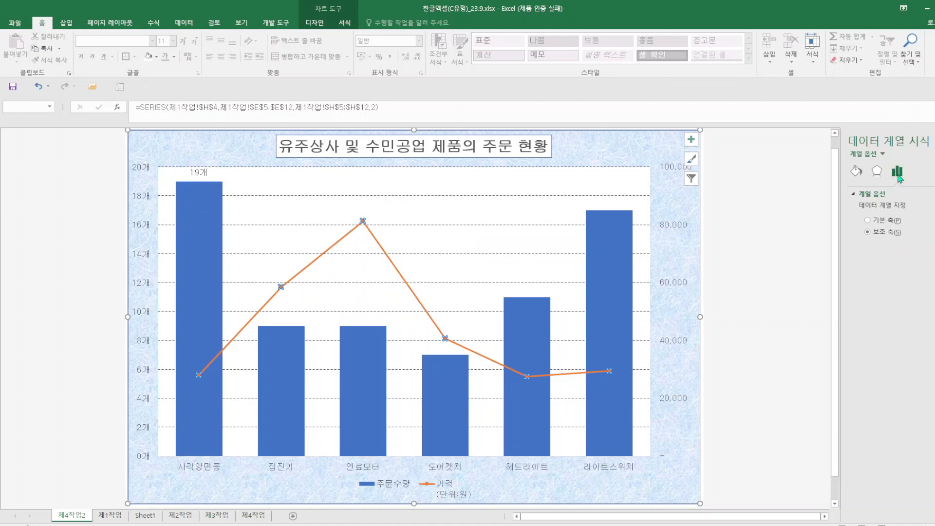
{"action": "left_click", "coordinate": [857, 171]}
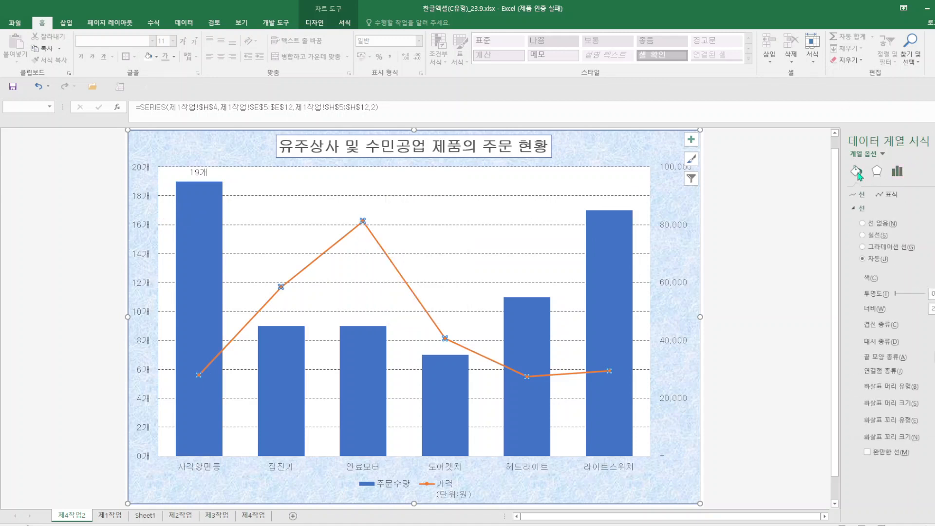
{"action": "left_click", "coordinate": [894, 196]}
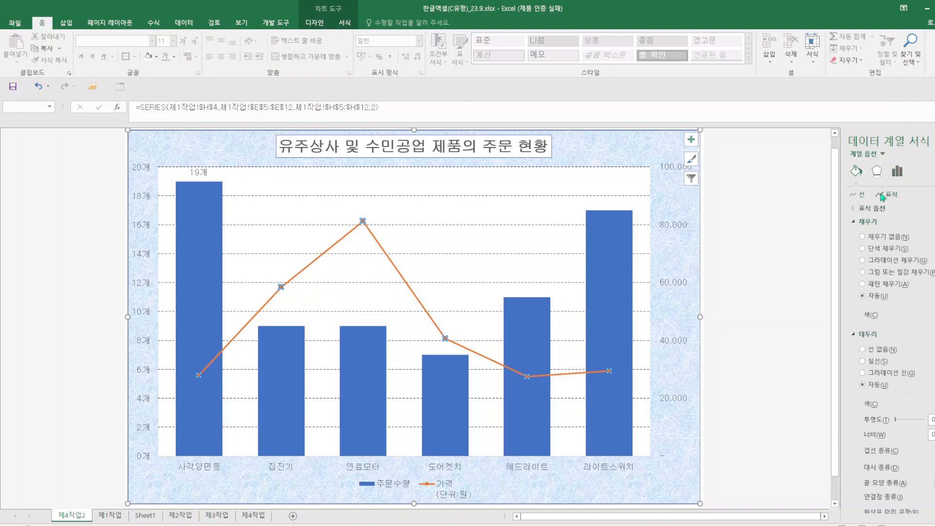
{"action": "left_click", "coordinate": [882, 208]}
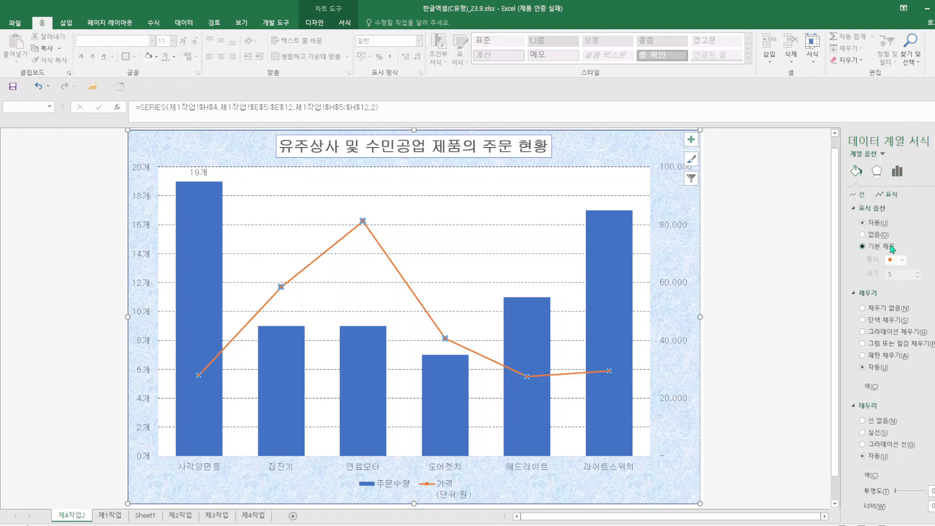
{"action": "left_click", "coordinate": [892, 248]}
{"action": "left_click", "coordinate": [901, 260]}
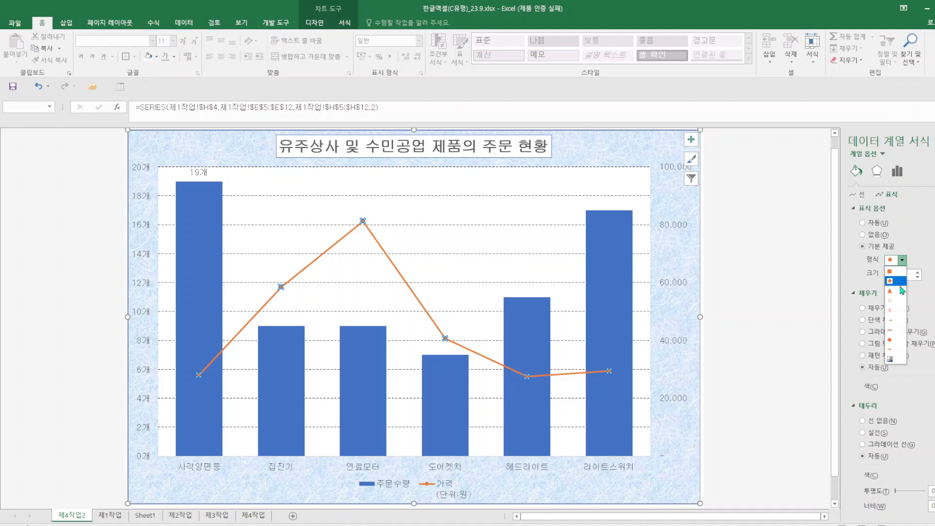
{"action": "left_click", "coordinate": [900, 290]}
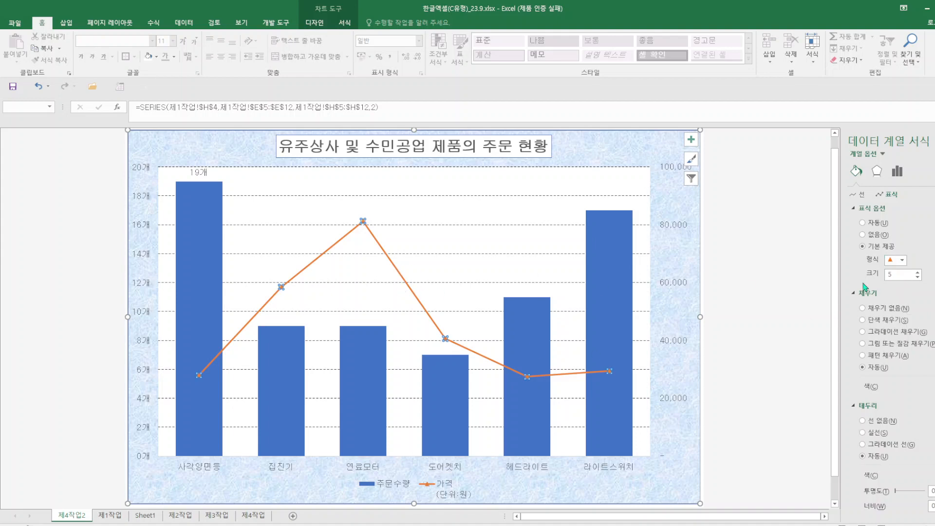
{"action": "left_click_drag", "start_coordinate": [901, 273], "coordinate": [866, 280]}
{"action": "key", "text": "Return"}
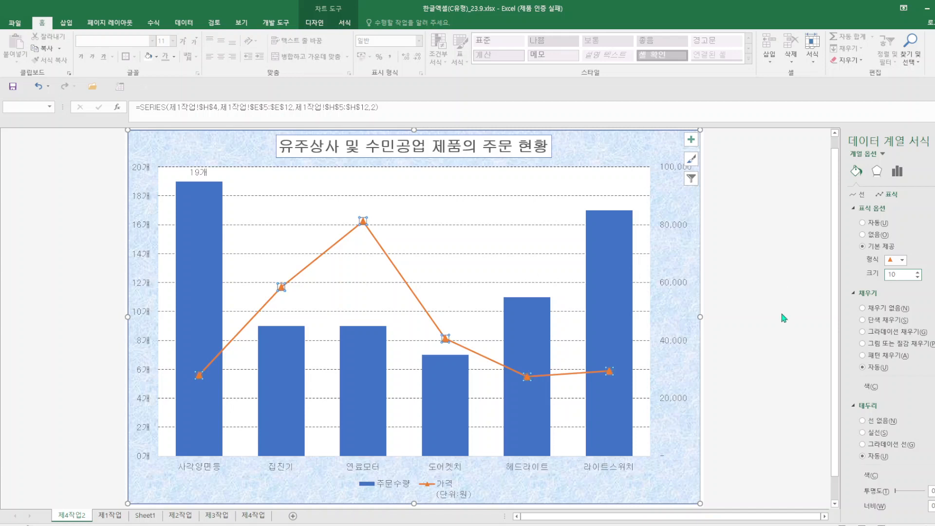
{"action": "left_click", "coordinate": [783, 317]}
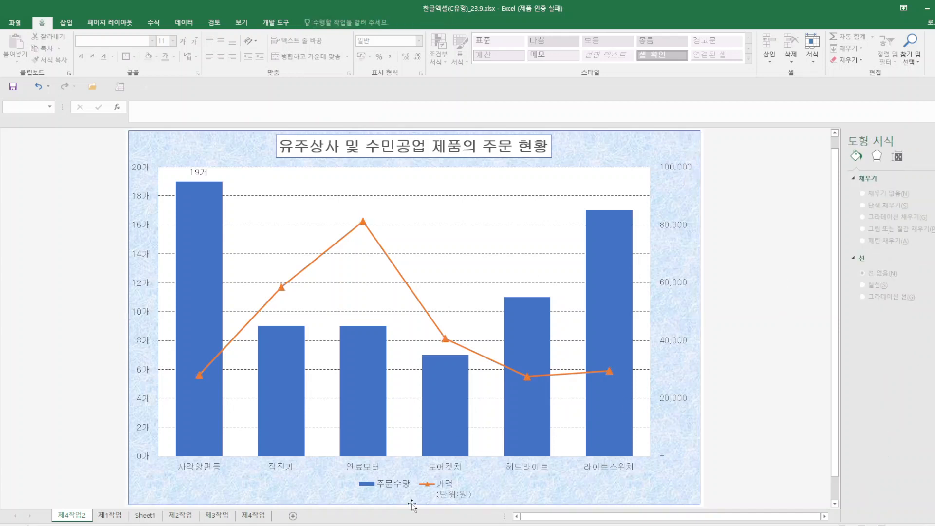
Rename the 가격 series to 가격(단위:원) in the chart's source data so the legend entry fits one line, and save the workbook.
{"action": "right_click", "coordinate": [446, 491]}
{"action": "left_click", "coordinate": [484, 460]}
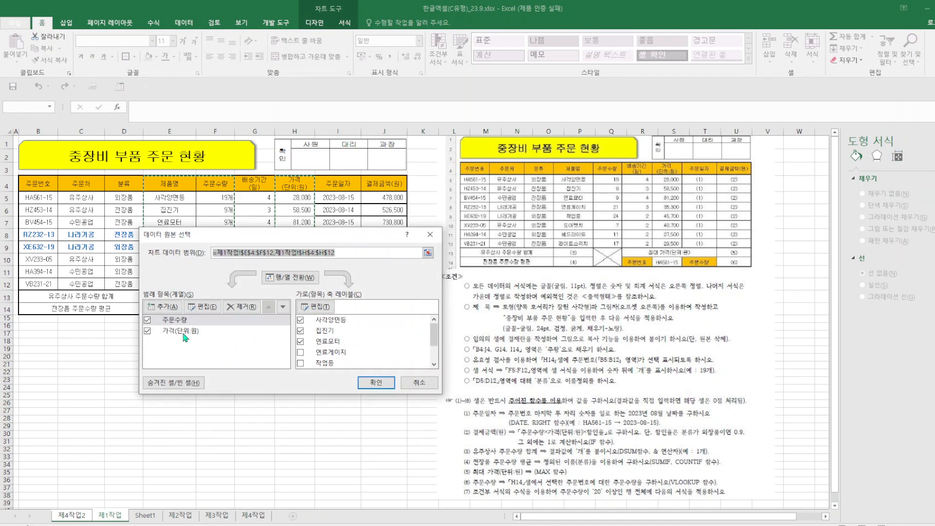
{"action": "left_click", "coordinate": [183, 332]}
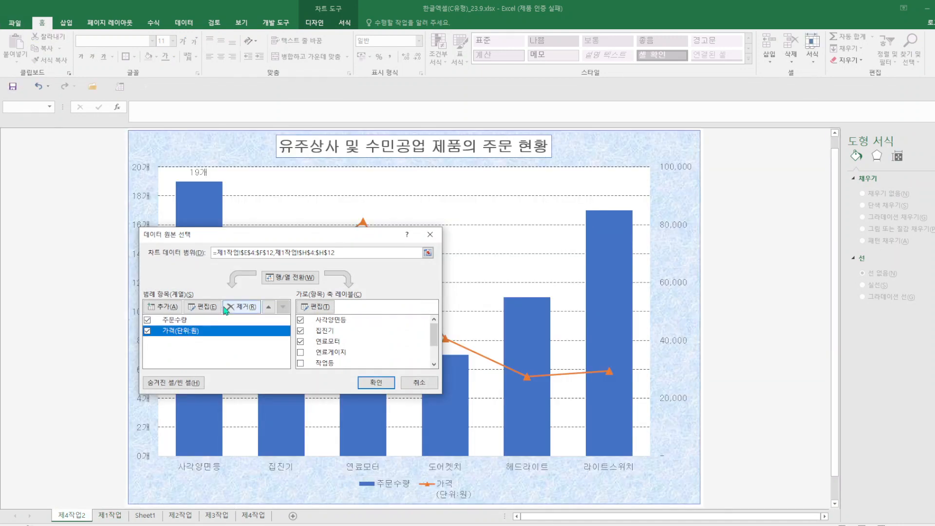
{"action": "left_click", "coordinate": [202, 307]}
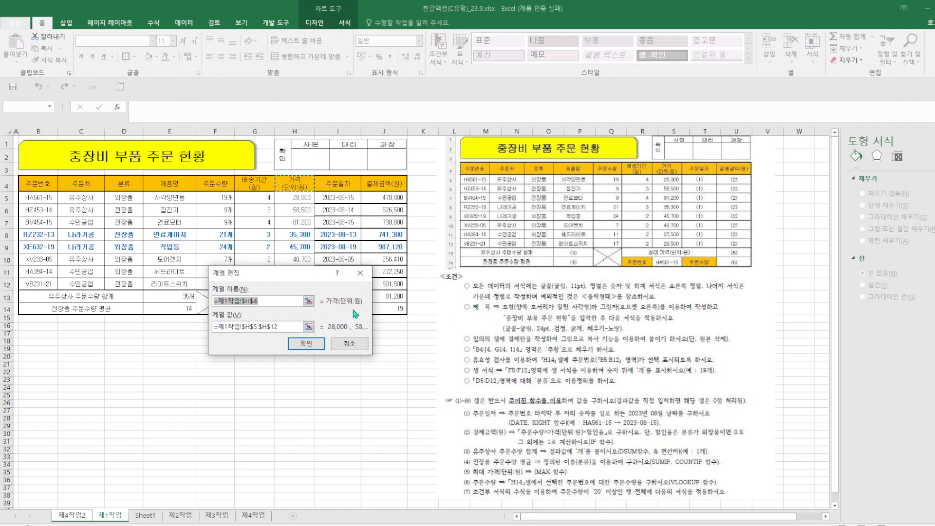
{"action": "type", "text": "가격"}
{"action": "type", "text": "격("}
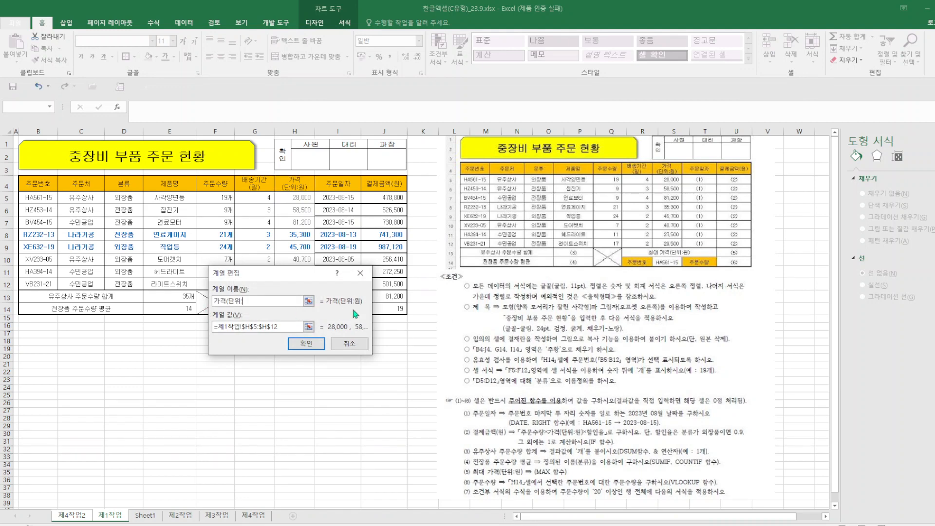
{"action": "left_click", "coordinate": [308, 343]}
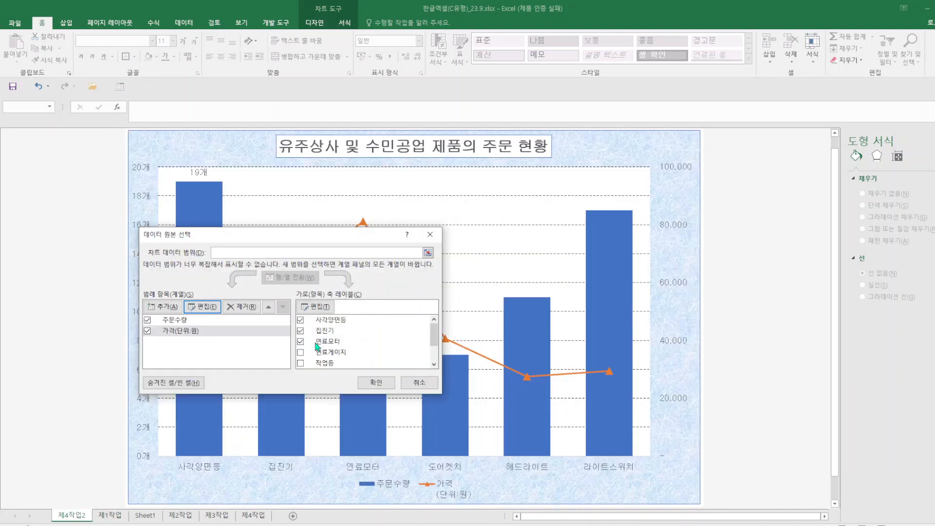
{"action": "left_click", "coordinate": [380, 388]}
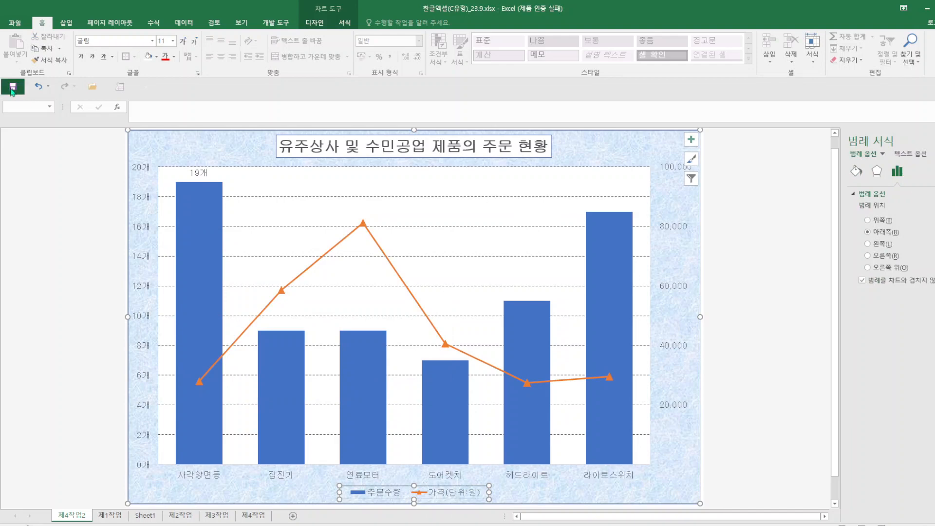
{"action": "left_click", "coordinate": [12, 88]}
Give the secondary vertical axis an outline in the automatic black color.
{"action": "left_click", "coordinate": [675, 232]}
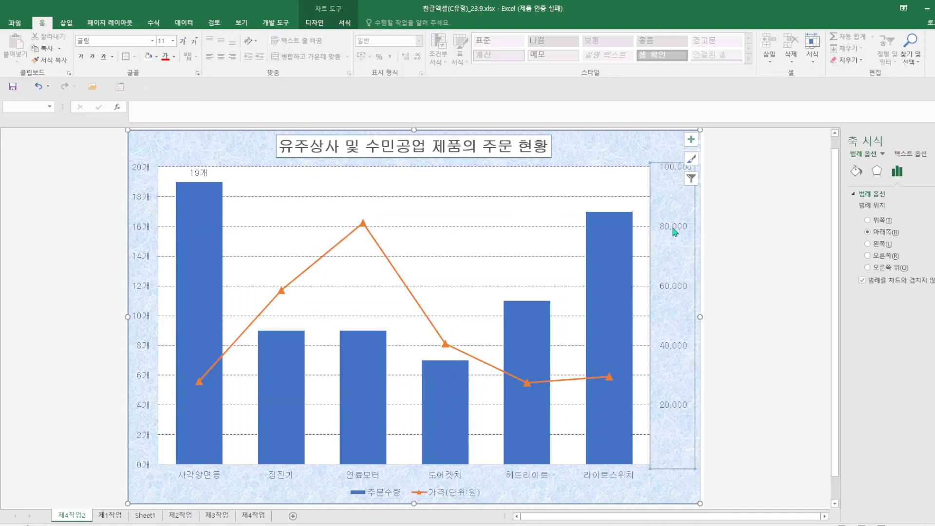
{"action": "left_click", "coordinate": [315, 23]}
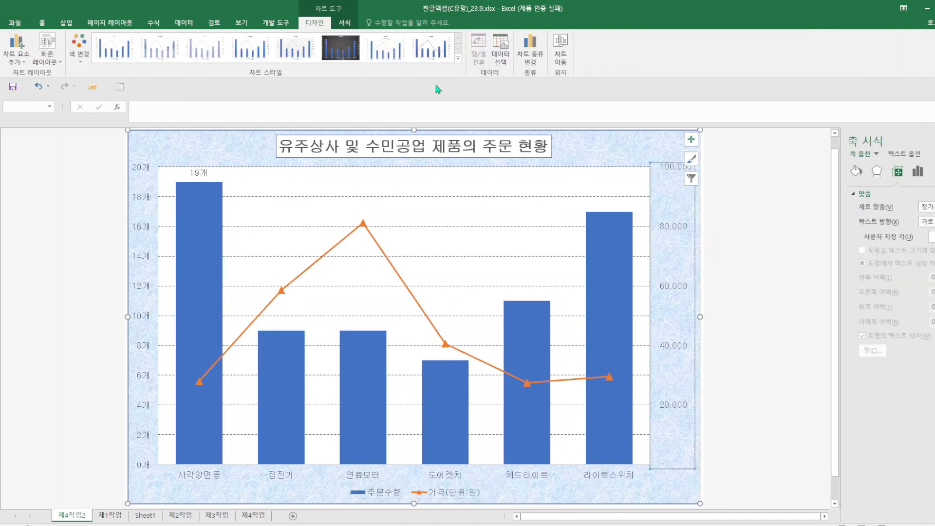
{"action": "left_click", "coordinate": [345, 23]}
{"action": "left_click", "coordinate": [424, 49]}
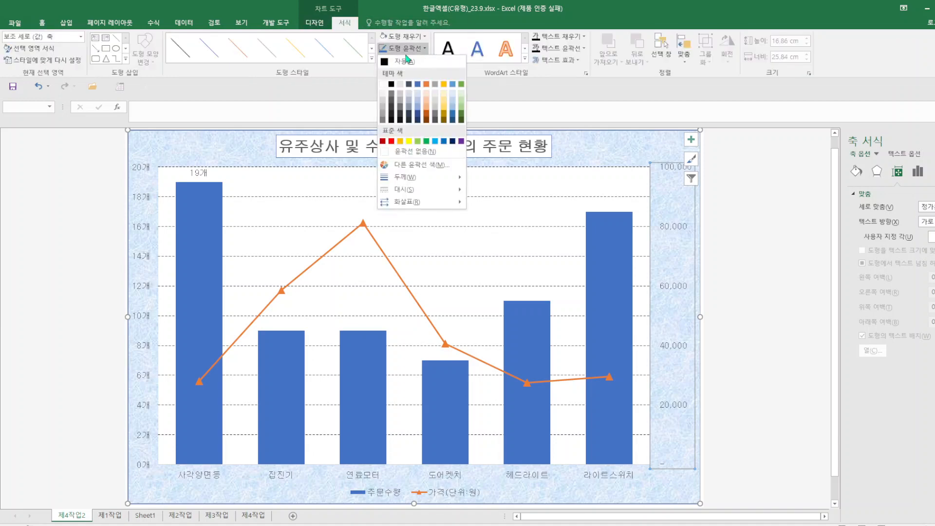
{"action": "left_click", "coordinate": [399, 62]}
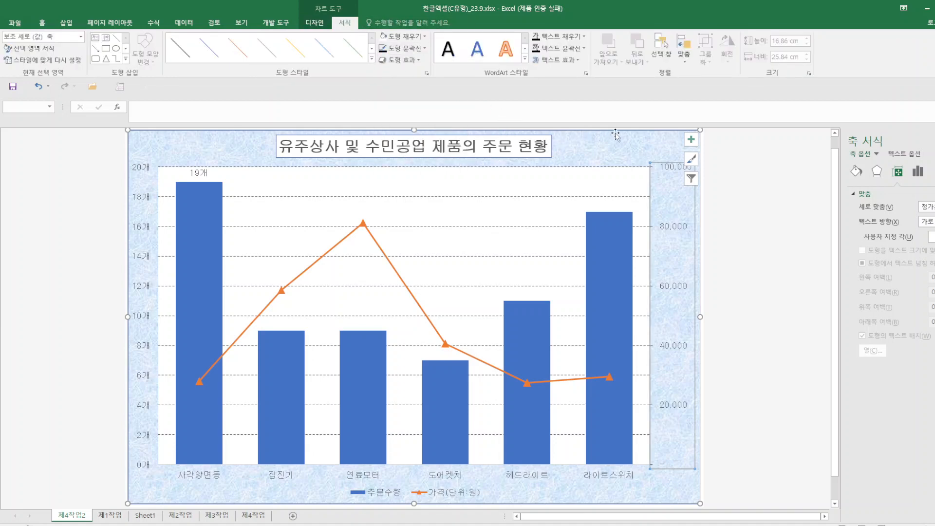
Apply the black outline color to the chart area and the chart title.
{"action": "left_click", "coordinate": [541, 142]}
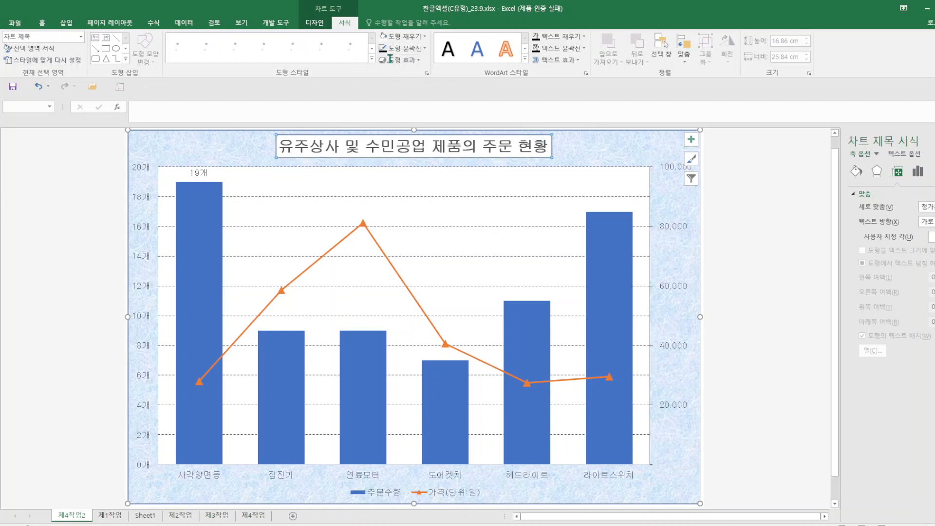
{"action": "left_click", "coordinate": [728, 182]}
{"action": "left_click", "coordinate": [635, 147]}
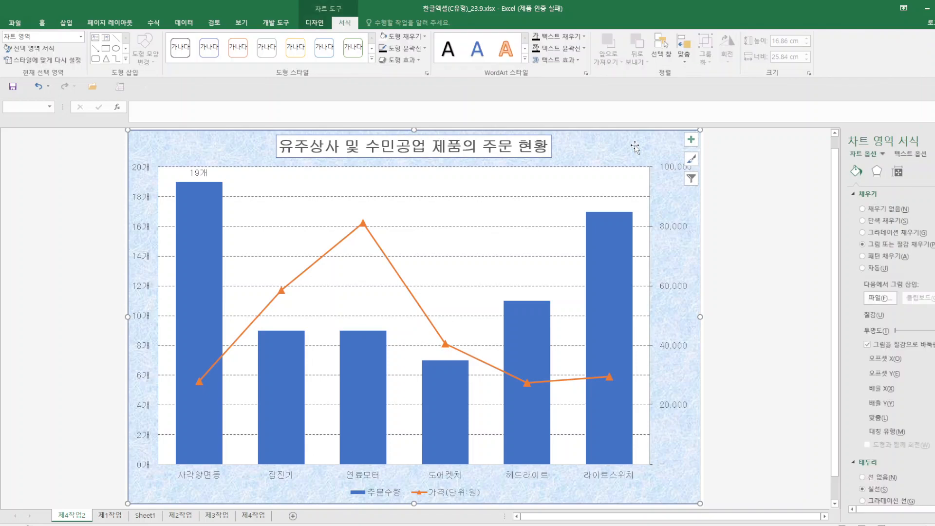
{"action": "left_click", "coordinate": [799, 205]}
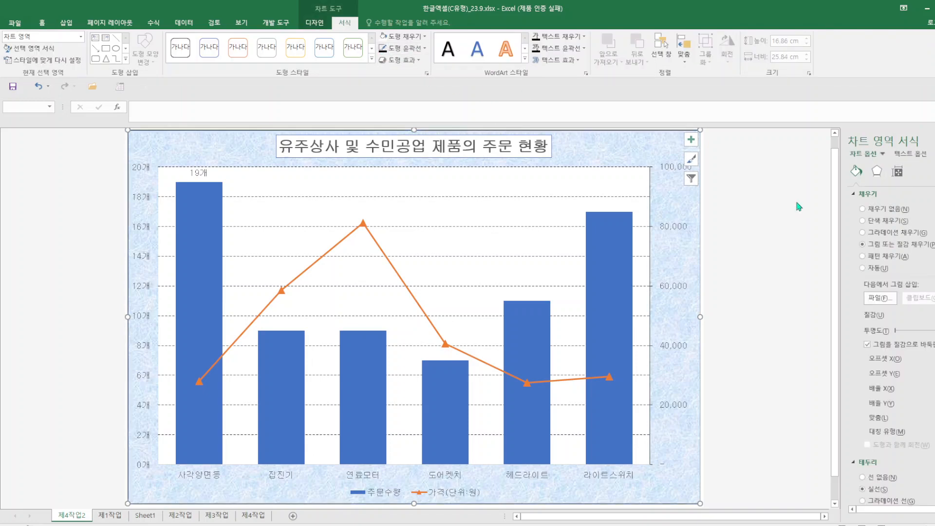
{"action": "left_click", "coordinate": [540, 151]}
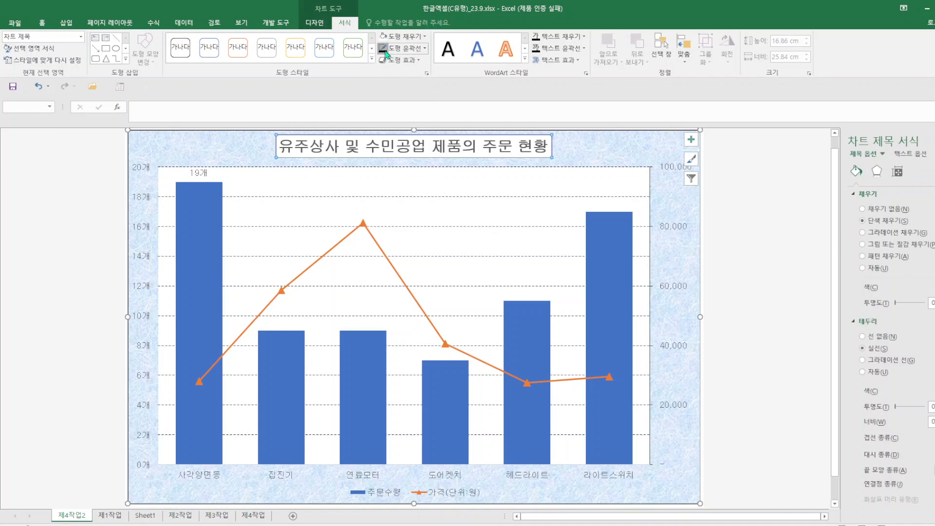
{"action": "left_click", "coordinate": [777, 252]}
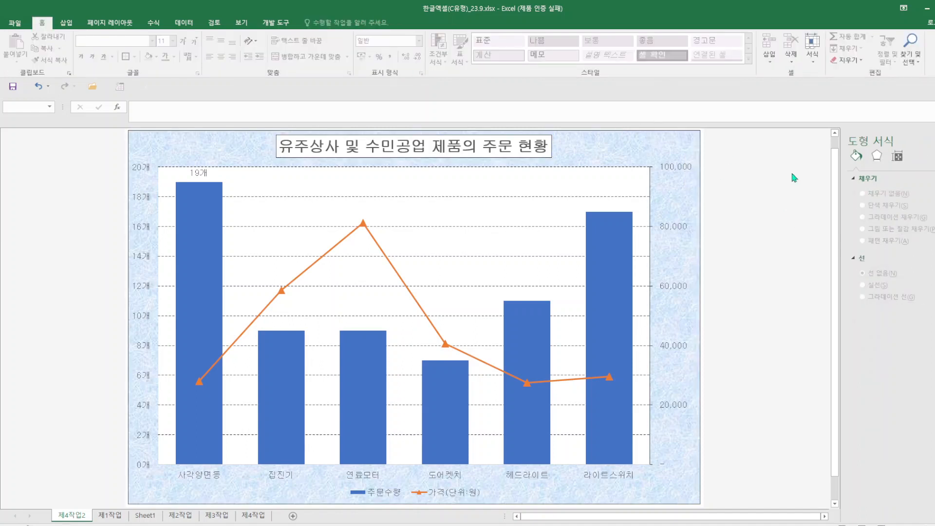
Apply the black outline color to the horizontal category axis and the primary vertical axis.
{"action": "scroll", "coordinate": [790, 201], "scroll_direction": "down", "scroll_amount": 1}
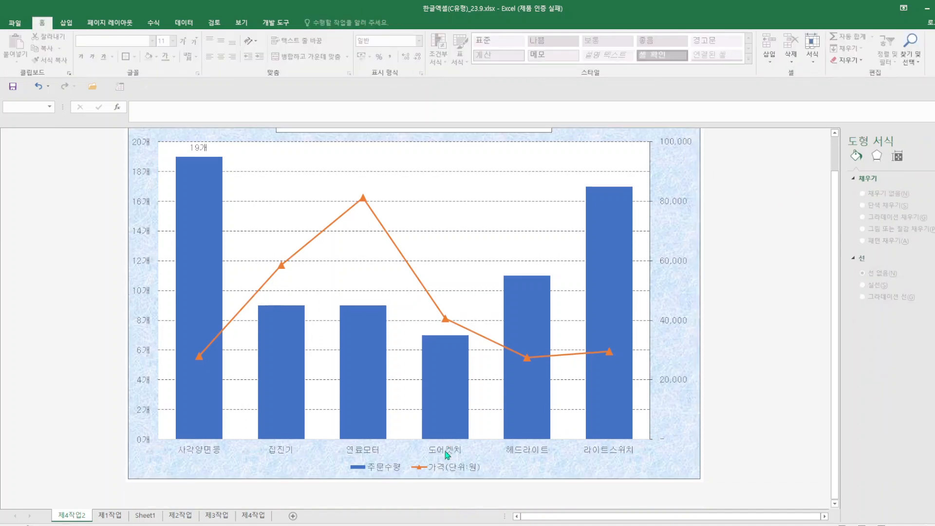
{"action": "left_click", "coordinate": [445, 449]}
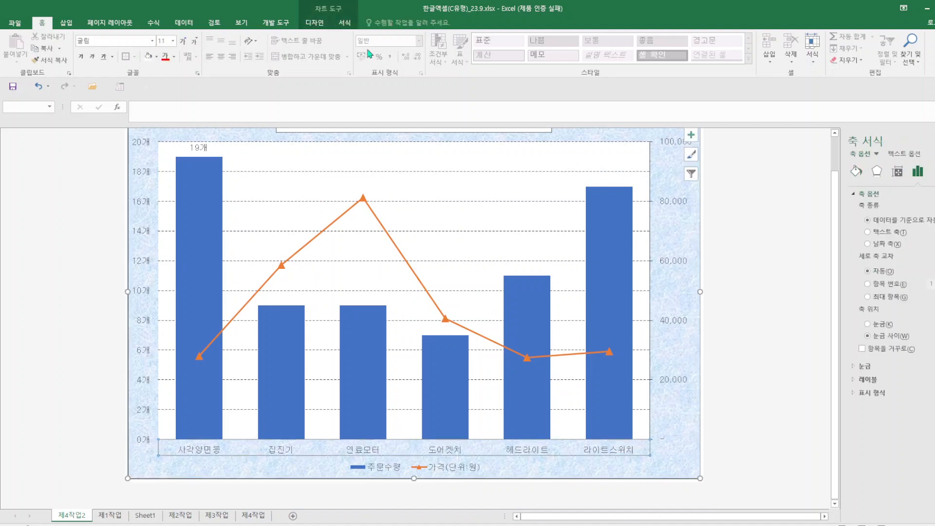
{"action": "left_click", "coordinate": [344, 23]}
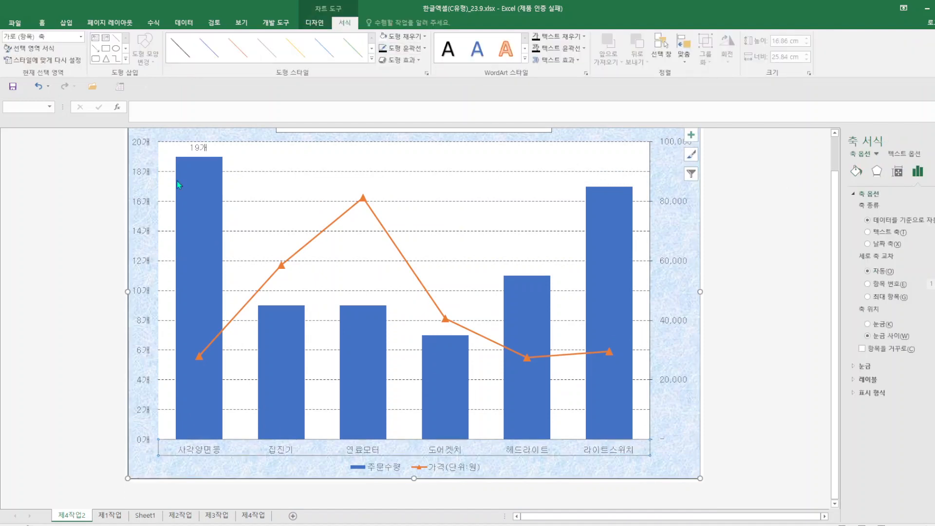
{"action": "left_click", "coordinate": [148, 174]}
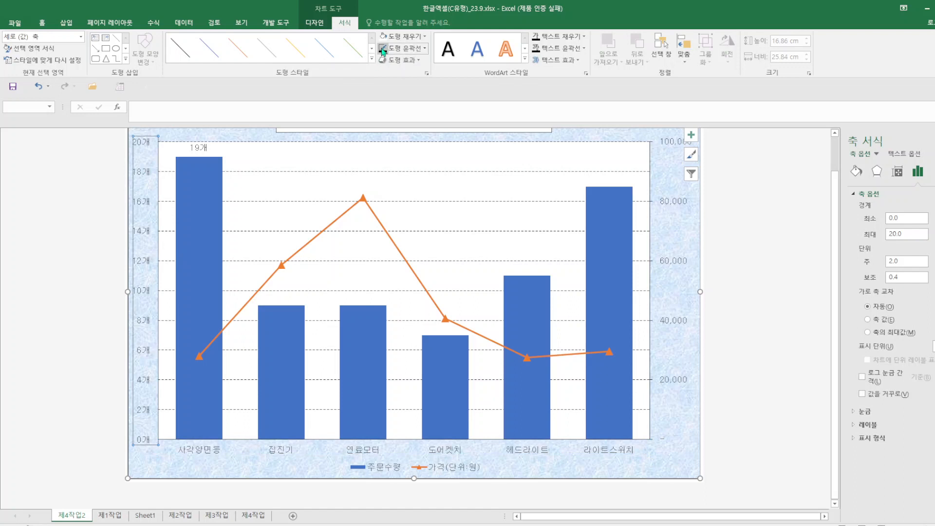
{"action": "left_click", "coordinate": [779, 248]}
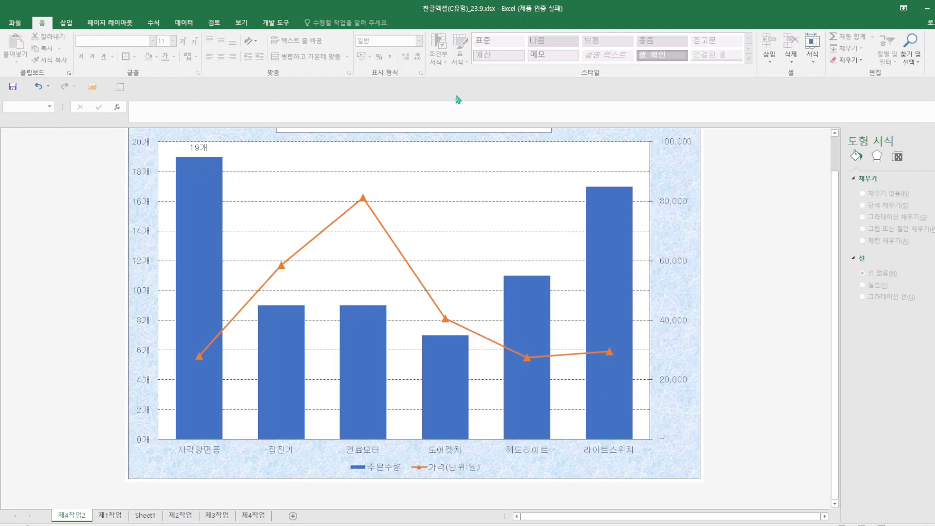
Insert a rounded rectangular callout about 4.18 cm wide and 1.11 cm high in the plot area, above the 집진기 and 연료모터 columns.
{"action": "left_click", "coordinate": [66, 23]}
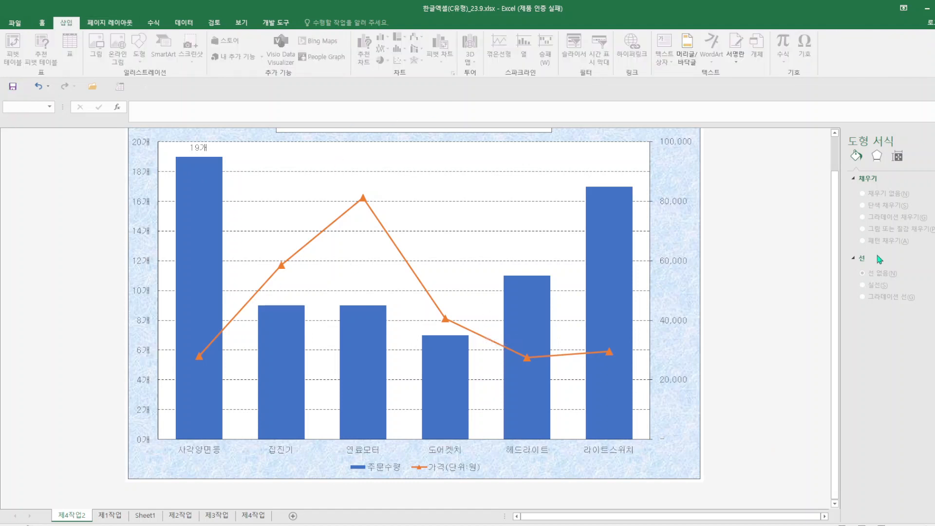
{"action": "scroll", "coordinate": [797, 256], "scroll_direction": "up", "scroll_amount": 1}
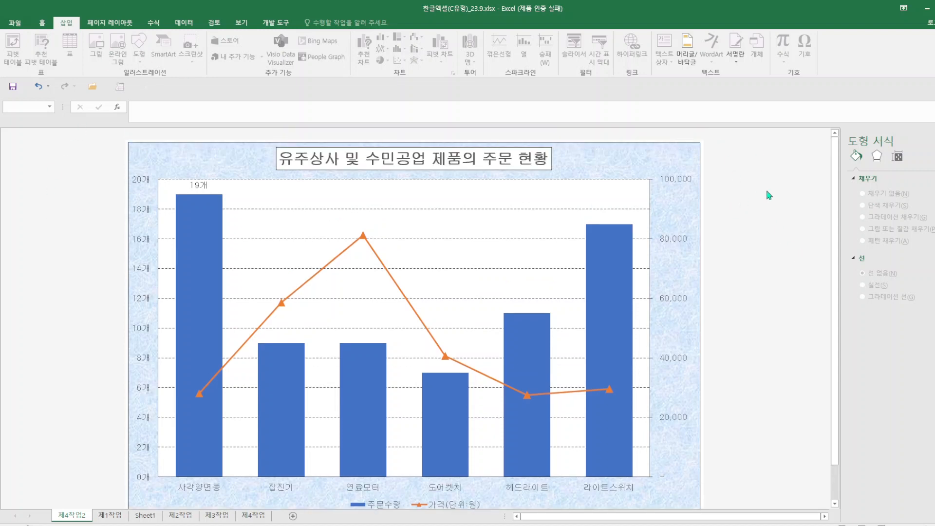
{"action": "left_click", "coordinate": [432, 280]}
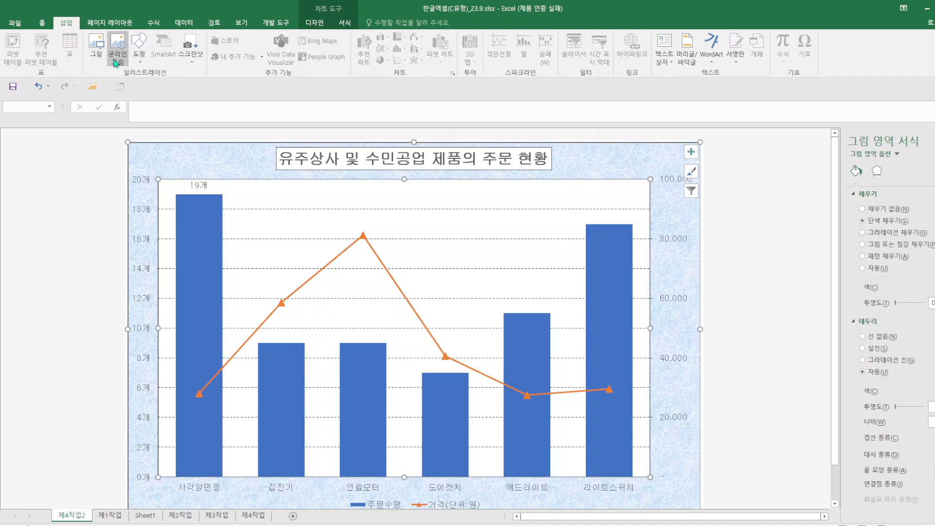
{"action": "left_click", "coordinate": [144, 64]}
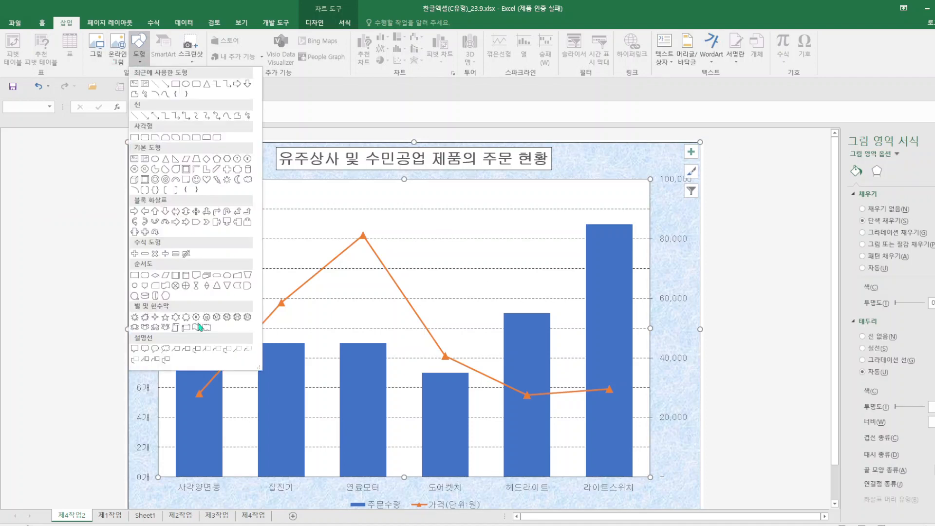
{"action": "left_click", "coordinate": [143, 348]}
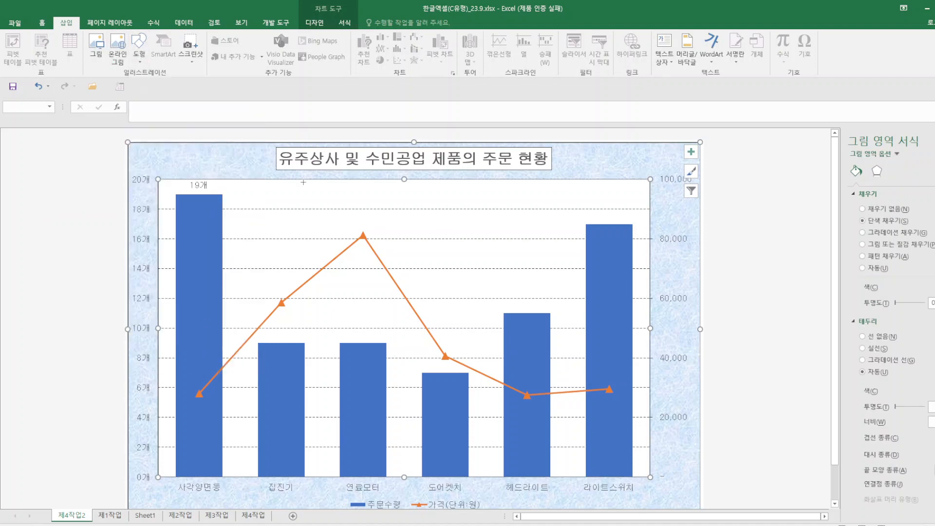
{"action": "mouse_move", "coordinate": [253, 190]}
{"action": "left_mouse_down"}
{"action": "mouse_move", "coordinate": [353, 229]}
{"action": "mouse_move", "coordinate": [347, 216]}
{"action": "left_mouse_up"}
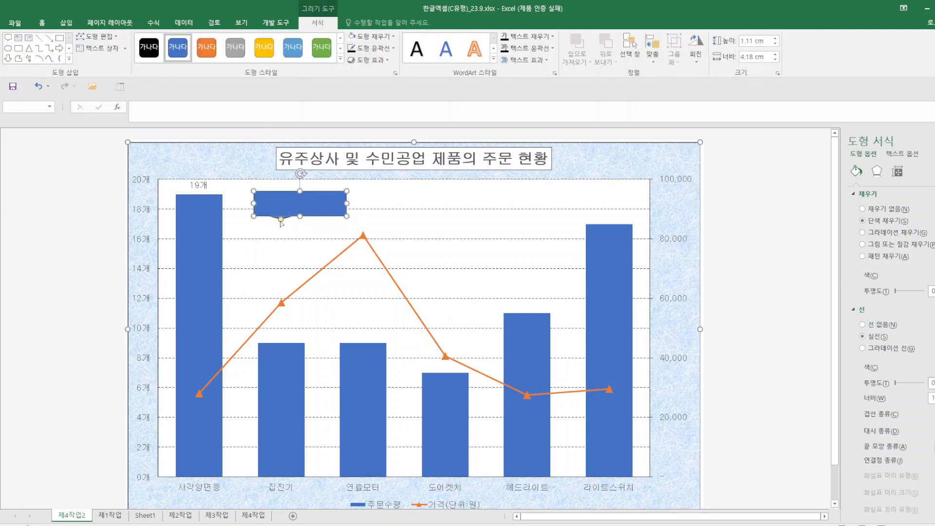
Point the callout's tail toward the 19개 label of the 사각양면등 column and enter the text 최대 주문수량.
{"action": "left_click_drag", "start_coordinate": [284, 218], "coordinate": [233, 196]}
{"action": "type", "text": "ㅊ"}
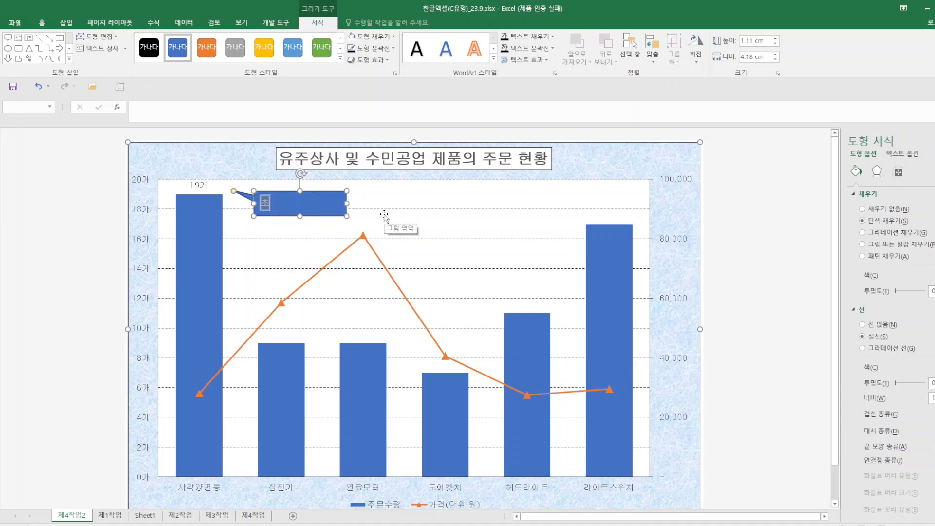
{"action": "type", "text": "대수문"}
{"action": "key", "text": "Right"}
{"action": "type", "text": "ㅈ문"}
{"action": "key", "text": "BackSpace"}
{"action": "type", "text": "ㅈㅜ문ㅅㅜ량"}
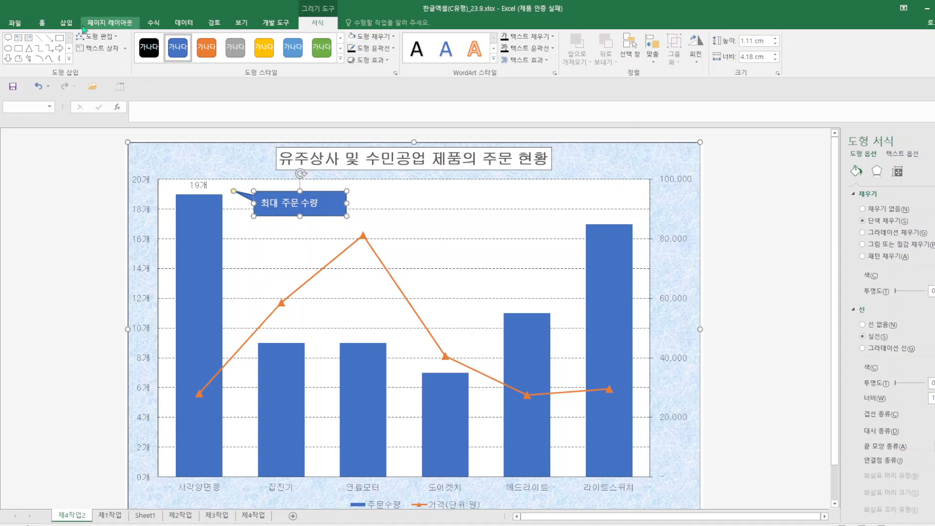
Make the callout text black and center it horizontally.
{"action": "left_click", "coordinate": [43, 24]}
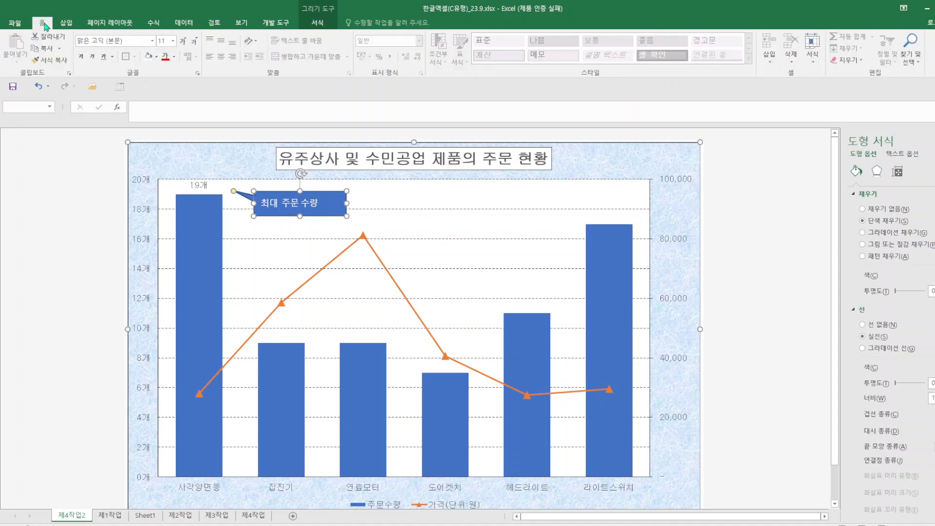
{"action": "left_click", "coordinate": [174, 57]}
{"action": "left_click", "coordinate": [184, 71]}
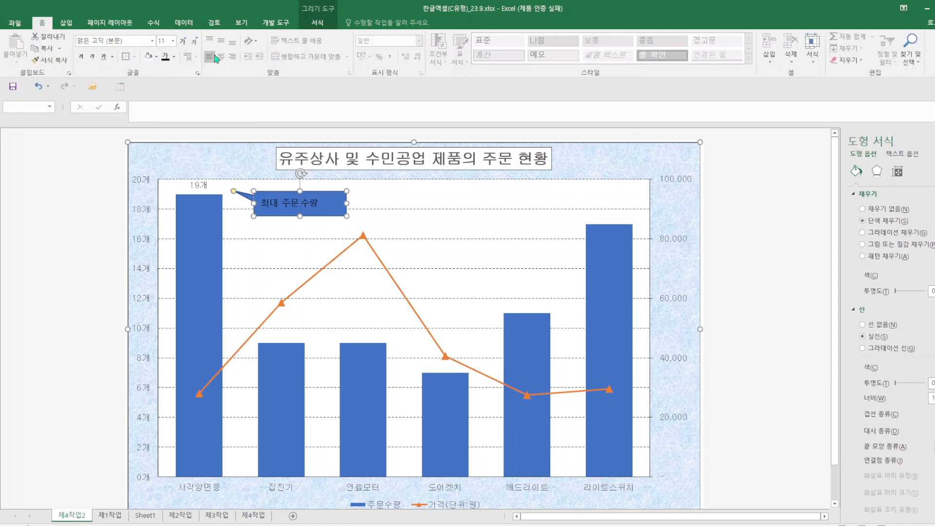
{"action": "left_click", "coordinate": [232, 57]}
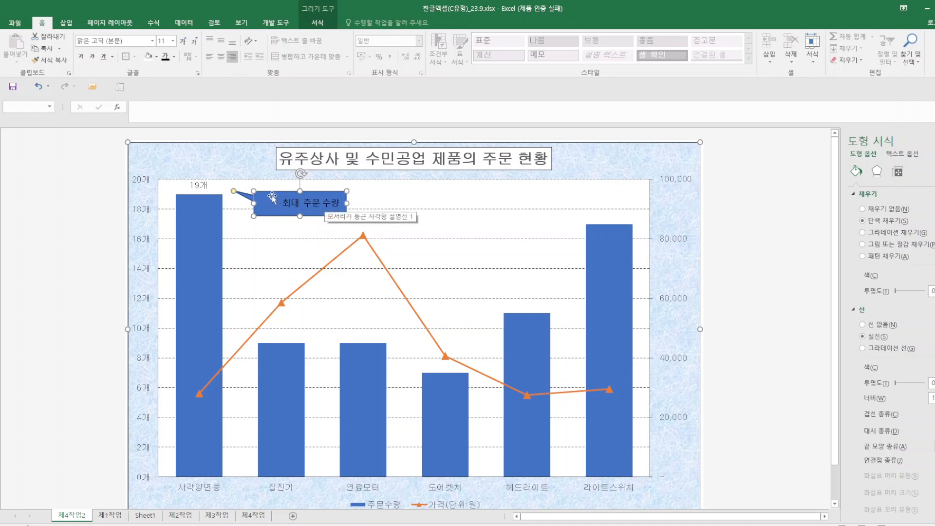
{"action": "left_click", "coordinate": [220, 57]}
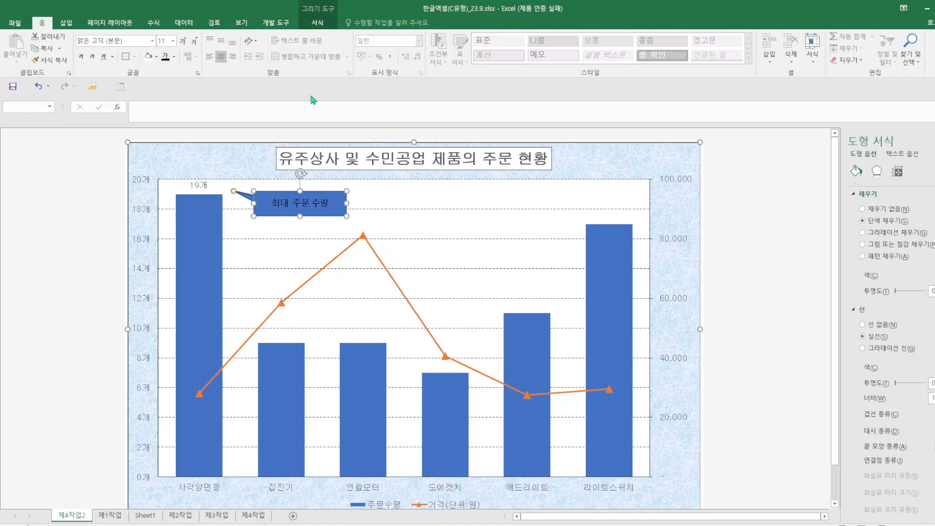
Give the callout a white fill and a black outline, and deselect it.
{"action": "left_click", "coordinate": [318, 22]}
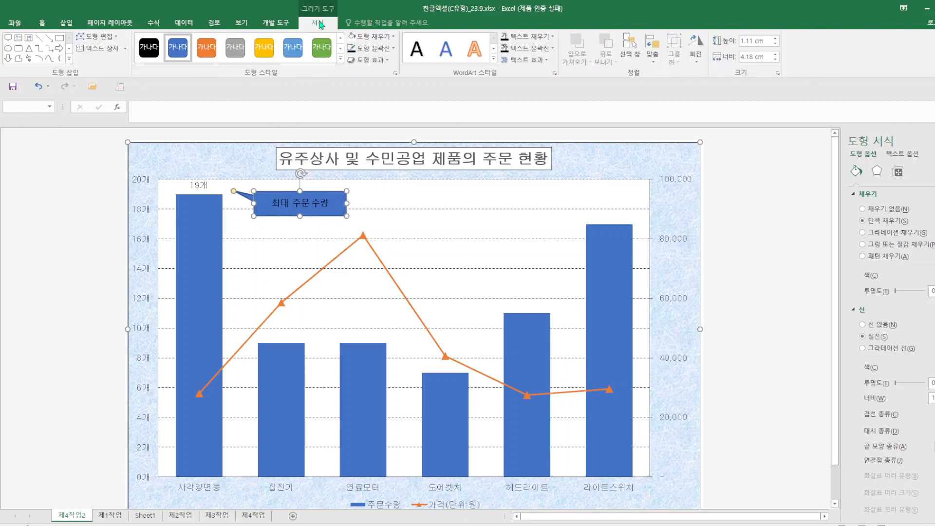
{"action": "left_click", "coordinate": [354, 38]}
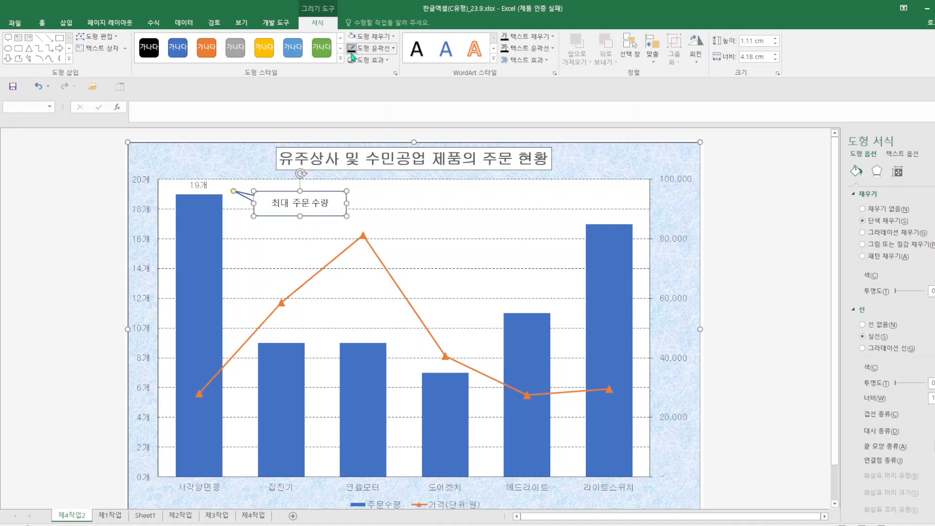
{"action": "left_click", "coordinate": [738, 200]}
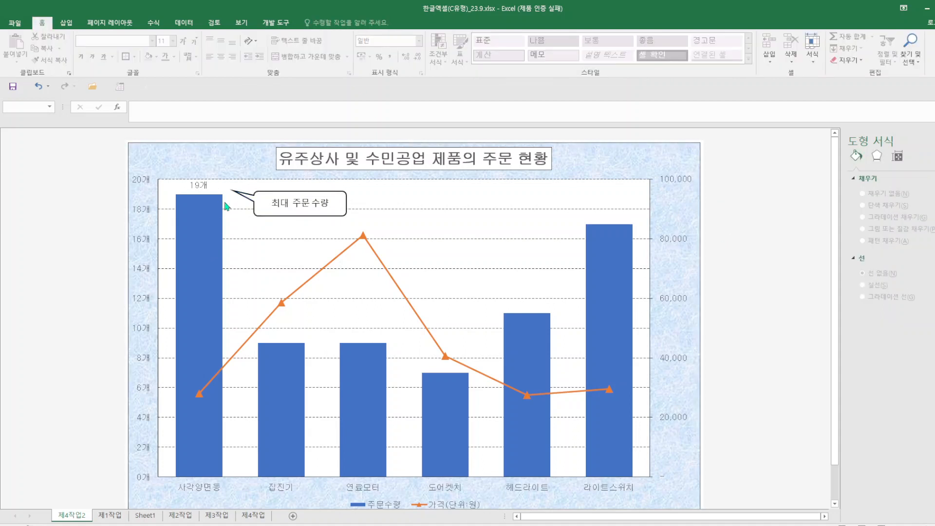
Save the workbook and move the 제4작업2 chart sheet to the end of the sheet order, after 제4작업.
{"action": "mouse_move", "coordinate": [224, 202]}
{"action": "left_click", "coordinate": [12, 87]}
{"action": "left_click_drag", "start_coordinate": [76, 516], "coordinate": [281, 519]}
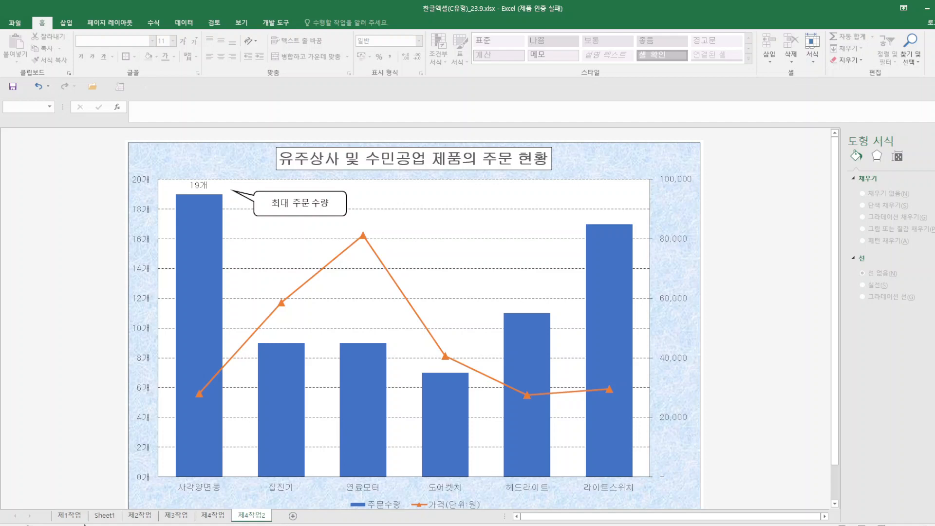
Review the 제2작업, 제3작업 and 제4작업2 sheets, then return to 제1작업 and select the empty cell F24.
{"action": "left_click", "coordinate": [68, 516]}
{"action": "left_click", "coordinate": [138, 516]}
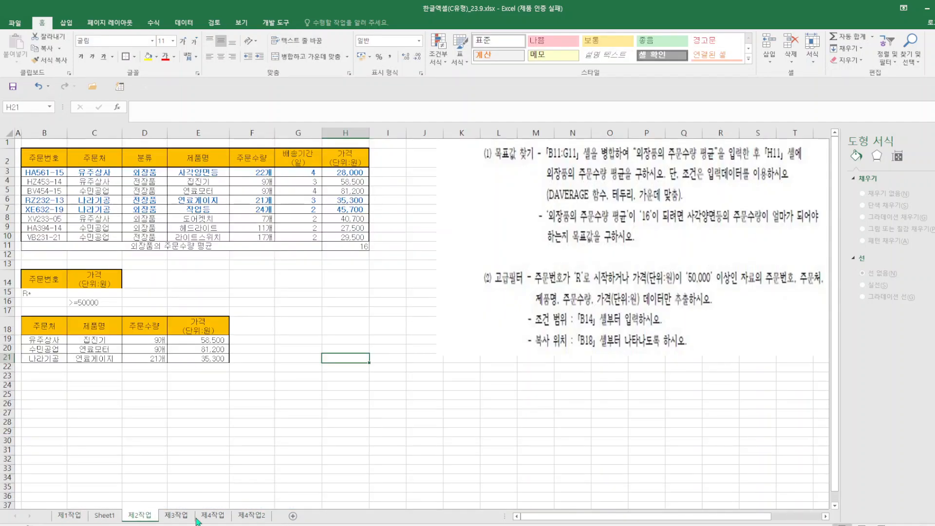
{"action": "left_click", "coordinate": [176, 518]}
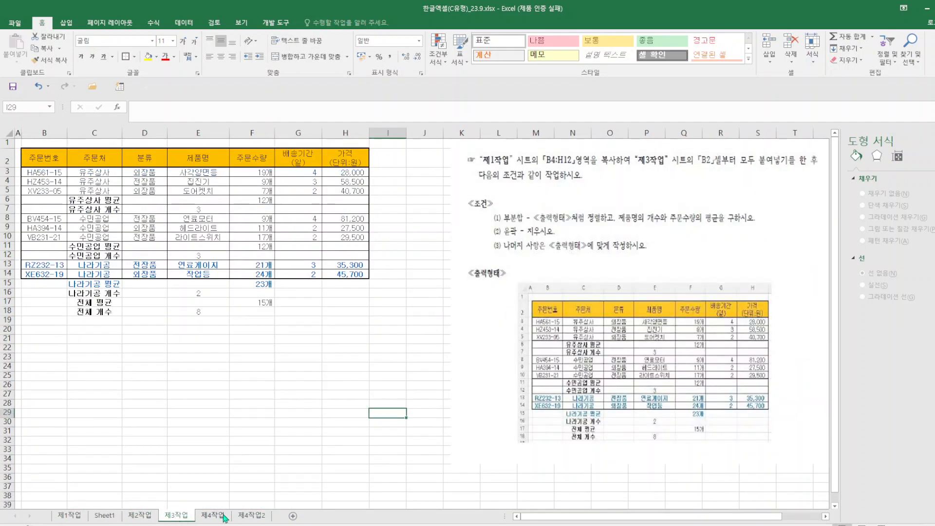
{"action": "left_click", "coordinate": [251, 515]}
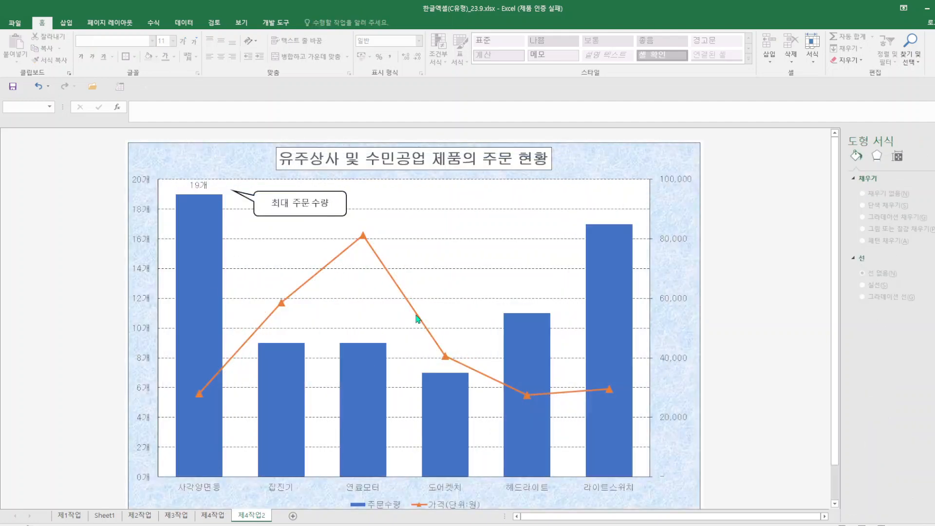
{"action": "left_click", "coordinate": [69, 516]}
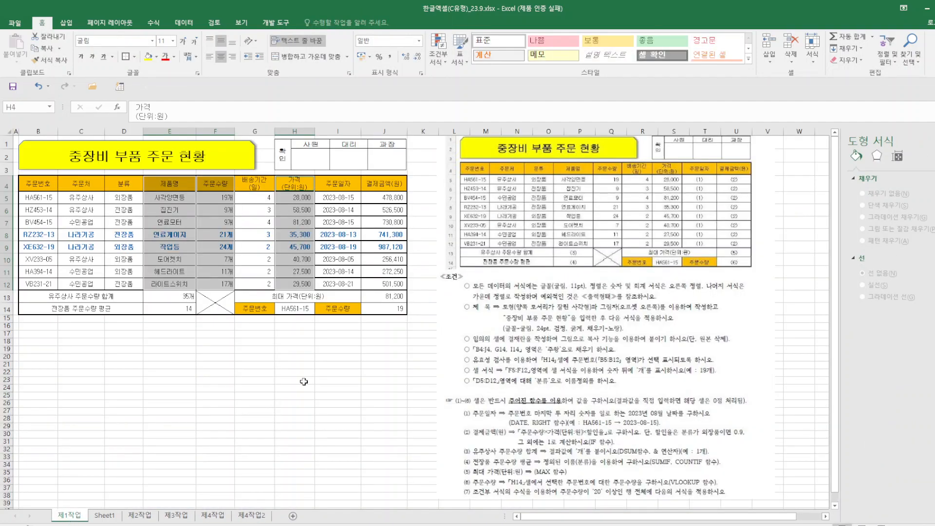
{"action": "left_click", "coordinate": [233, 391]}
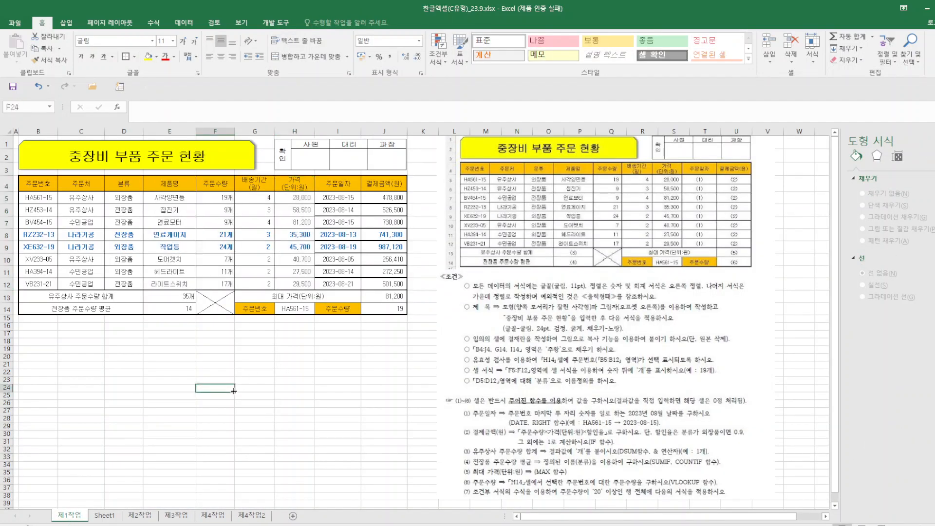